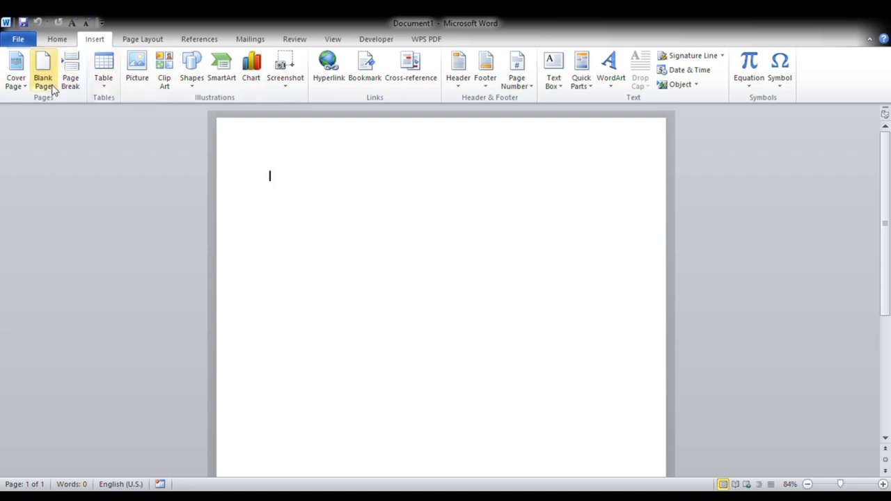
- Insert a table of eight columns and six rows at the start of the page, and delete it again
{"action": "left_click", "coordinate": [105, 89]}
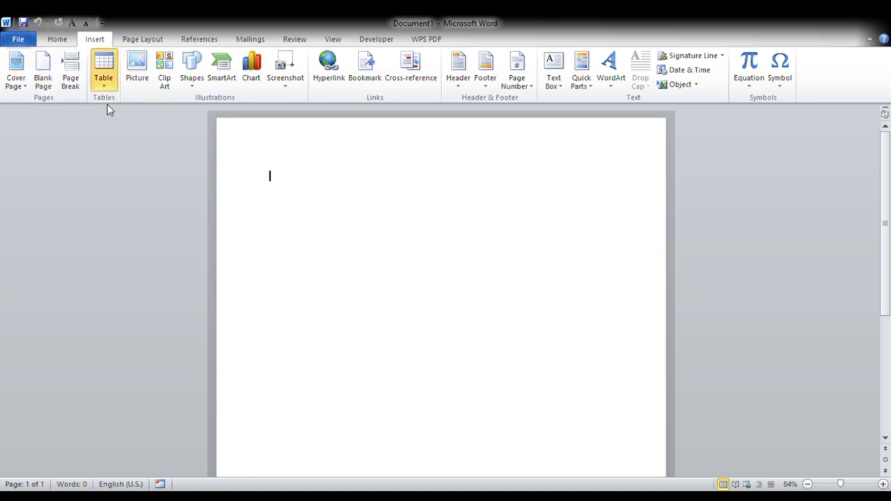
{"action": "left_click", "coordinate": [103, 107]}
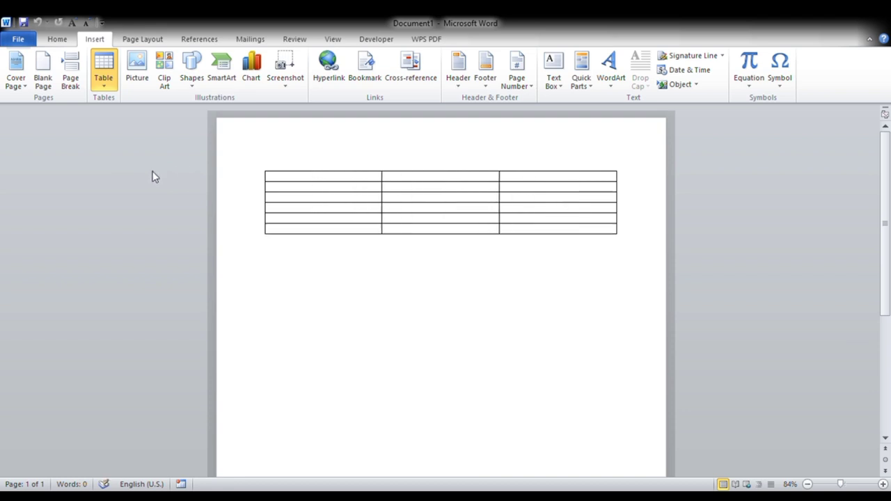
{"action": "left_click", "coordinate": [186, 184]}
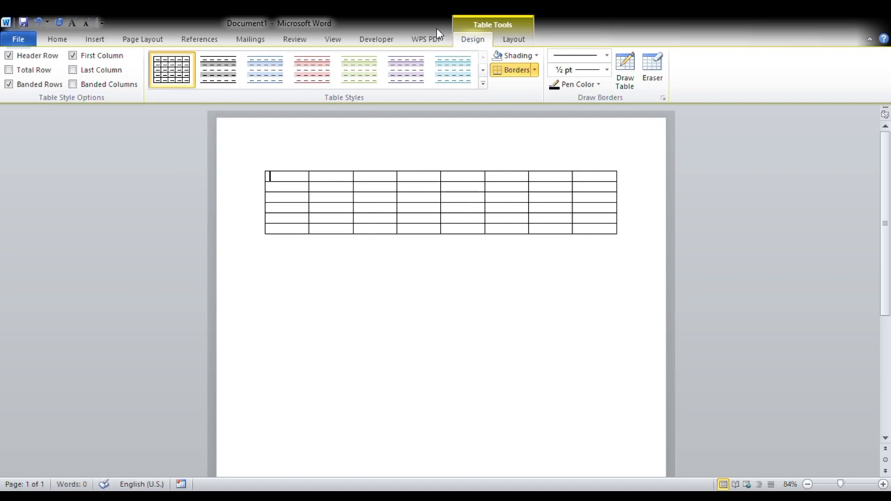
{"action": "key", "text": "ctrl+a"}
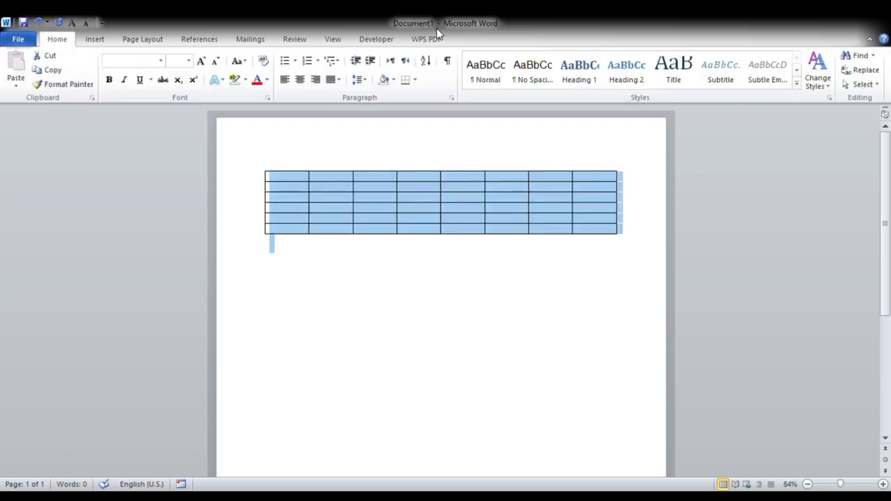
{"action": "key", "text": "Delete"}
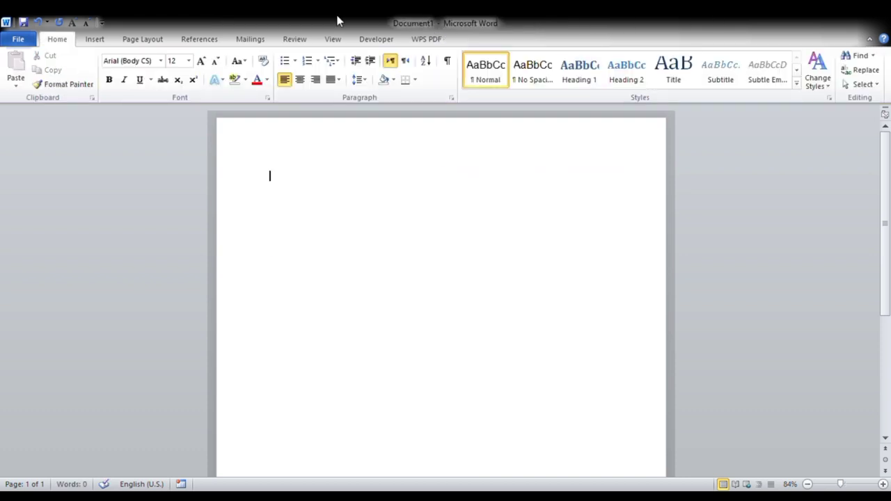
- Insert a table with five columns and two rows on the blank page, and delete it again
{"action": "left_click", "coordinate": [95, 41]}
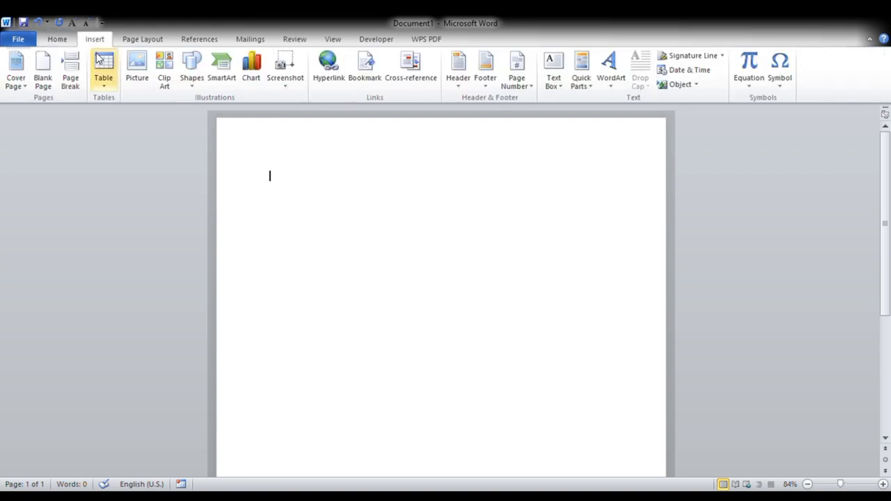
{"action": "left_click", "coordinate": [104, 78]}
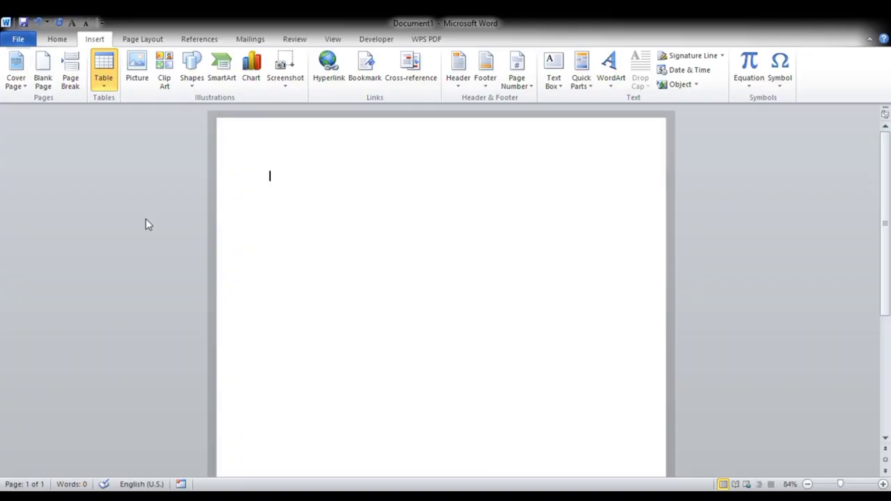
{"action": "left_click", "coordinate": [145, 219]}
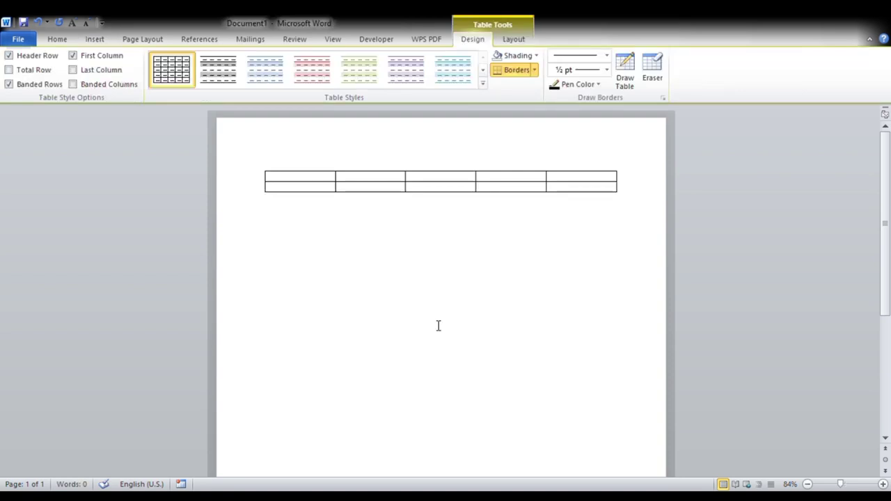
{"action": "key", "text": "ctrl+a"}
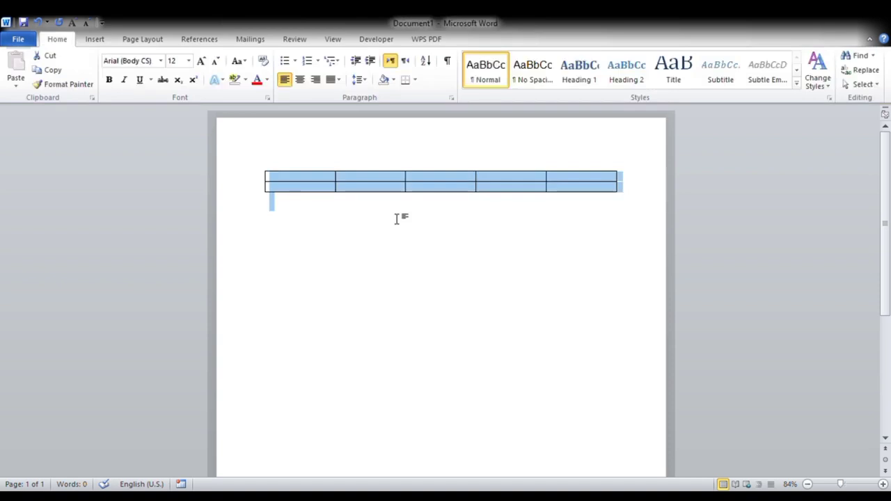
{"action": "key", "text": "Delete"}
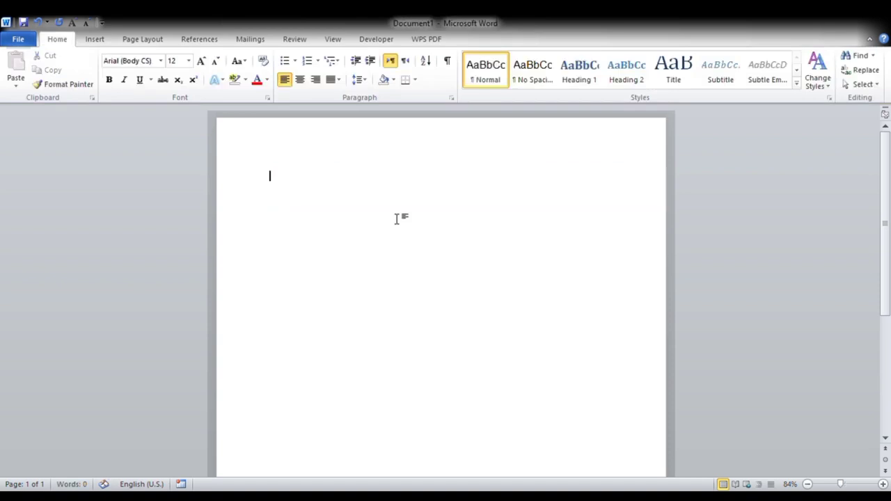
- Draw a table outline spanning the text width and divide it into three rows with two horizontal lines
{"action": "left_click", "coordinate": [96, 39]}
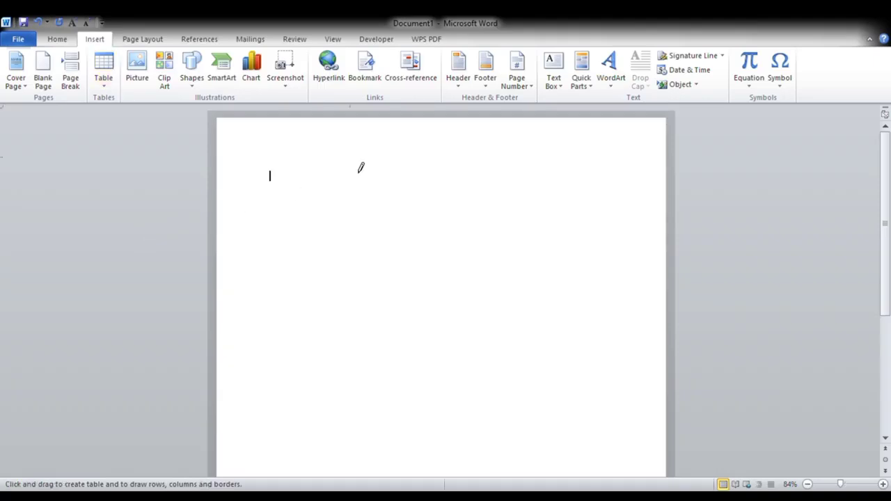
{"action": "mouse_move", "coordinate": [261, 180]}
{"action": "left_mouse_down"}
{"action": "mouse_move", "coordinate": [430, 265]}
{"action": "mouse_move", "coordinate": [621, 306]}
{"action": "left_mouse_up"}
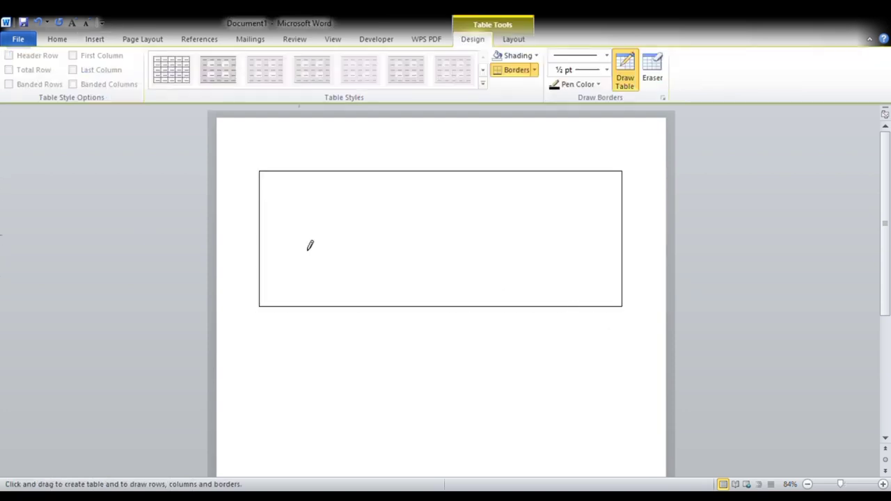
{"action": "left_click_drag", "start_coordinate": [272, 285], "coordinate": [453, 273]}
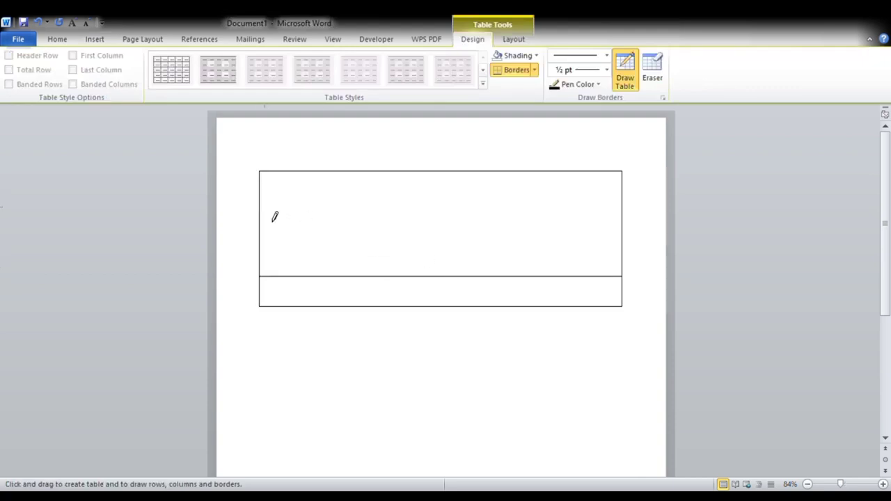
{"action": "mouse_move", "coordinate": [272, 212]}
{"action": "left_mouse_down"}
{"action": "mouse_move", "coordinate": [483, 201]}
{"action": "mouse_move", "coordinate": [599, 207]}
{"action": "left_mouse_up"}
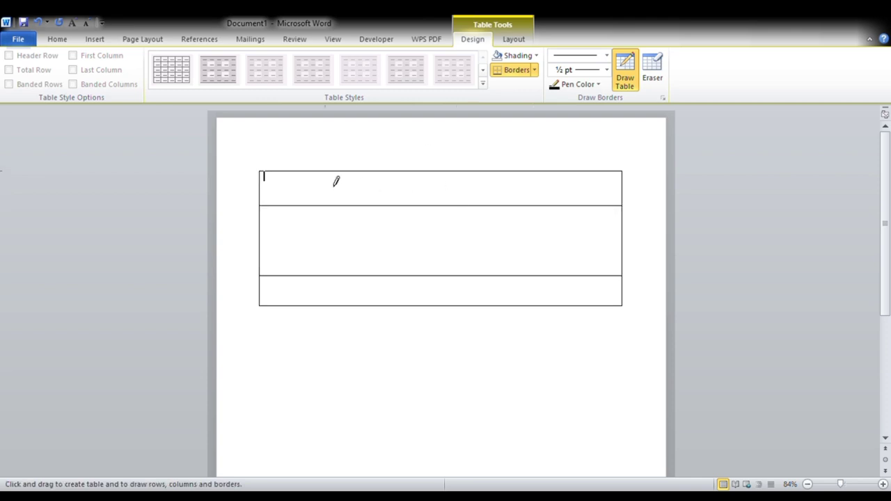
- Draw three vertical dividers in the table, the middle one through all rows and the outer two through the upper two rows
{"action": "left_click_drag", "start_coordinate": [334, 179], "coordinate": [347, 256]}
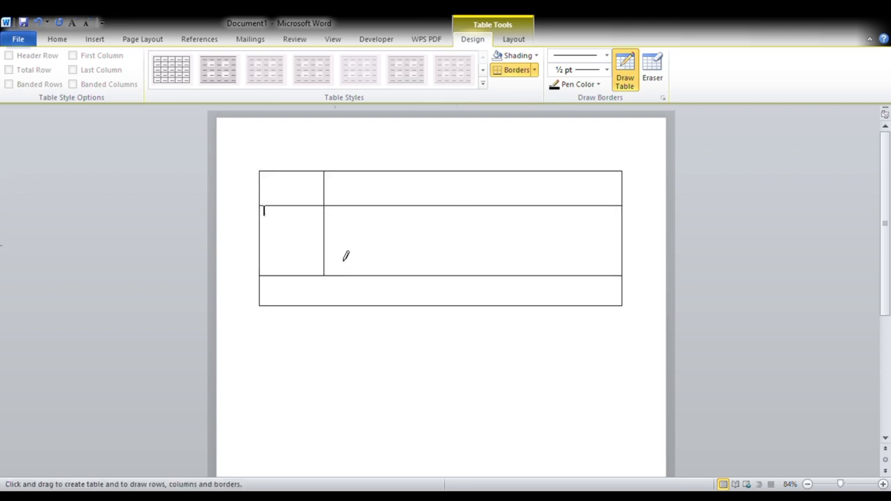
{"action": "left_click_drag", "start_coordinate": [442, 181], "coordinate": [448, 294]}
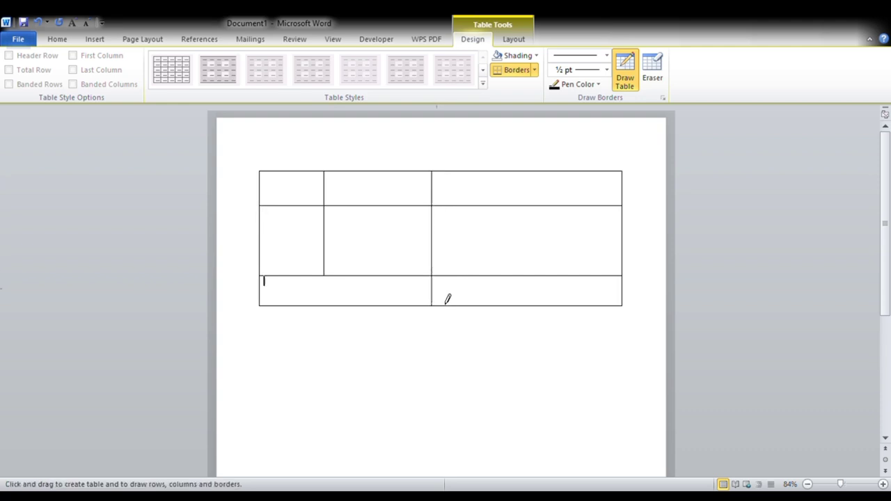
{"action": "left_click_drag", "start_coordinate": [576, 186], "coordinate": [578, 248]}
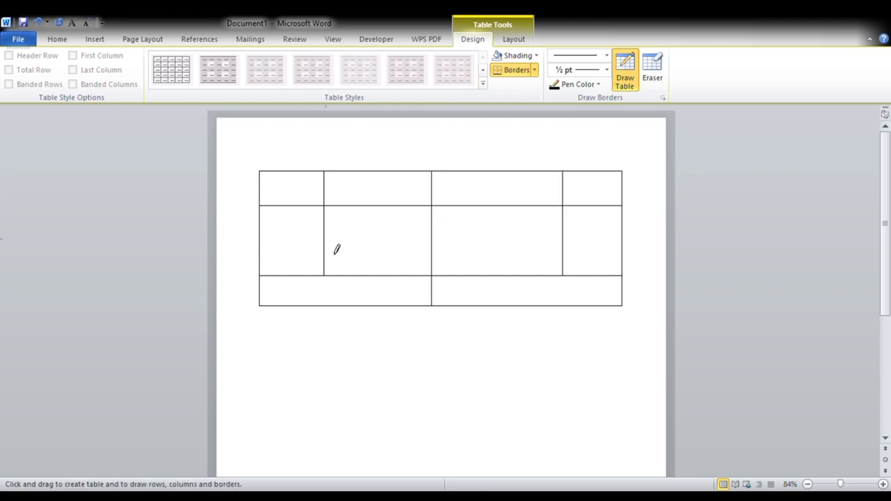
- Draw a small nested table in each of the two middle cells of the second row and split each into two columns
{"action": "left_click_drag", "start_coordinate": [366, 237], "coordinate": [410, 269]}
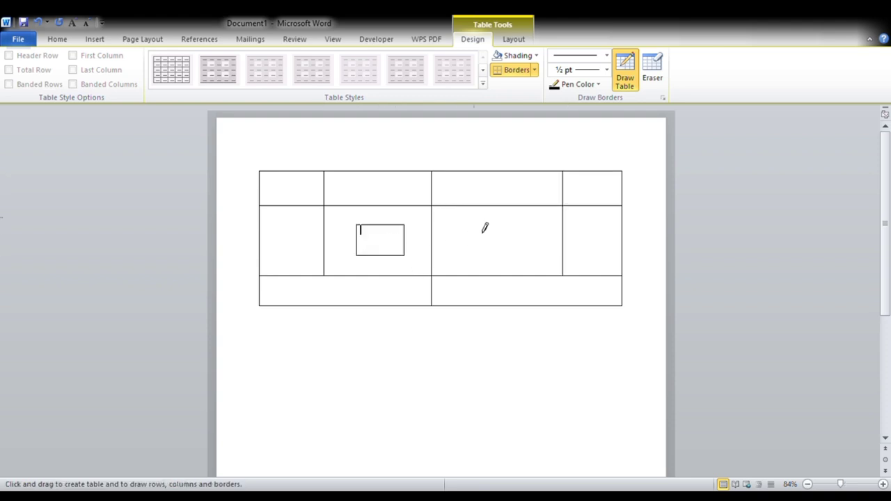
{"action": "left_click_drag", "start_coordinate": [467, 235], "coordinate": [541, 263]}
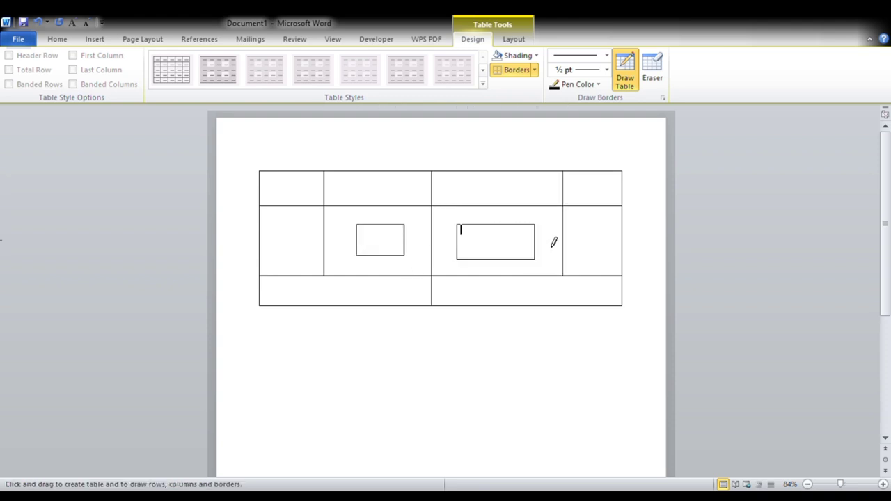
{"action": "left_click_drag", "start_coordinate": [498, 234], "coordinate": [504, 259]}
{"action": "left_click_drag", "start_coordinate": [391, 234], "coordinate": [393, 263]}
- Stop drawing and delete the whole hand-drawn table, including its nested tables
{"action": "left_click", "coordinate": [293, 241]}
{"action": "key", "text": "Escape"}
{"action": "key", "text": "ctrl+a"}
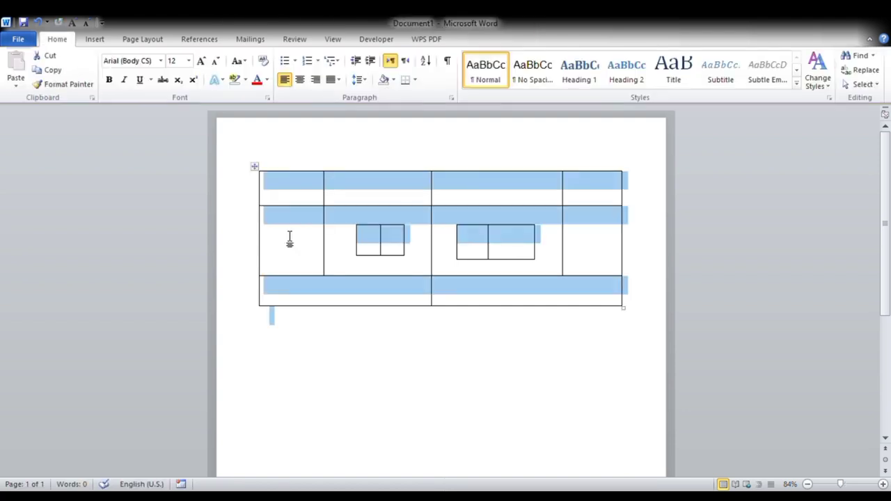
{"action": "key", "text": "Delete"}
- Enter the text "Name roll no class" on the first line of the blank page
{"action": "left_click", "coordinate": [97, 40]}
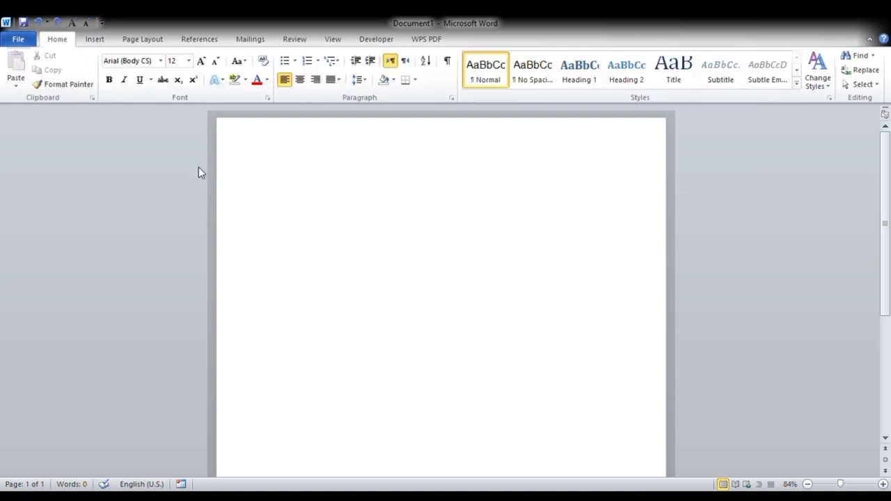
{"action": "type", "text": "name"}
{"action": "type", "text": " roll no class"}
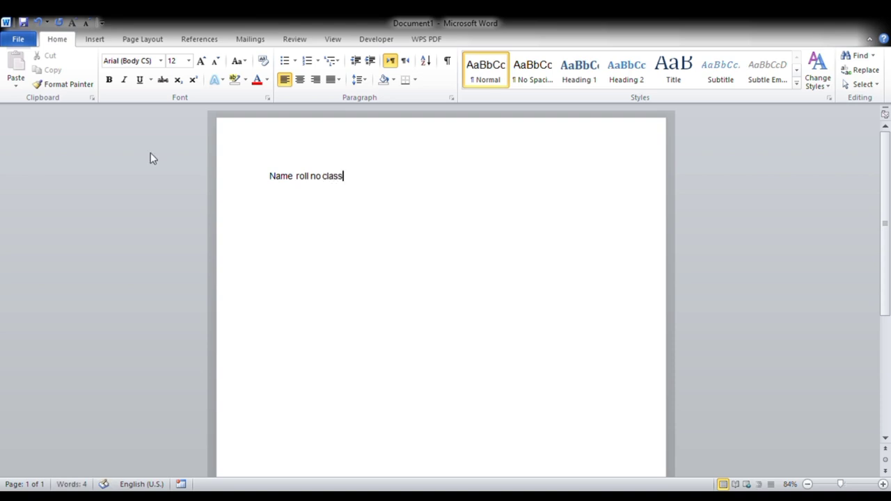
- Convert the "Name roll no class" line into a one-row table with Name, roll no and class in three columns
{"action": "left_click_drag", "start_coordinate": [350, 182], "coordinate": [272, 167]}
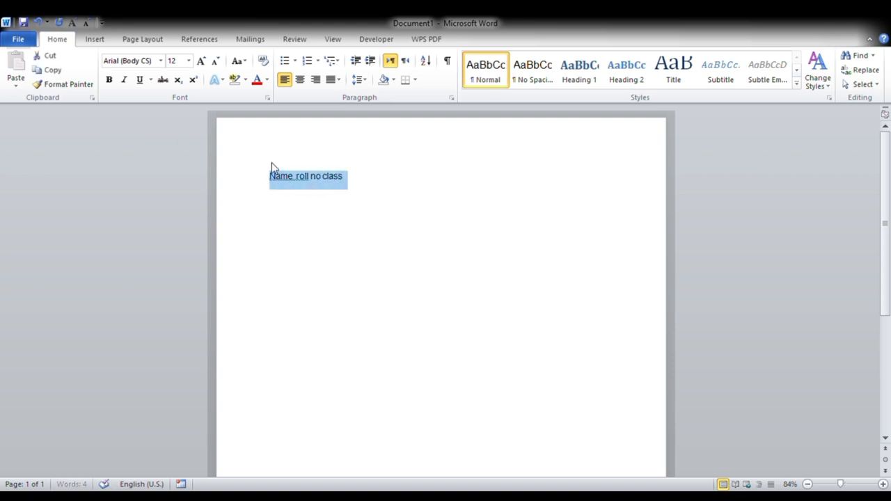
{"action": "left_click", "coordinate": [105, 37]}
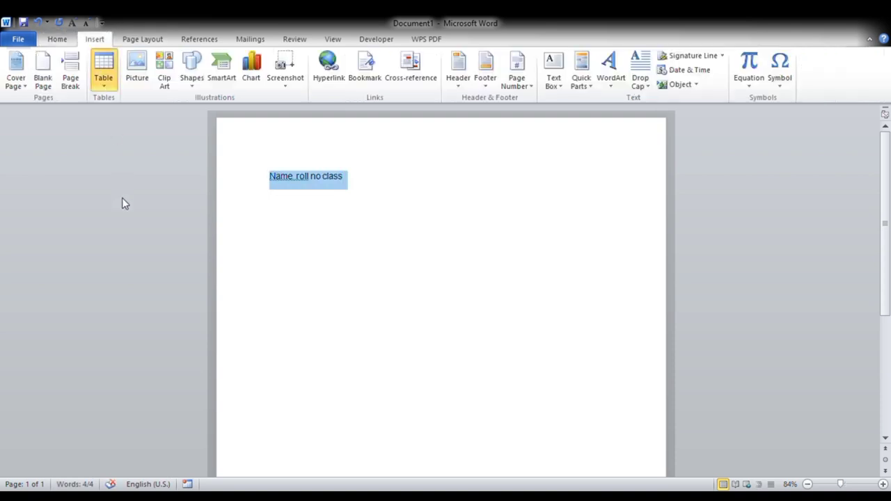
{"action": "left_click", "coordinate": [174, 249]}
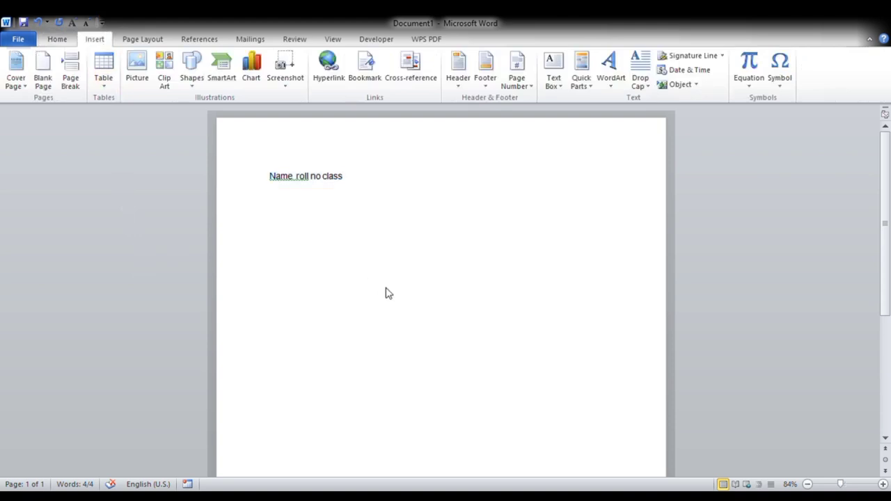
{"action": "left_click", "coordinate": [444, 331]}
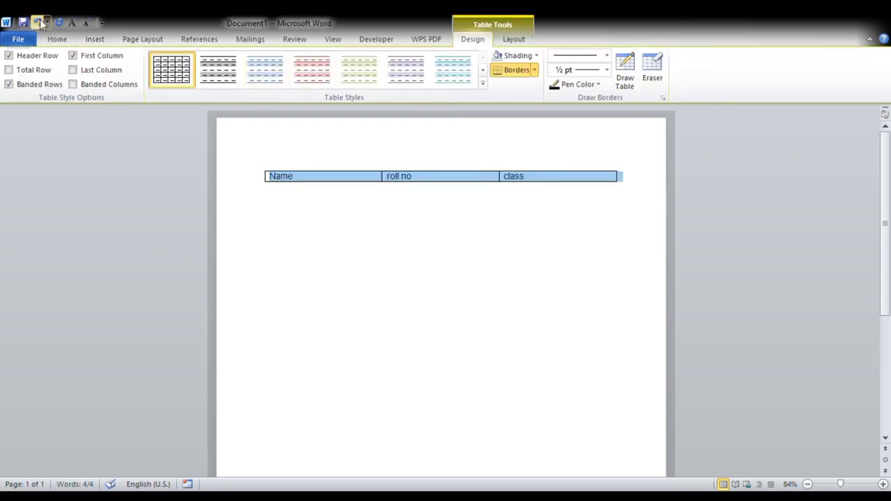
- Undo the text-to-table conversion and the typing of "roll no class"
{"action": "key", "text": "ctrl+z"}
{"action": "left_click", "coordinate": [56, 39]}
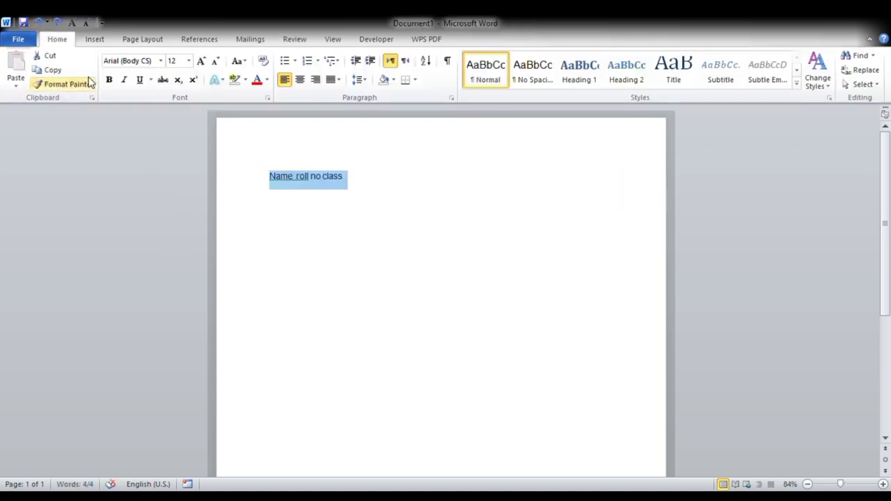
{"action": "left_click", "coordinate": [38, 23]}
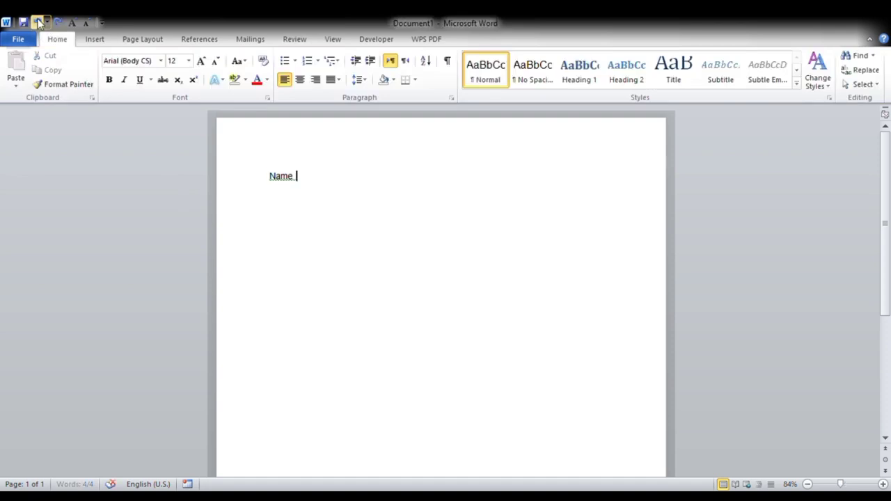
- Insert a ready-made MAY calendar table at the start of the blank page
{"action": "left_click", "coordinate": [93, 41]}
{"action": "left_click", "coordinate": [108, 95]}
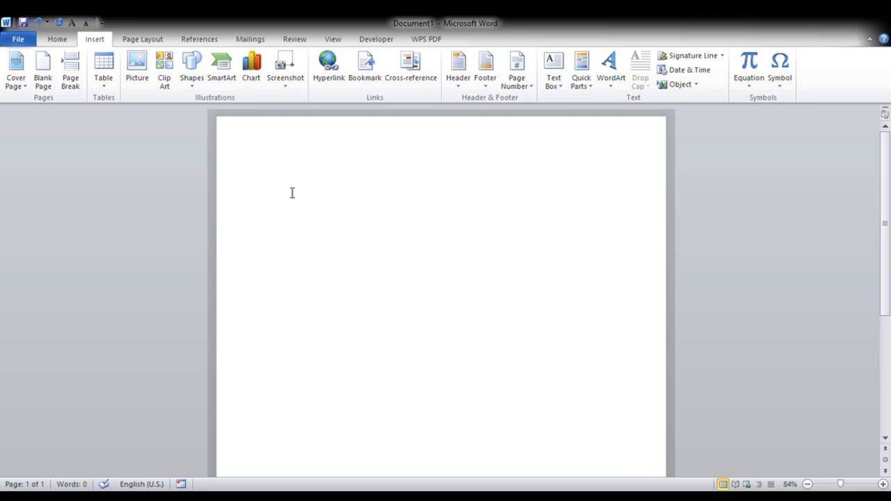
{"action": "left_click", "coordinate": [99, 82]}
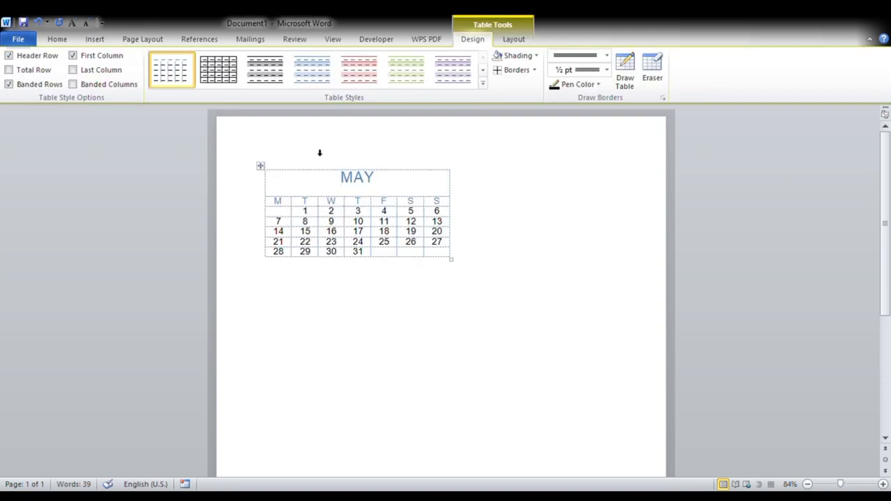
- Change the calendar's month heading to JAN and place a copy of the whole calendar below the original
{"action": "left_click", "coordinate": [385, 184]}
{"action": "key", "text": "BackSpace"}
{"action": "key", "text": "BackSpace"}
{"action": "key", "text": "BackSpace"}
{"action": "type", "text": "JAN"}
{"action": "left_click", "coordinate": [264, 171]}
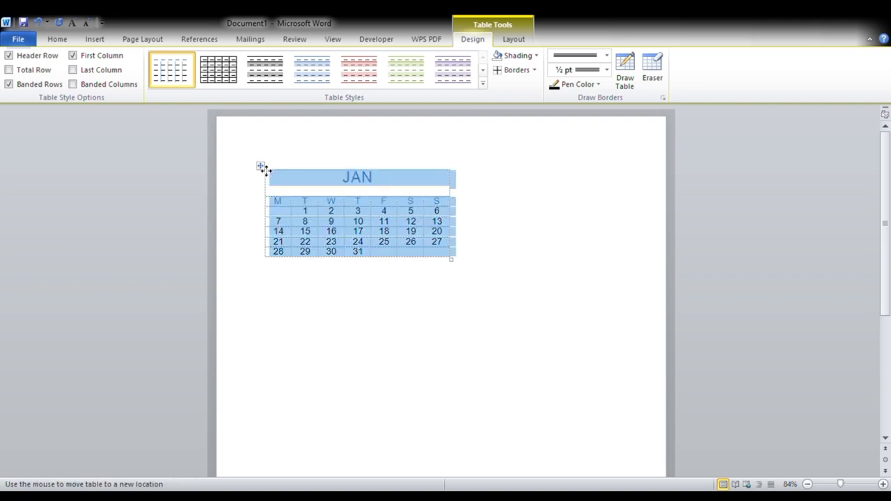
{"action": "left_click_drag", "start_coordinate": [263, 169], "coordinate": [264, 279]}
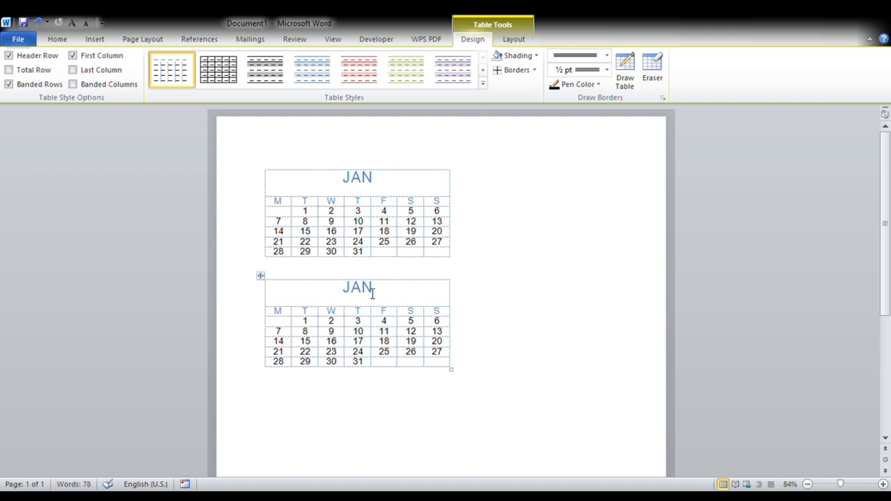
- Undo the calendar copy, the JAN heading edit and the calendar insertion, back to a blank page
{"action": "left_click", "coordinate": [40, 23]}
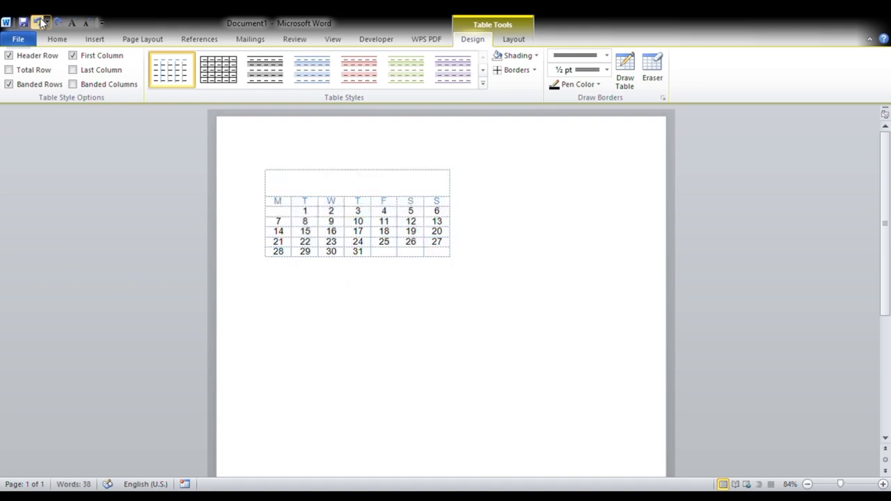
{"action": "left_click", "coordinate": [39, 22]}
{"action": "left_click", "coordinate": [38, 22]}
{"action": "left_click", "coordinate": [38, 22]}
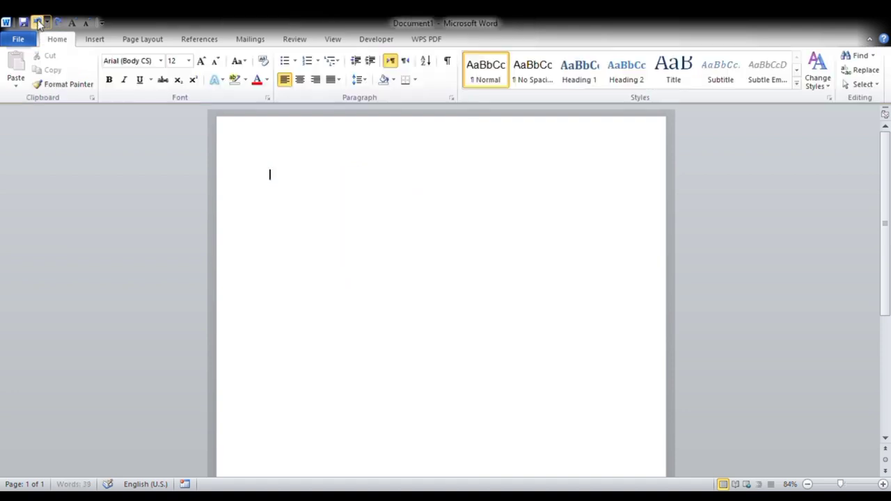
{"action": "left_click", "coordinate": [96, 40]}
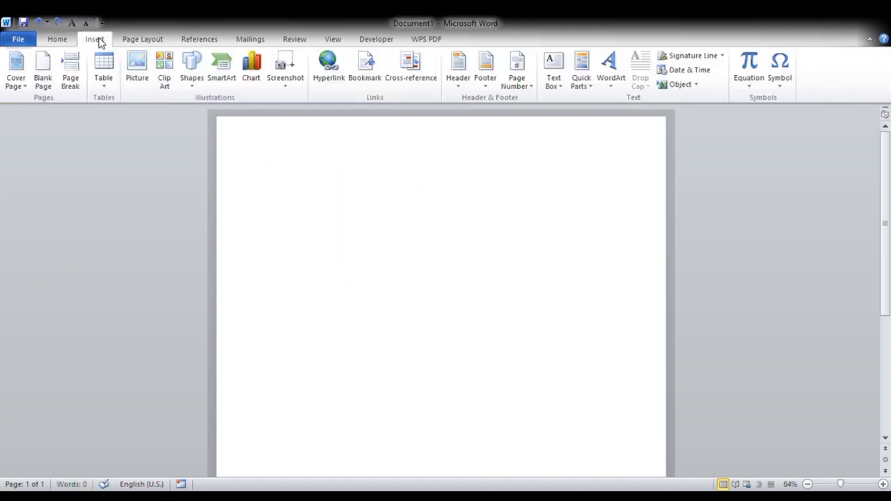
- Insert a table of four columns and four rows on the blank page and apply the red shaded table style
{"action": "left_click", "coordinate": [107, 84]}
{"action": "left_click", "coordinate": [102, 133]}
{"action": "left_click", "coordinate": [140, 154]}
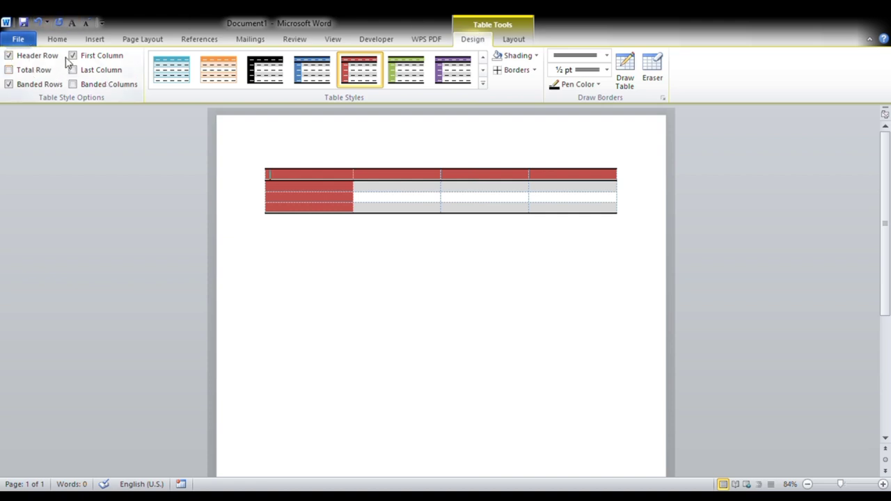
- Turn the table's header row formatting off and on again, and the total row formatting on and off again
{"action": "left_click", "coordinate": [8, 56]}
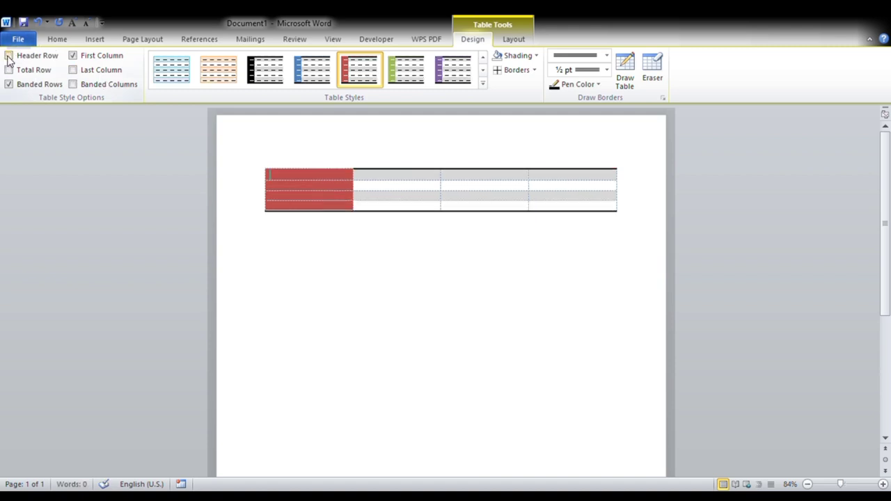
{"action": "left_click", "coordinate": [9, 55]}
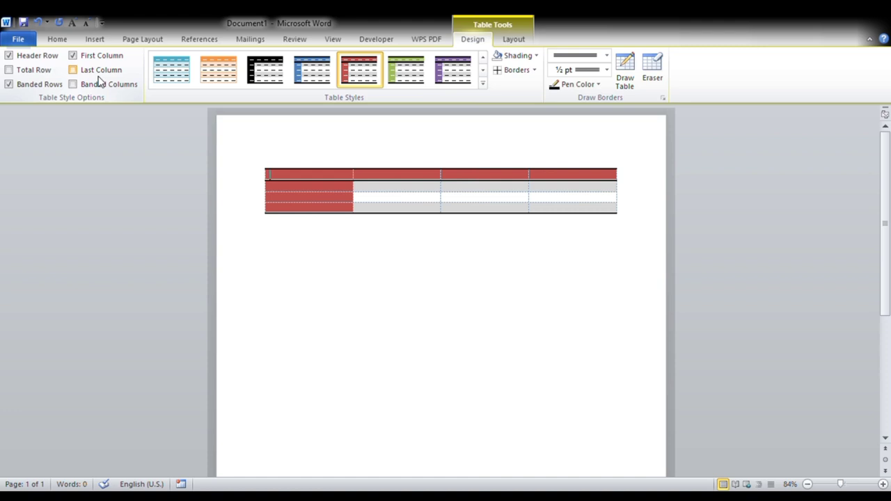
{"action": "left_click", "coordinate": [9, 70]}
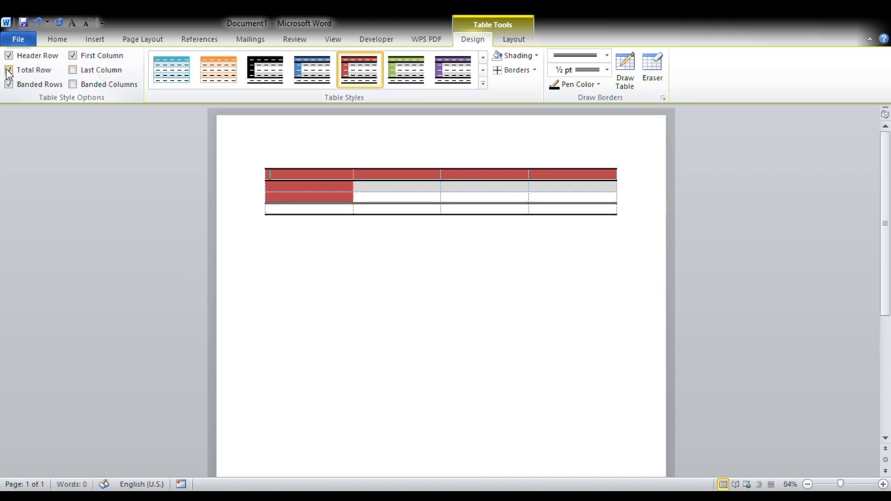
{"action": "left_click", "coordinate": [9, 71]}
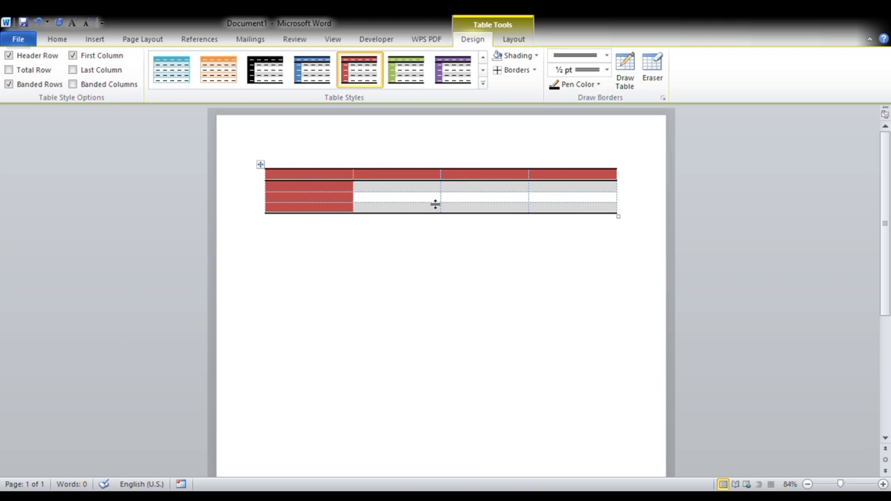
- Select the whole table and demonstrate its banded rows by turning the option off and back on
{"action": "left_click", "coordinate": [9, 84]}
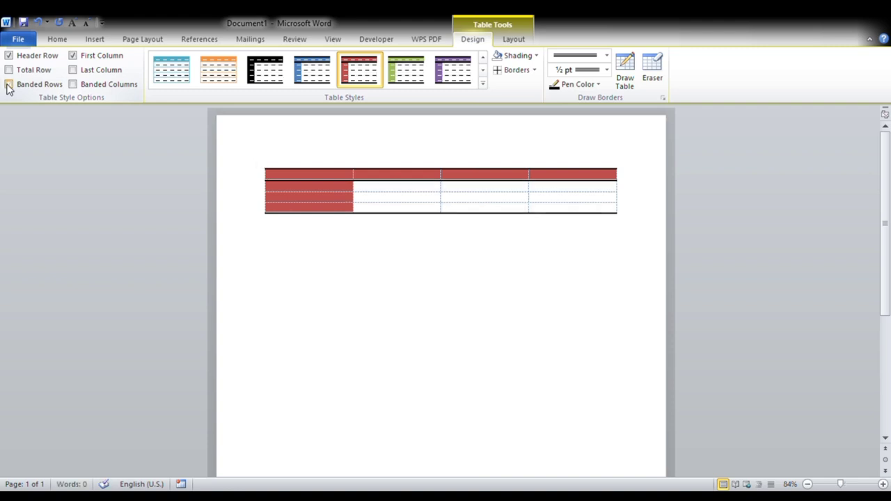
{"action": "left_click", "coordinate": [9, 84]}
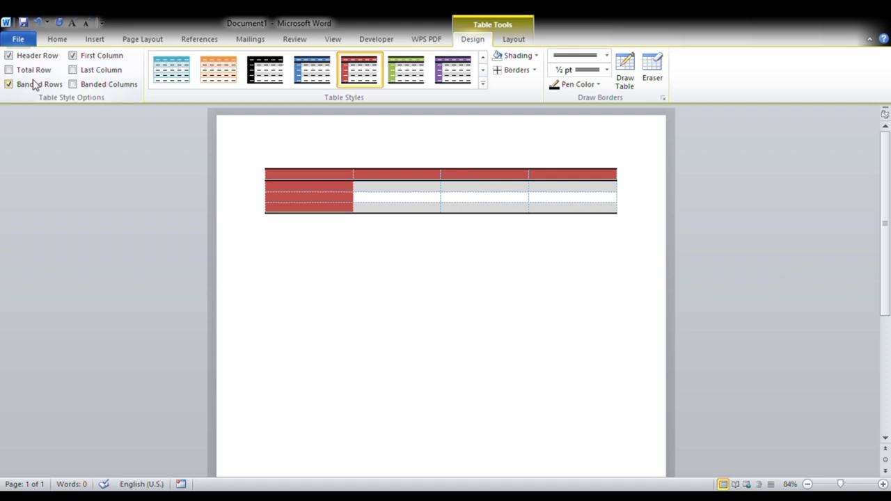
{"action": "left_click", "coordinate": [9, 85]}
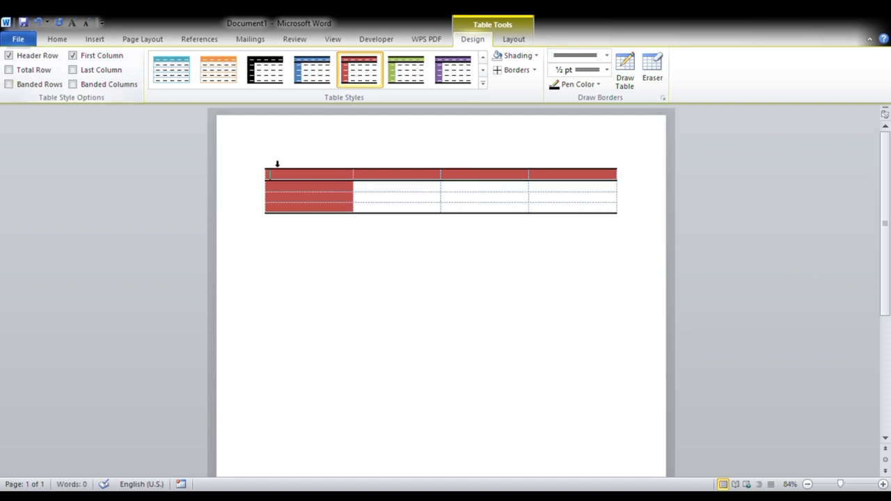
{"action": "left_click", "coordinate": [290, 191]}
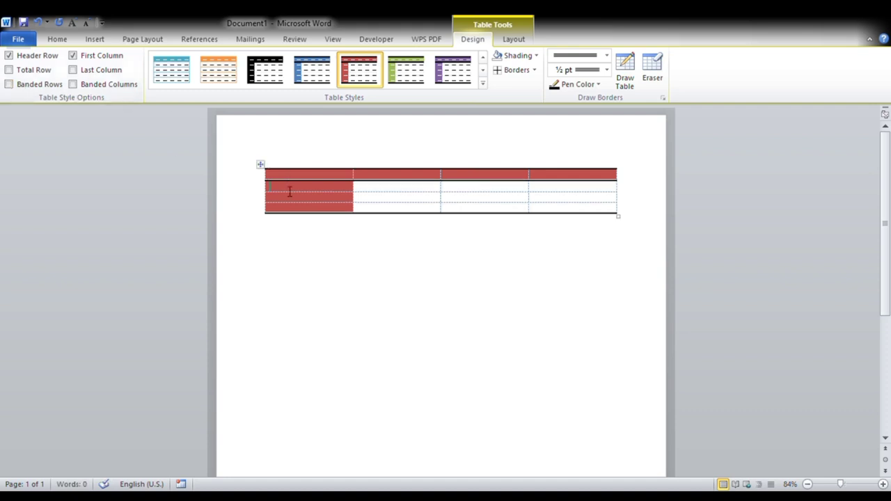
{"action": "left_click", "coordinate": [261, 166]}
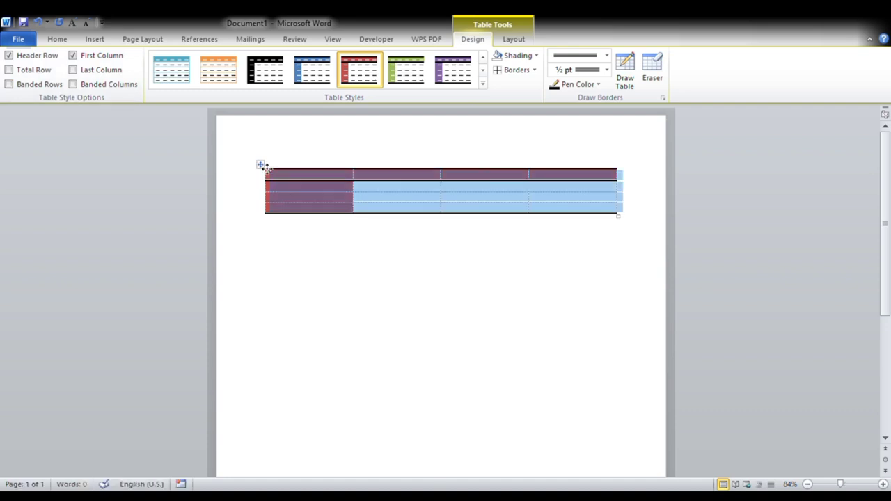
{"action": "left_click", "coordinate": [9, 85]}
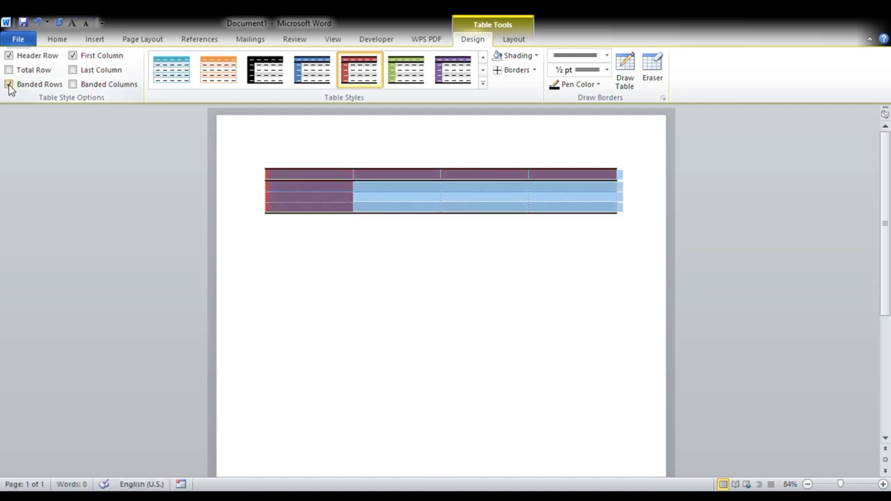
{"action": "left_click", "coordinate": [9, 85]}
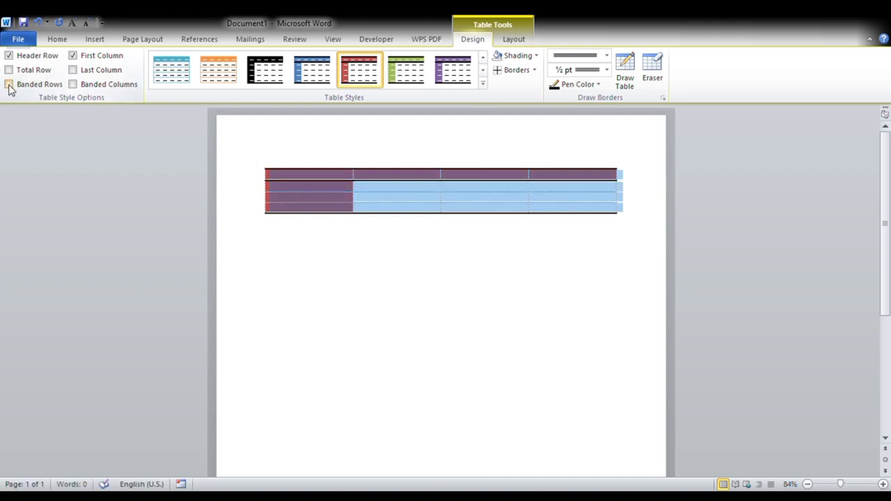
{"action": "left_click", "coordinate": [9, 85]}
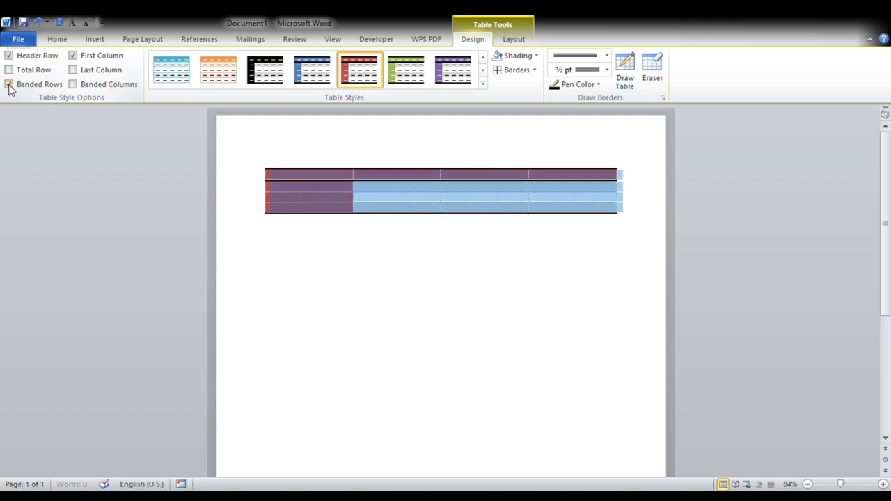
- Turn the table's first column formatting off and on again, and the last column formatting on and off again
{"action": "left_click", "coordinate": [75, 57]}
{"action": "left_click", "coordinate": [73, 57]}
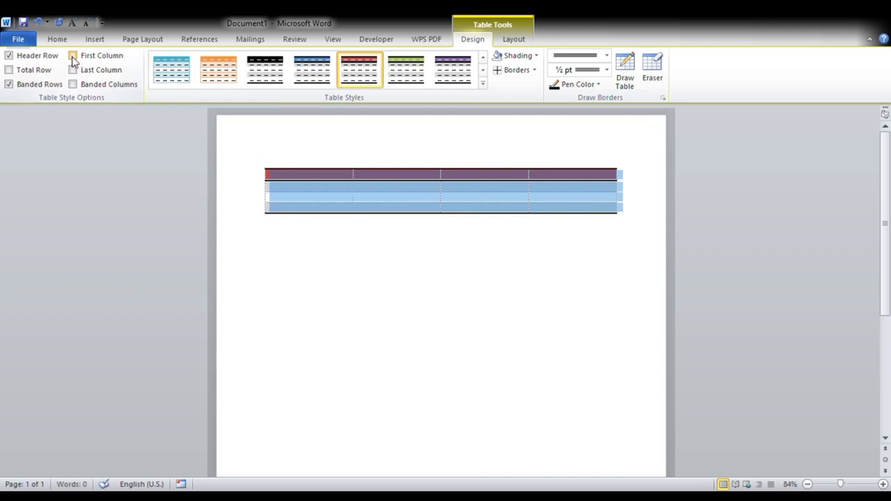
{"action": "left_click", "coordinate": [73, 58]}
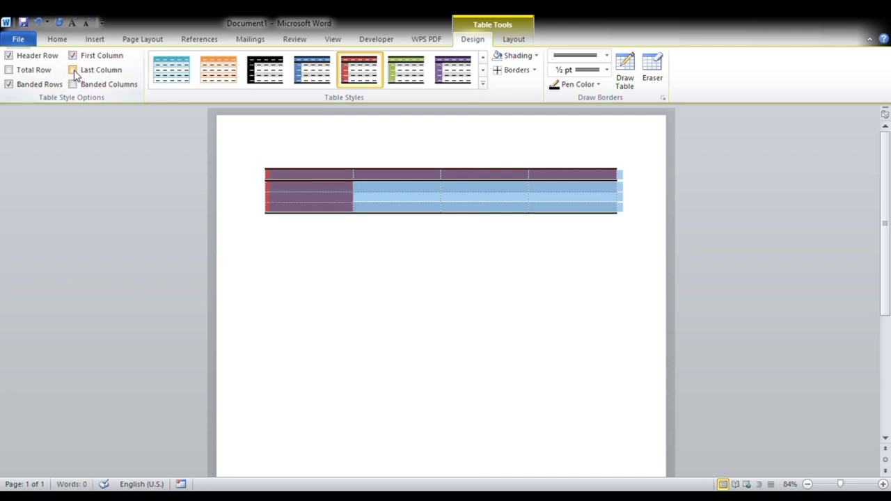
{"action": "left_click", "coordinate": [73, 70]}
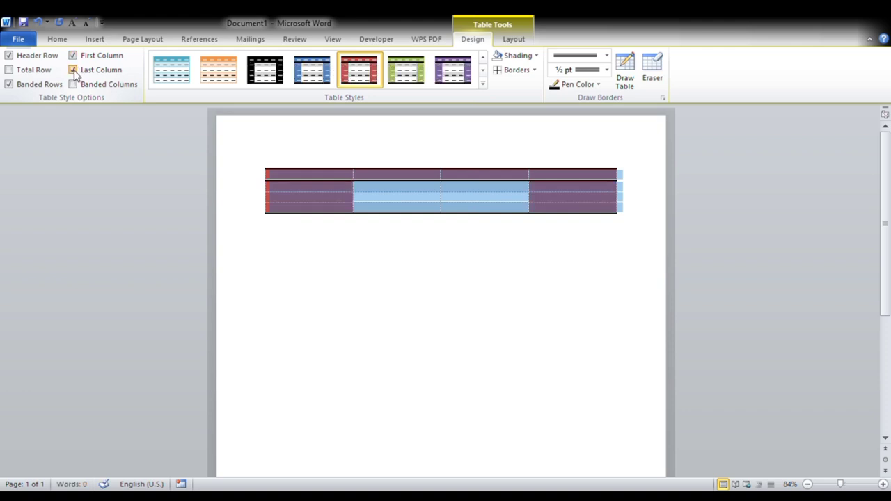
{"action": "left_click", "coordinate": [73, 70]}
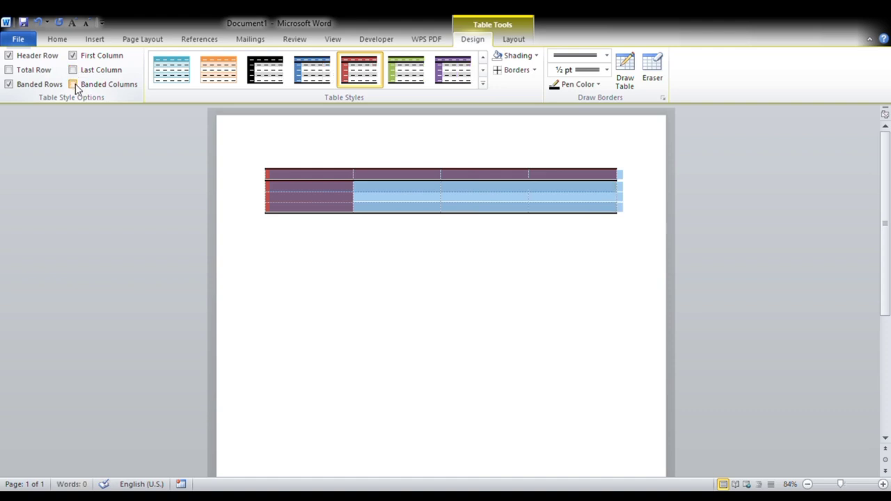
- Turn on banded columns for the selected table
{"action": "left_click", "coordinate": [74, 84]}
{"action": "left_click", "coordinate": [74, 84]}
{"action": "left_click", "coordinate": [73, 84]}
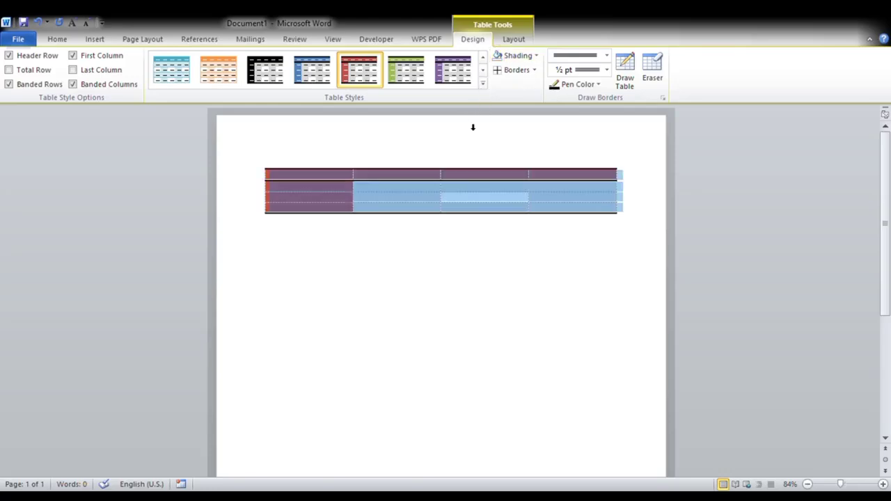
- Try applying all borders to the selected table and undo the border changes
{"action": "left_click", "coordinate": [534, 71]}
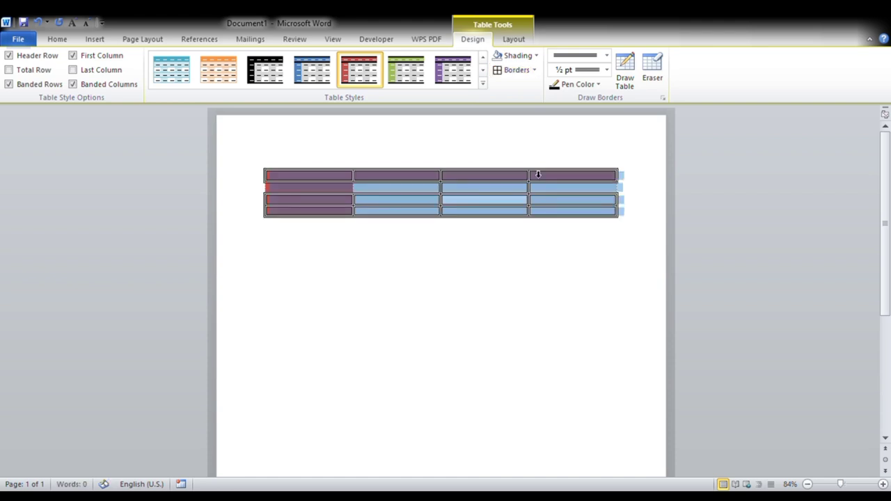
{"action": "left_click", "coordinate": [37, 23]}
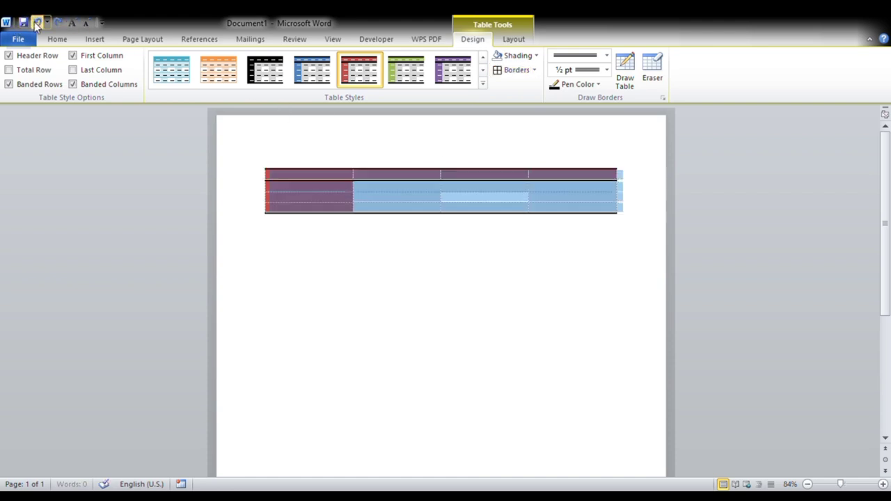
{"action": "left_click", "coordinate": [529, 71]}
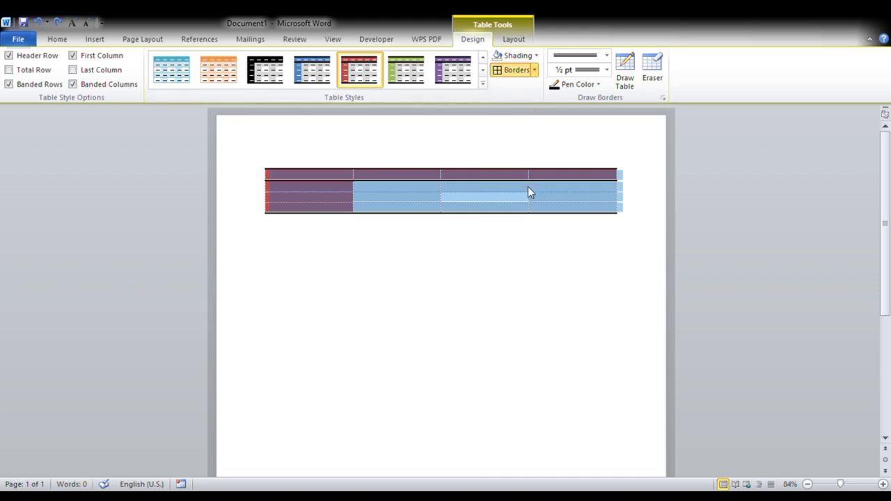
{"action": "left_click", "coordinate": [38, 22]}
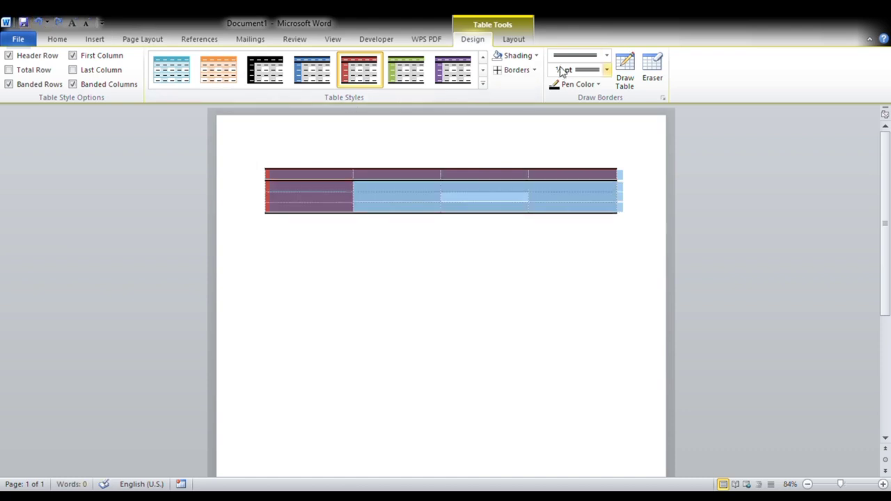
- Try an outside border around the selected table, set the border line style to a single line, and undo the border
{"action": "left_click", "coordinate": [527, 69]}
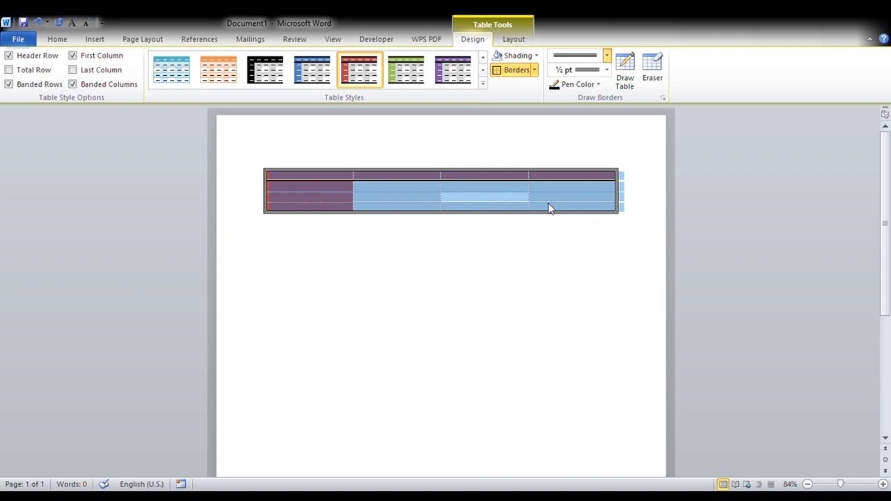
{"action": "left_click", "coordinate": [590, 94]}
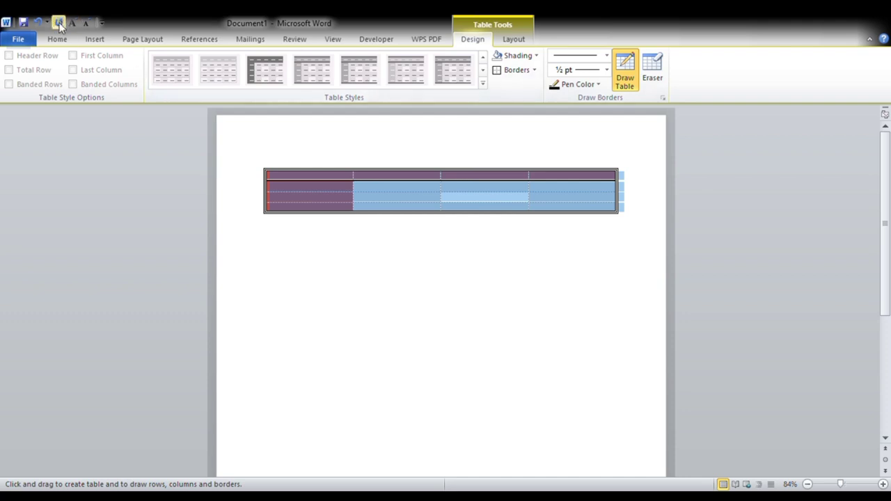
{"action": "left_click", "coordinate": [37, 23]}
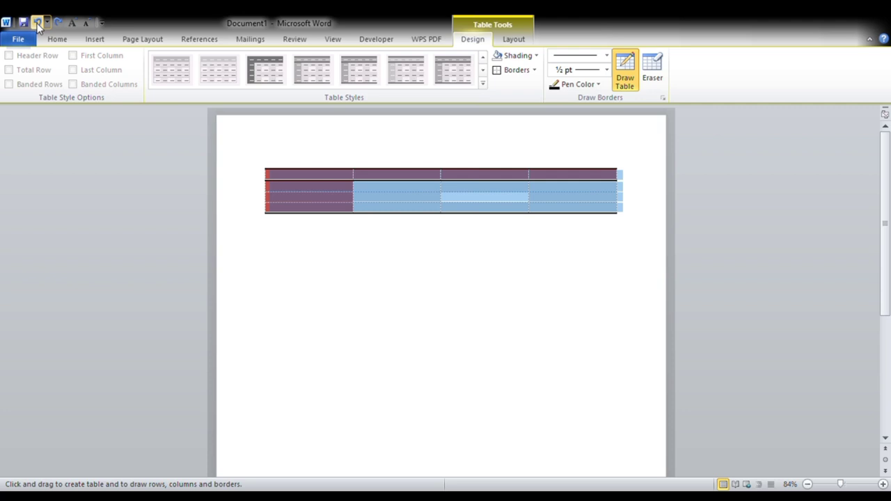
- Draw a single-cell table freehand in the empty area below the red table, leaving the pen color as is
{"action": "left_click", "coordinate": [595, 85]}
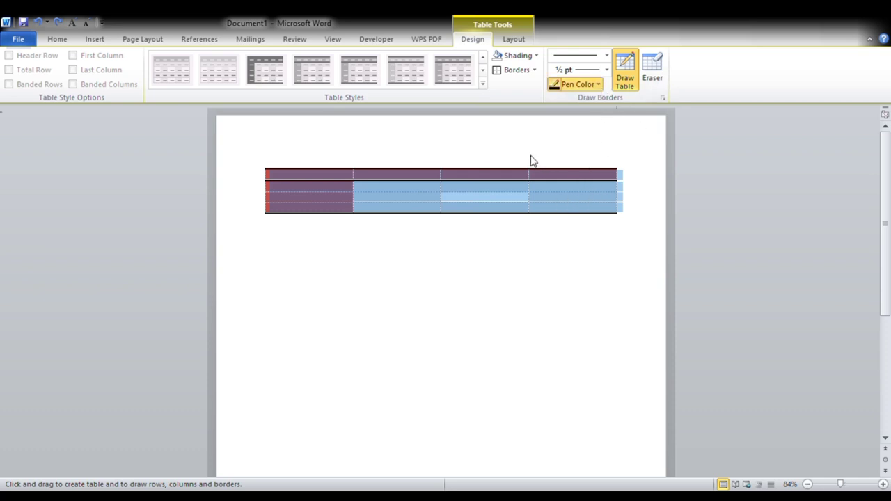
{"action": "left_click", "coordinate": [496, 279]}
{"action": "left_click", "coordinate": [636, 78]}
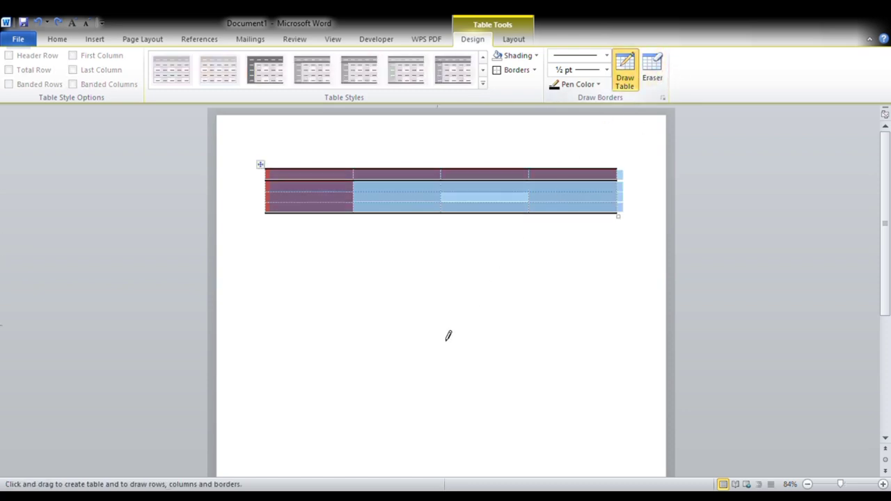
{"action": "left_click_drag", "start_coordinate": [331, 357], "coordinate": [437, 426]}
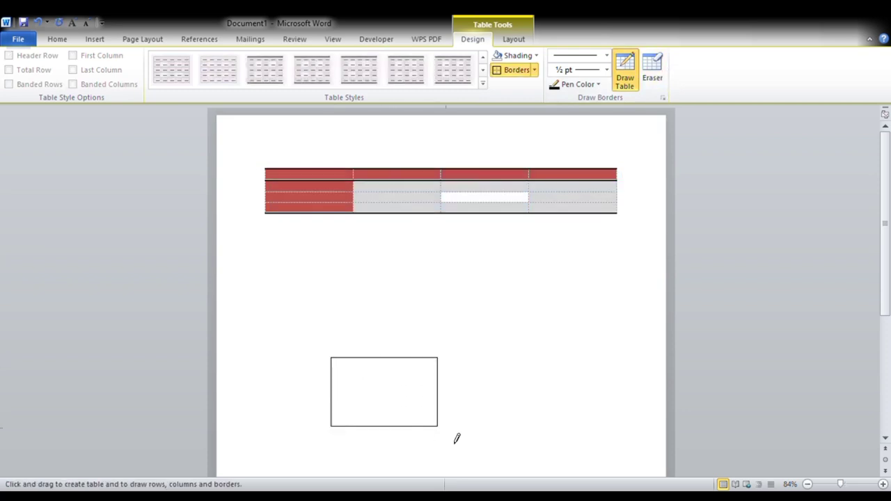
- Erase the drawn single-cell table and set the empty line below the red table to left alignment
{"action": "left_click", "coordinate": [658, 64]}
{"action": "left_click_drag", "start_coordinate": [327, 362], "coordinate": [493, 480]}
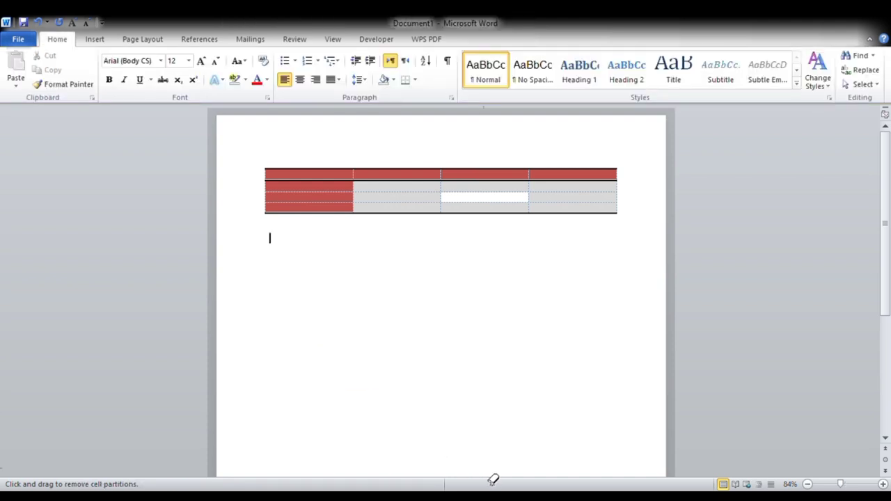
{"action": "double_click", "coordinate": [445, 256]}
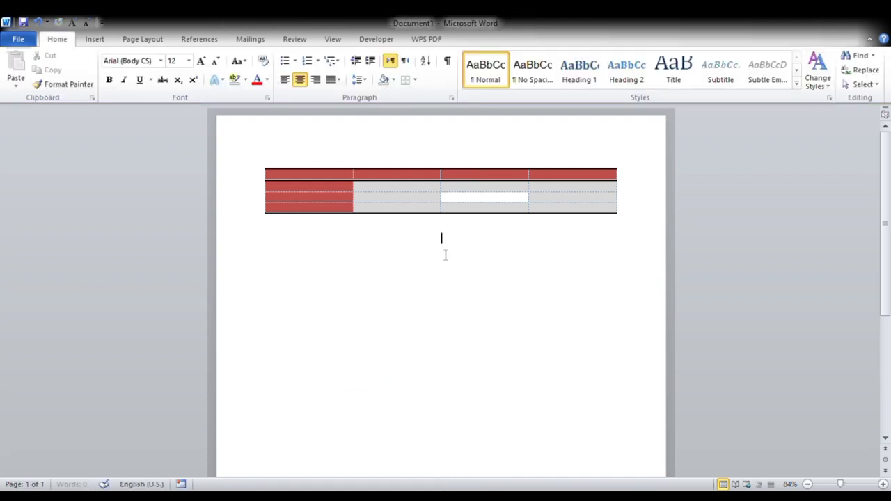
{"action": "key", "text": "ctrl+l"}
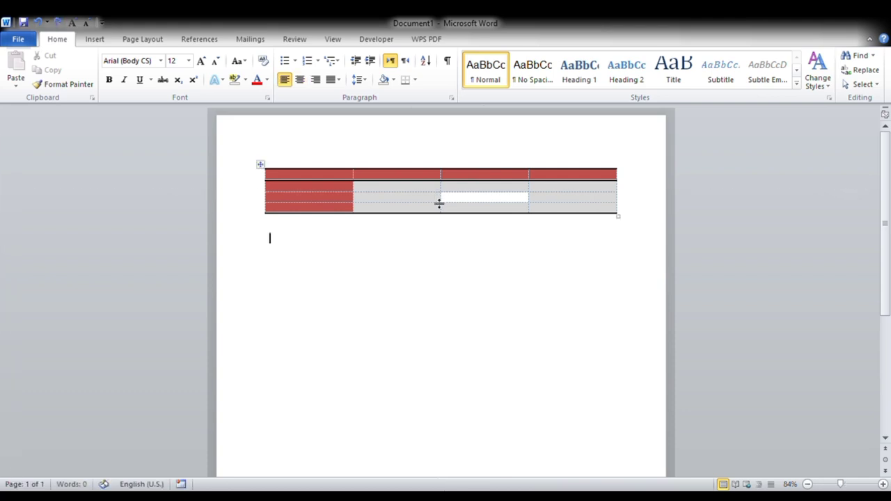
- Place the cursor in the red table's header row and bring up the table layout commands
{"action": "left_click", "coordinate": [370, 179]}
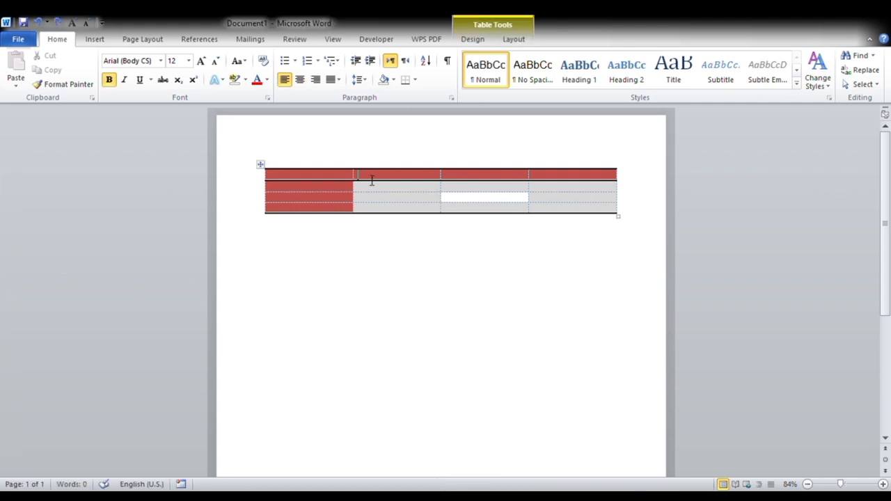
{"action": "left_click", "coordinate": [514, 39]}
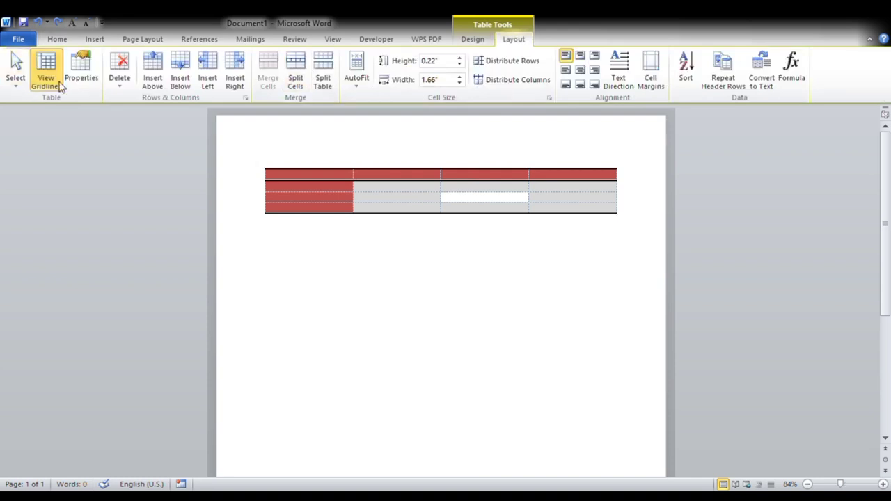
{"action": "left_click", "coordinate": [474, 40]}
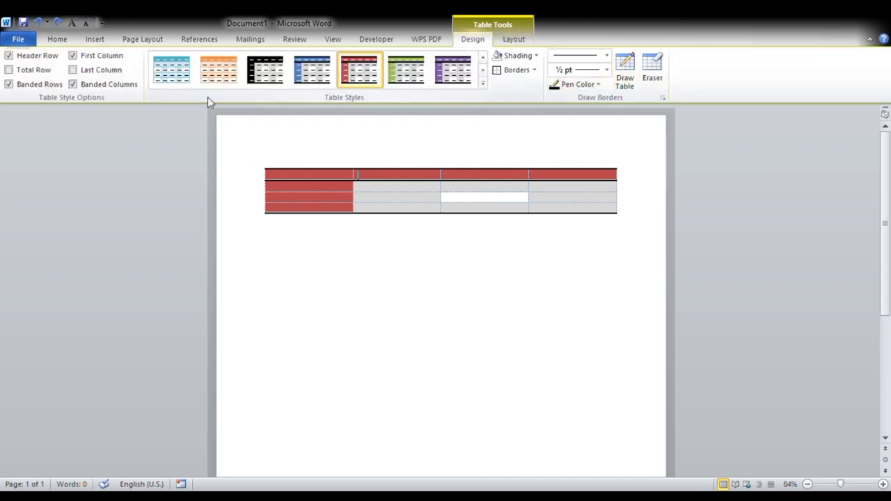
{"action": "left_click", "coordinate": [515, 39]}
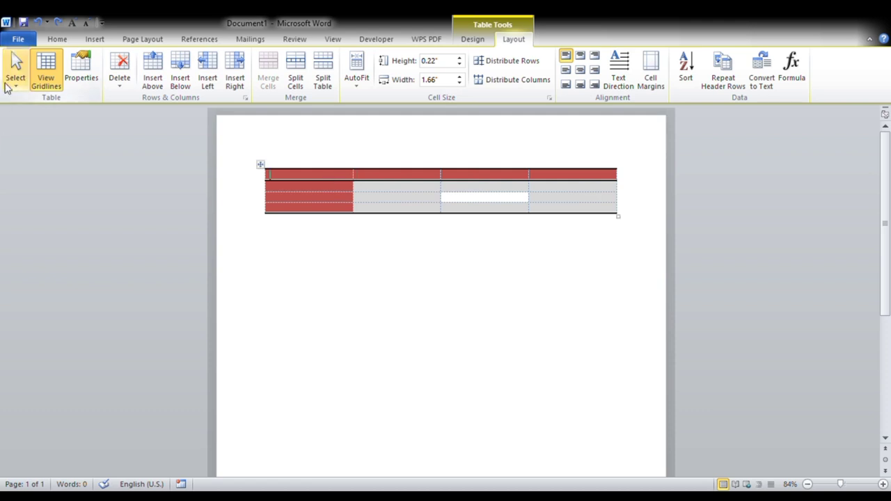
- Use the Select command to pick a single header cell, the first column, the third row and the entire red table in turn
{"action": "left_click", "coordinate": [7, 81]}
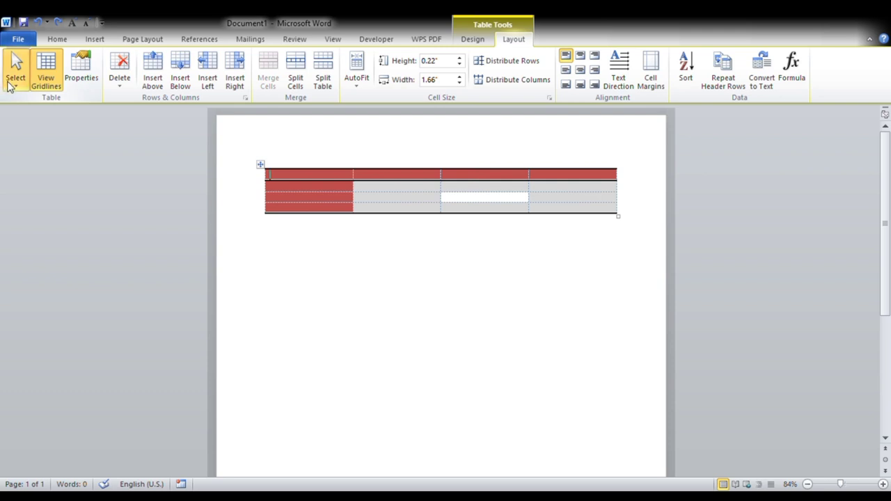
{"action": "left_click", "coordinate": [56, 96]}
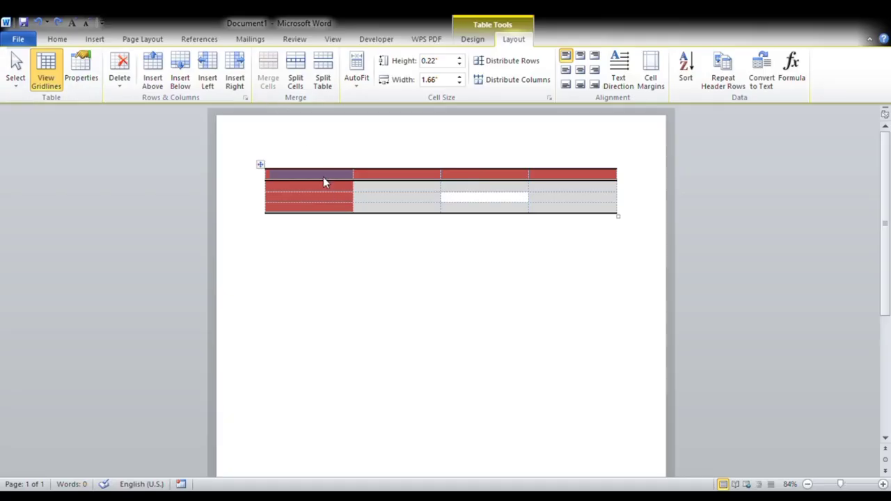
{"action": "left_click", "coordinate": [15, 69]}
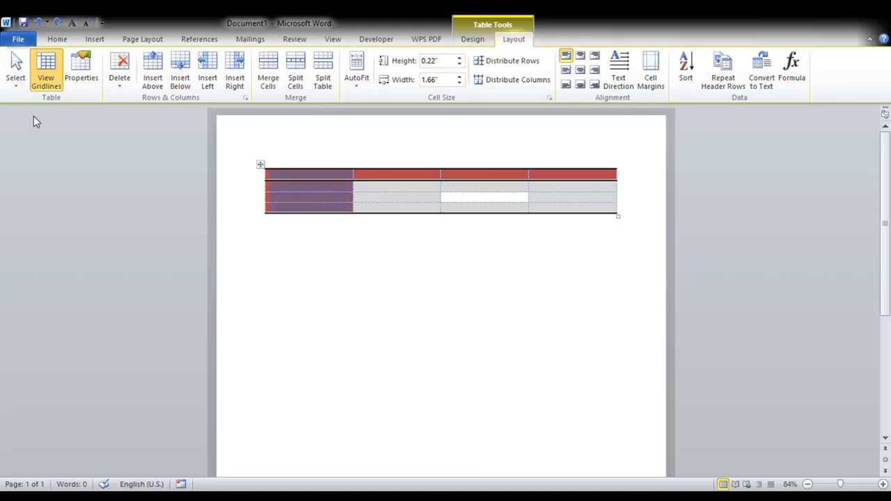
{"action": "left_click", "coordinate": [406, 199]}
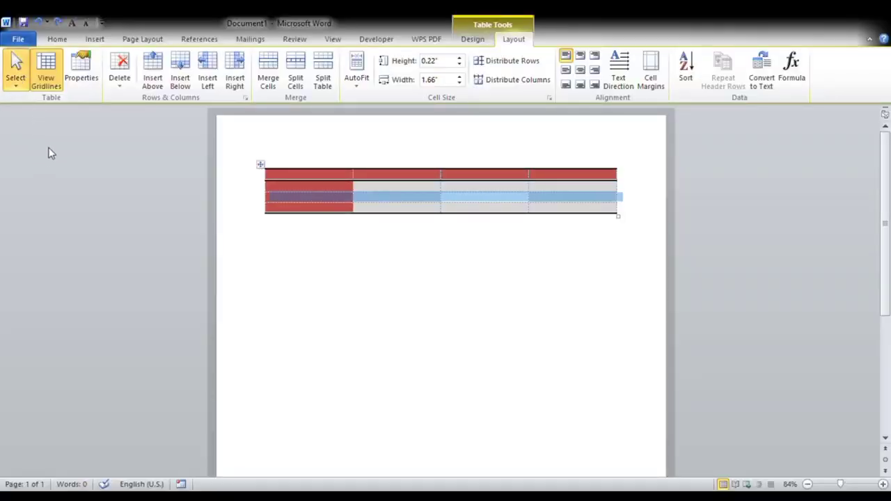
{"action": "left_click", "coordinate": [51, 153]}
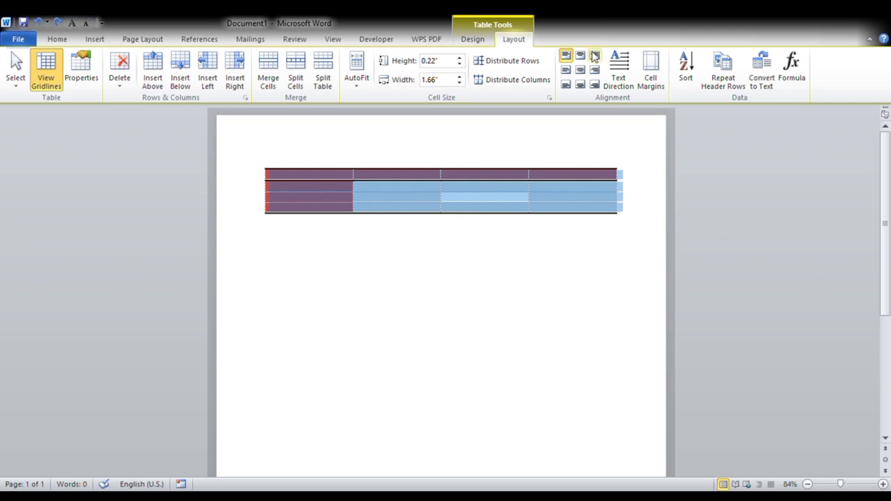
- Apply all borders to the selected table and turn off the display of table gridlines
{"action": "left_click", "coordinate": [471, 40]}
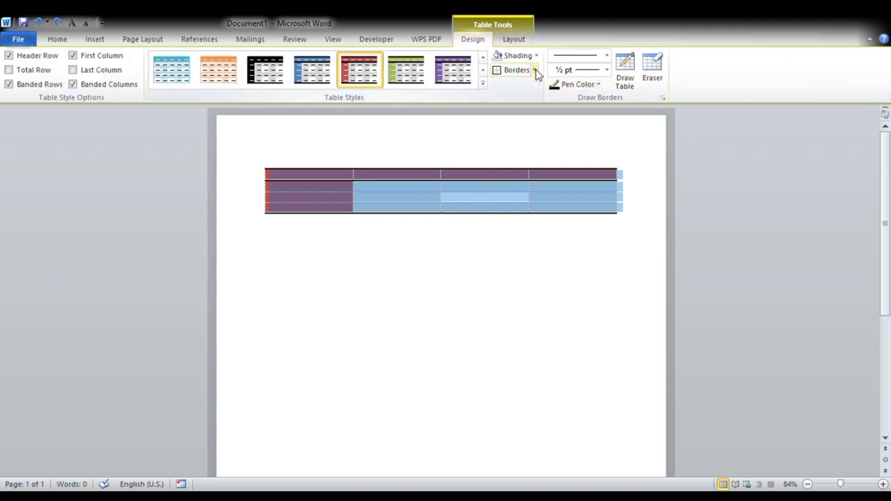
{"action": "left_click", "coordinate": [532, 72]}
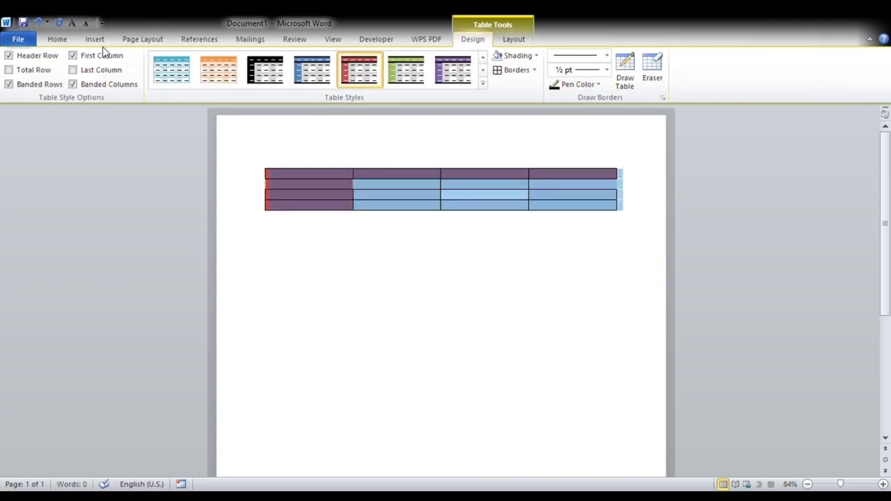
{"action": "left_click", "coordinate": [513, 40]}
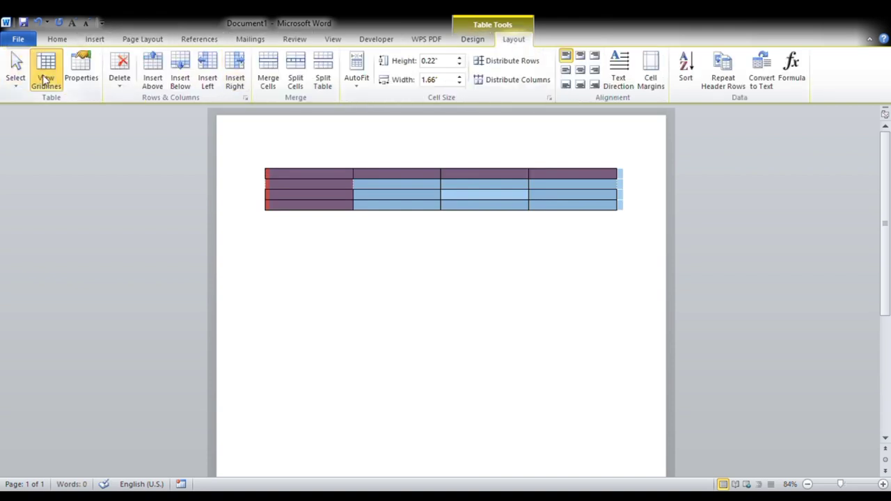
{"action": "left_click", "coordinate": [393, 282]}
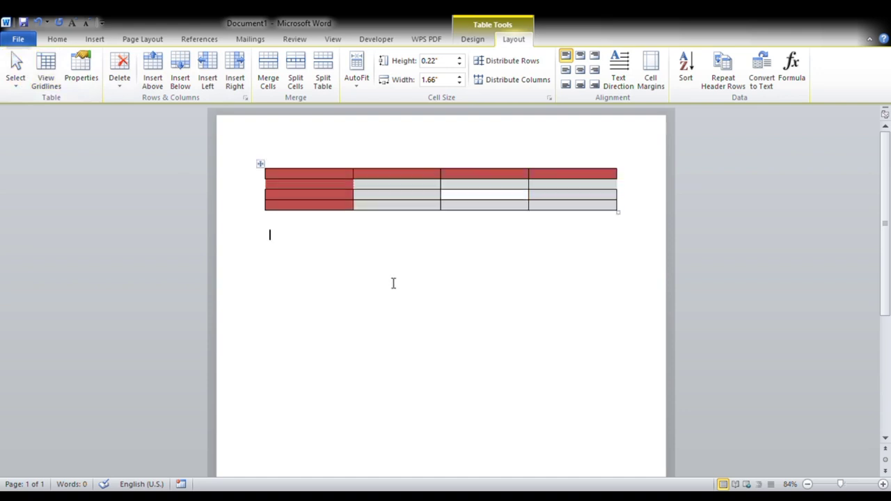
{"action": "left_click", "coordinate": [309, 199]}
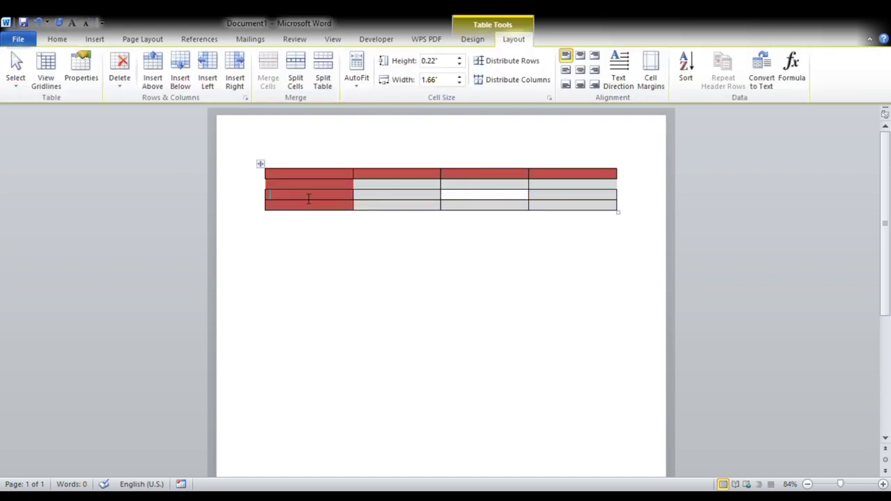
- Select the whole table, reapply all borders to it, and remove them with No Border
{"action": "left_click", "coordinate": [259, 165]}
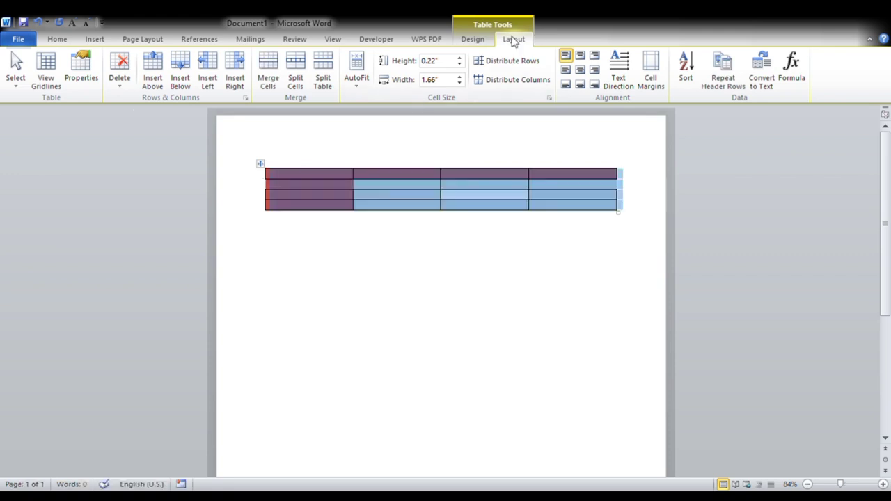
{"action": "left_click", "coordinate": [472, 39]}
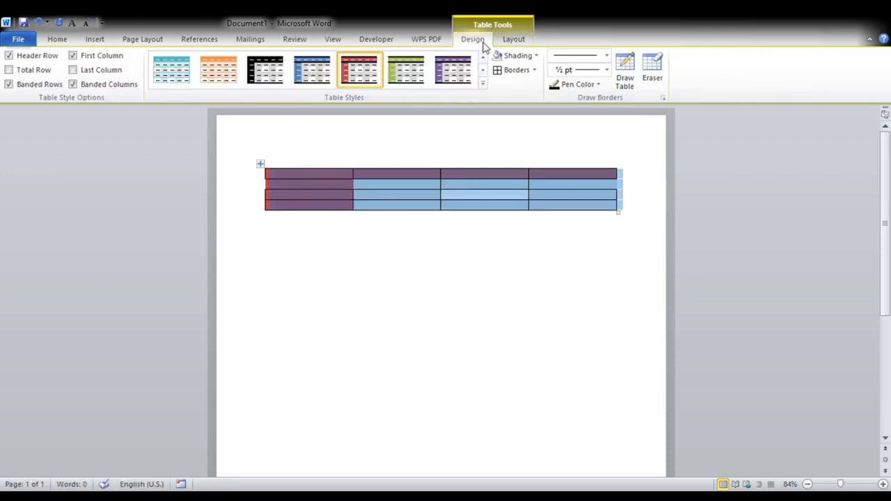
{"action": "left_click", "coordinate": [537, 74]}
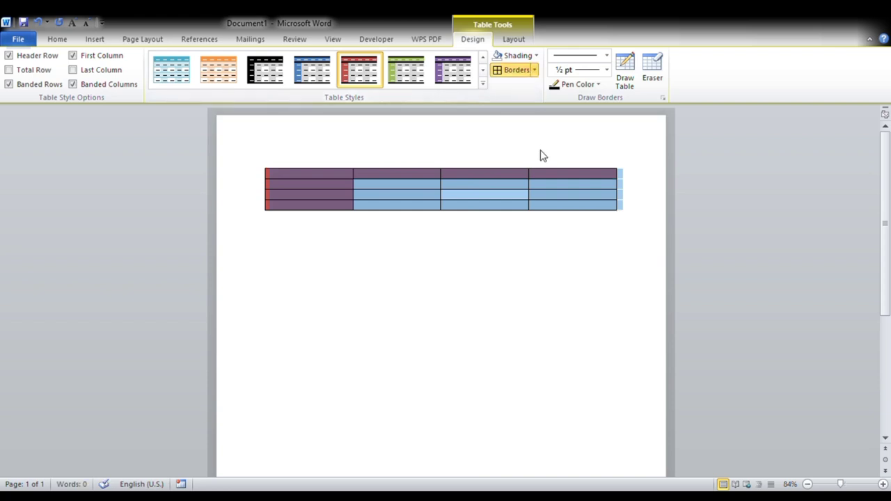
{"action": "left_click", "coordinate": [531, 149]}
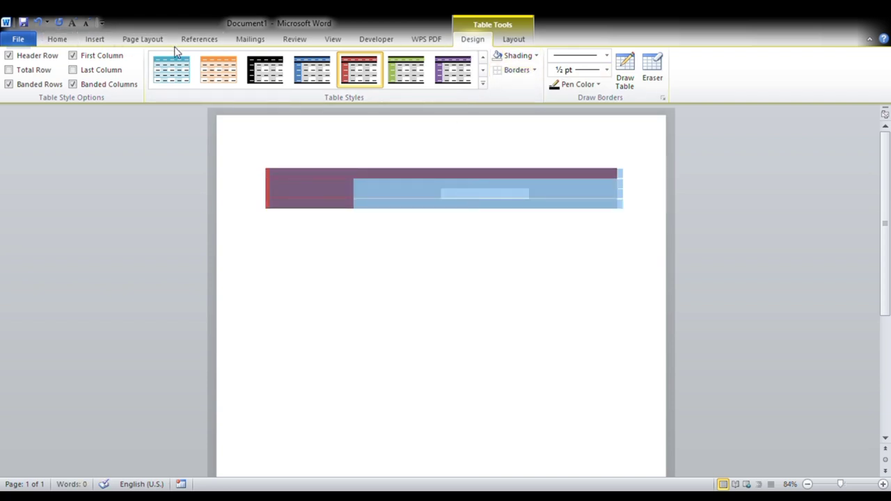
- Toggle the gridline display on and off for the borderless table, leave gridlines shown, and deselect the table
{"action": "left_click", "coordinate": [515, 40]}
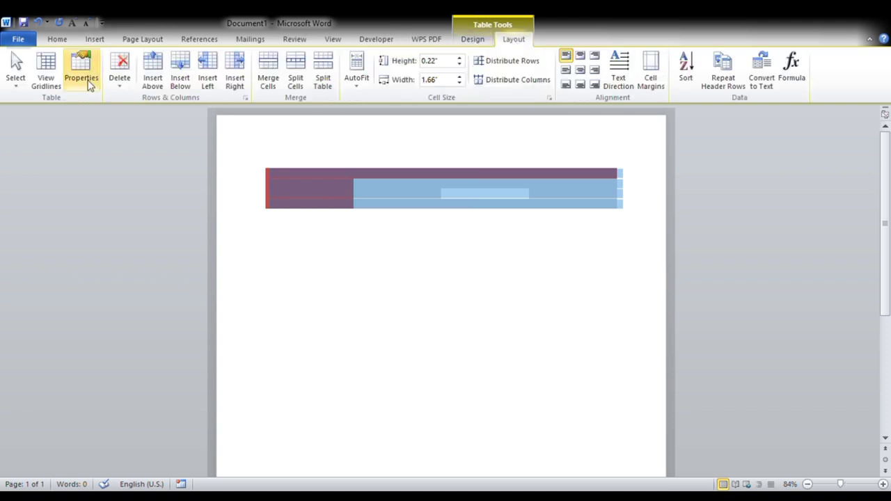
{"action": "left_click", "coordinate": [37, 82]}
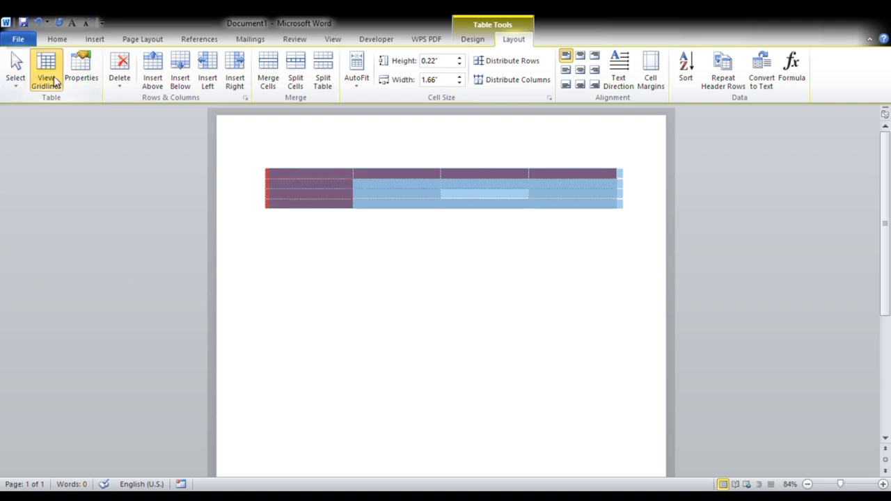
{"action": "left_click", "coordinate": [53, 78]}
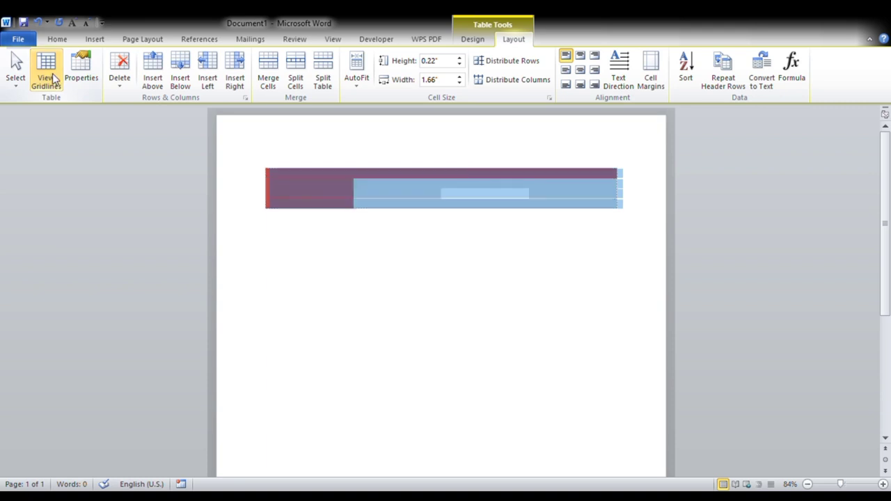
{"action": "left_click", "coordinate": [49, 78]}
{"action": "left_click", "coordinate": [356, 284]}
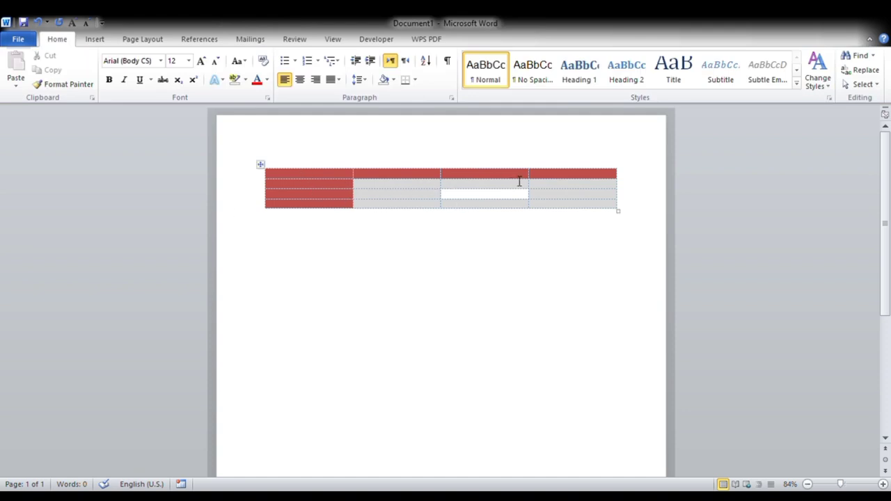
- Check the borderless table in the print preview and return to the document
{"action": "left_click", "coordinate": [11, 42]}
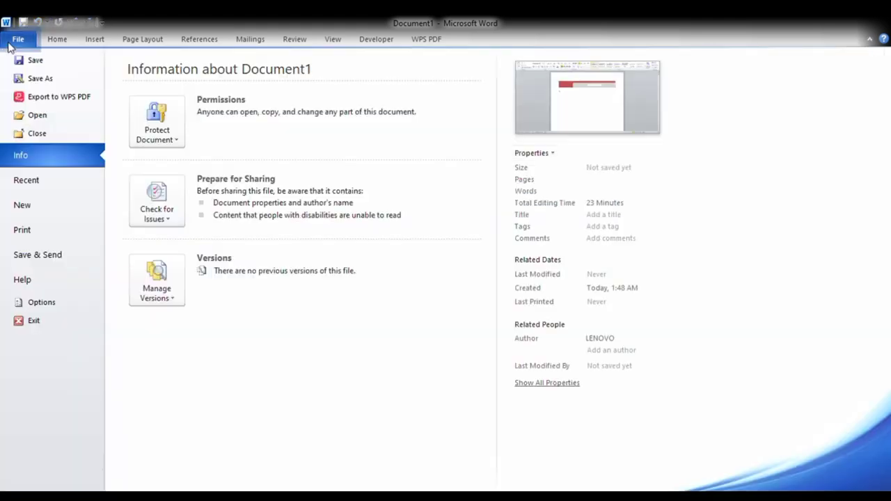
{"action": "left_click", "coordinate": [38, 235]}
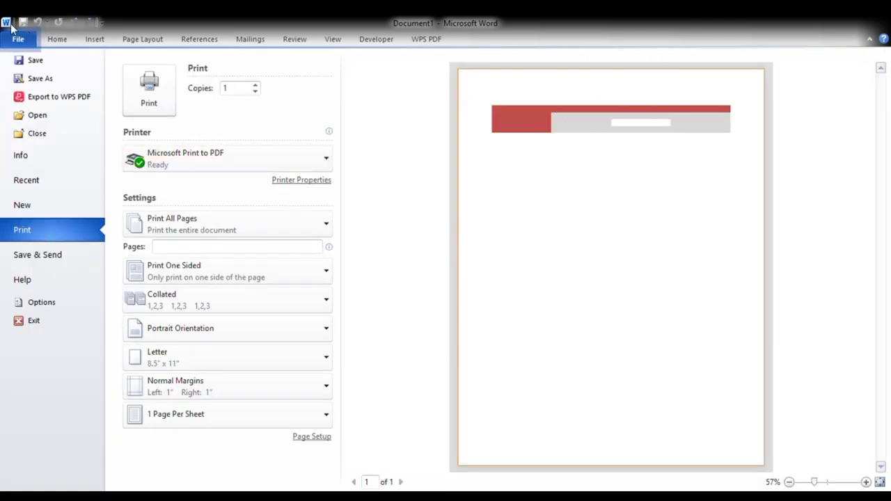
{"action": "left_click", "coordinate": [94, 40]}
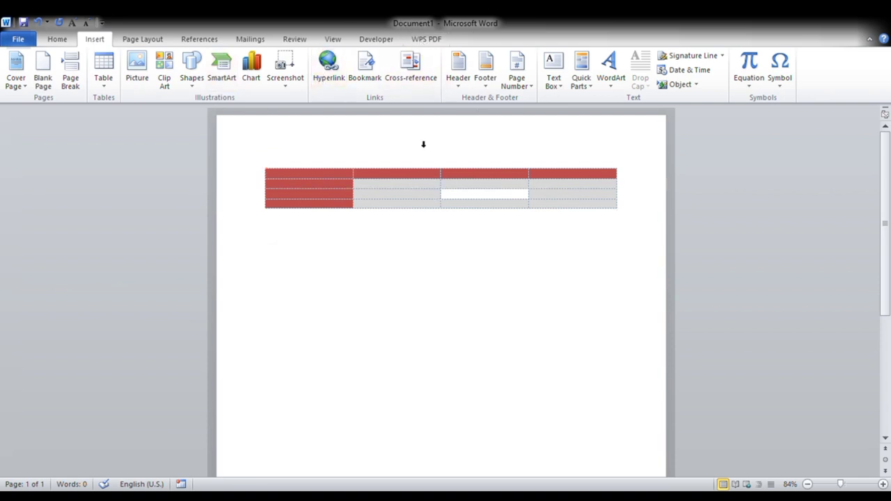
- Shrink the whole table to about half its width, making each column about 0.81" wide
{"action": "left_click", "coordinate": [414, 177]}
{"action": "left_click", "coordinate": [407, 225]}
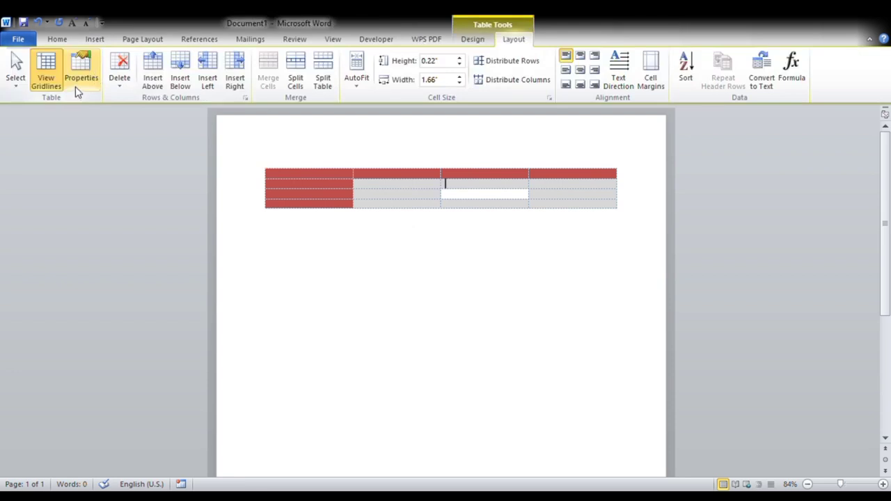
{"action": "left_click_drag", "start_coordinate": [475, 200], "coordinate": [476, 200]}
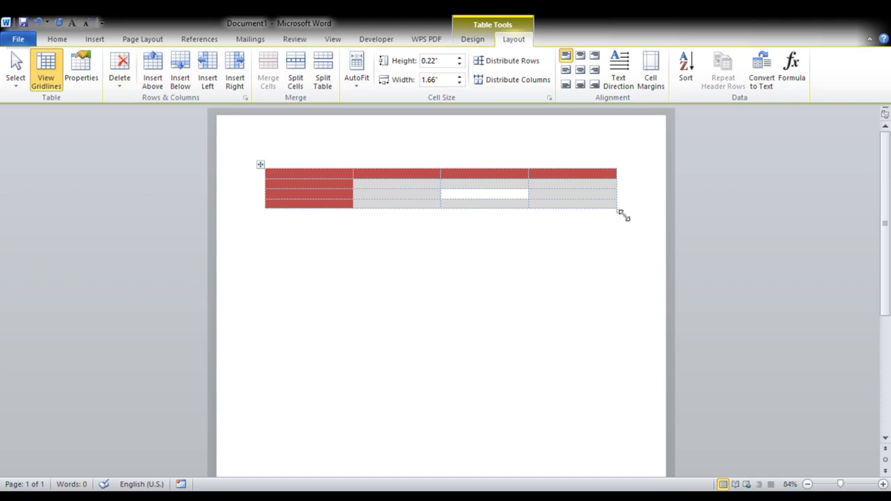
{"action": "left_click_drag", "start_coordinate": [621, 215], "coordinate": [448, 215]}
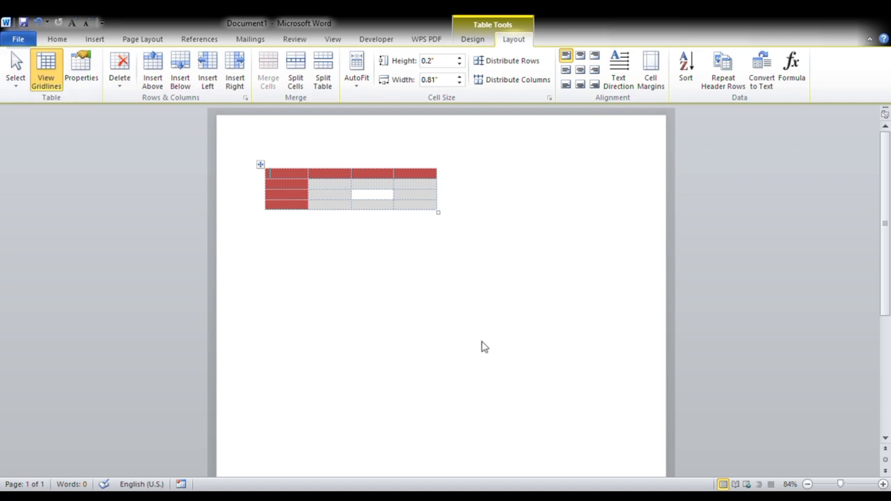
- Try centering and right-aligning the narrowed table on the page, and undo back through the resizing
{"action": "key", "text": "ctrl+e"}
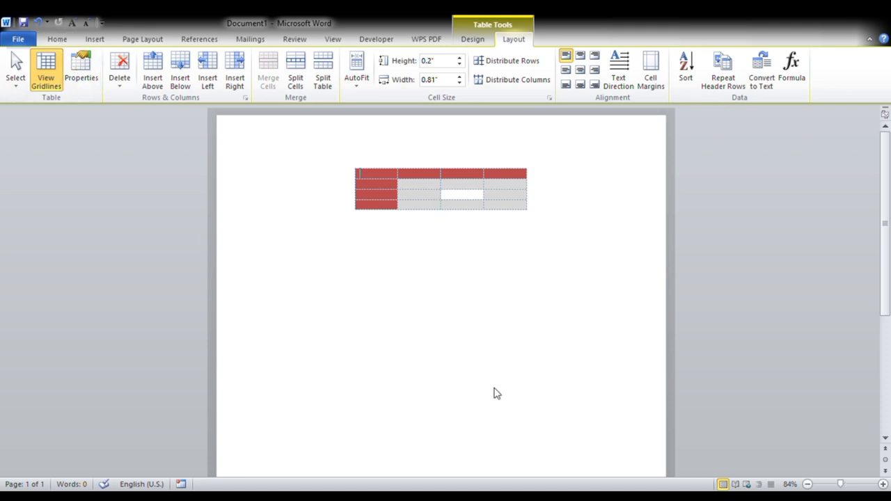
{"action": "key", "text": "ctrl+r"}
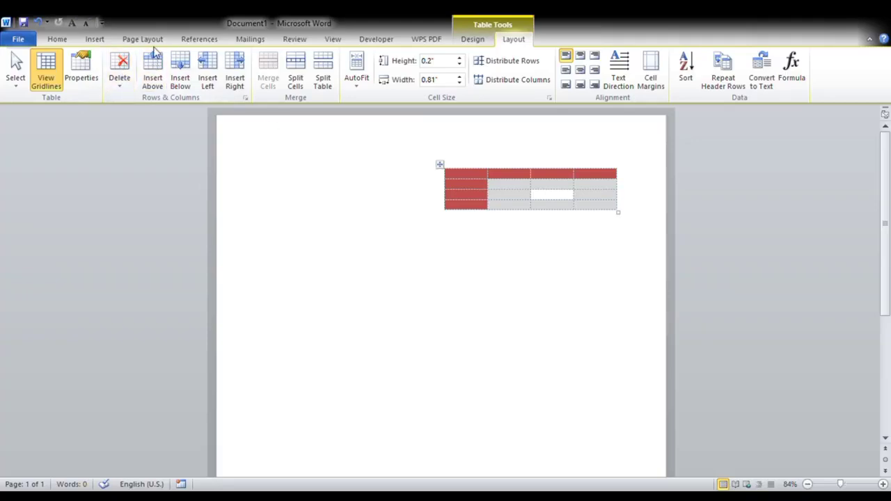
{"action": "left_click", "coordinate": [39, 23]}
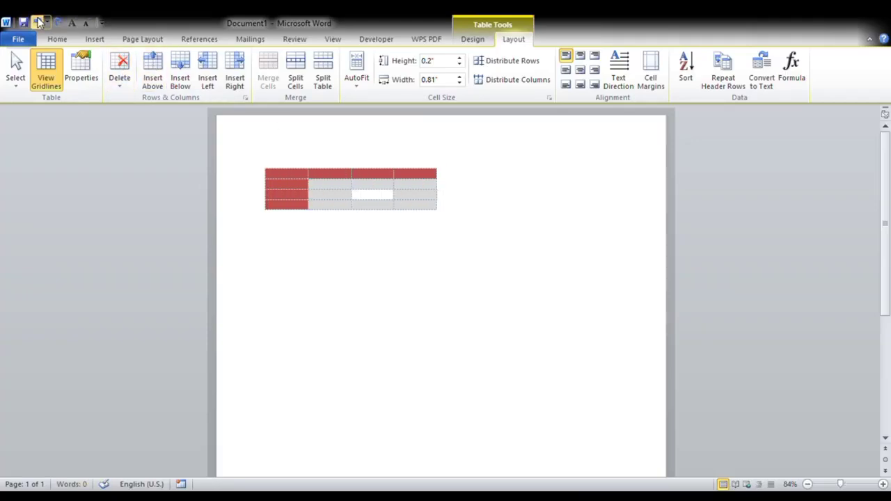
{"action": "left_click", "coordinate": [39, 22]}
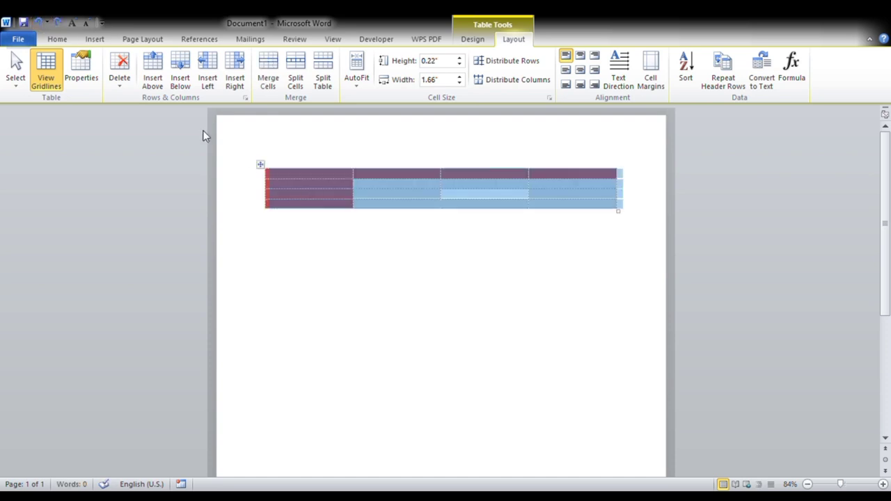
{"action": "left_click", "coordinate": [375, 245]}
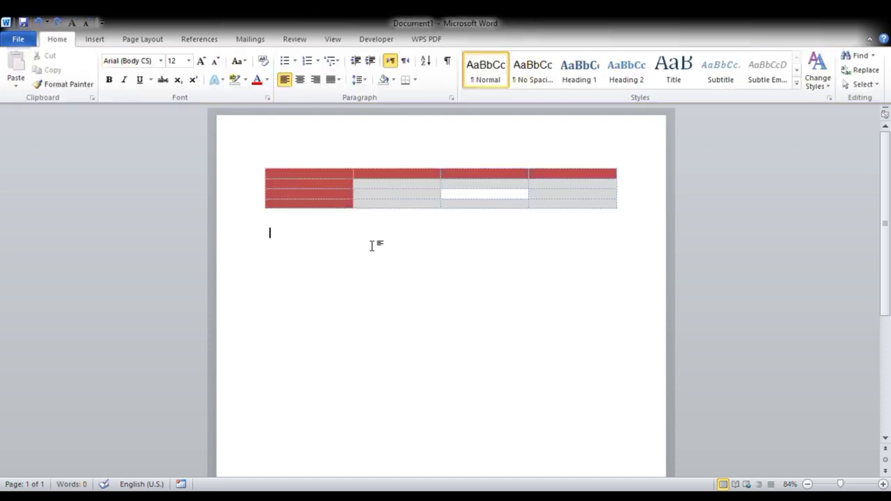
- Select the whole table, apply all borders to it, and bring up the table layout commands
{"action": "left_click", "coordinate": [312, 178]}
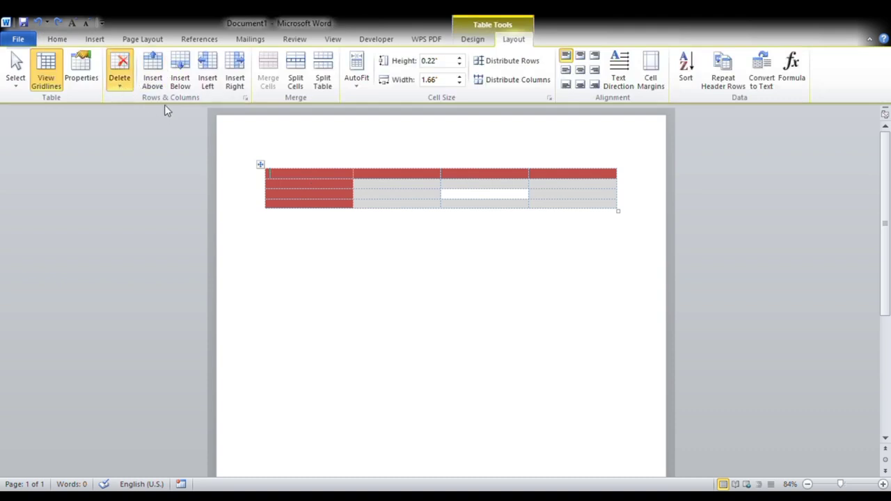
{"action": "left_click_drag", "start_coordinate": [338, 189], "coordinate": [337, 190]}
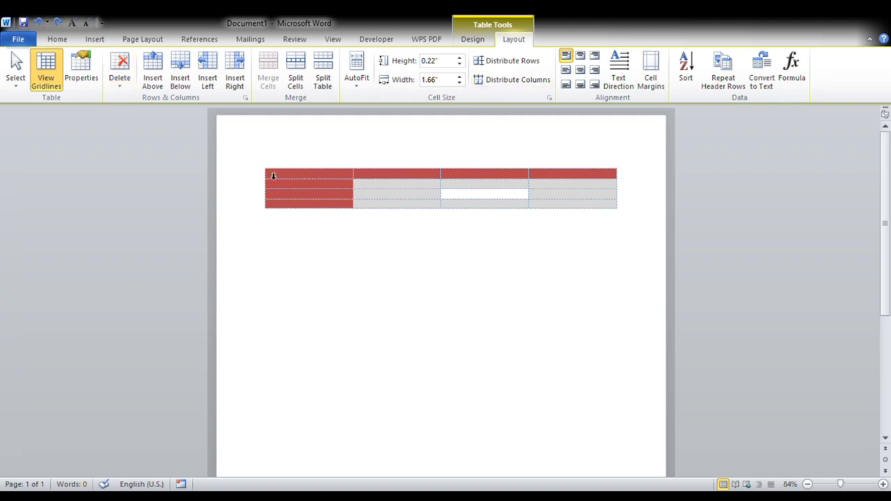
{"action": "left_click", "coordinate": [263, 169]}
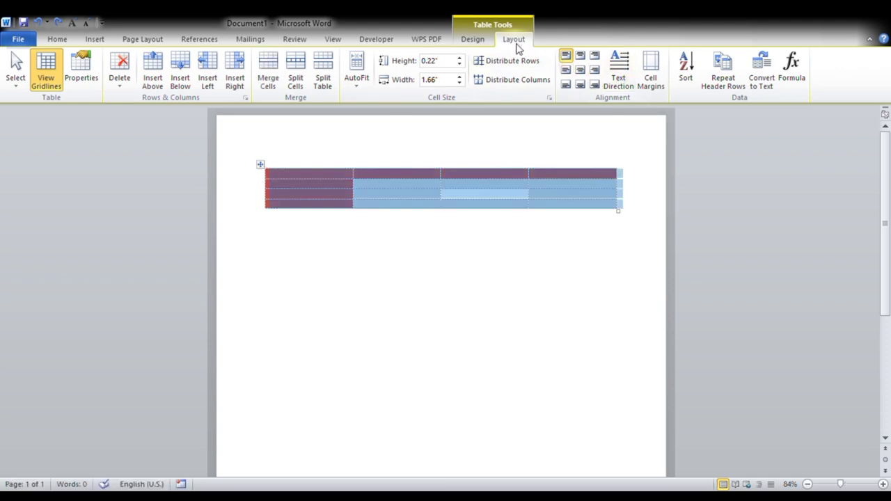
{"action": "left_click", "coordinate": [477, 39]}
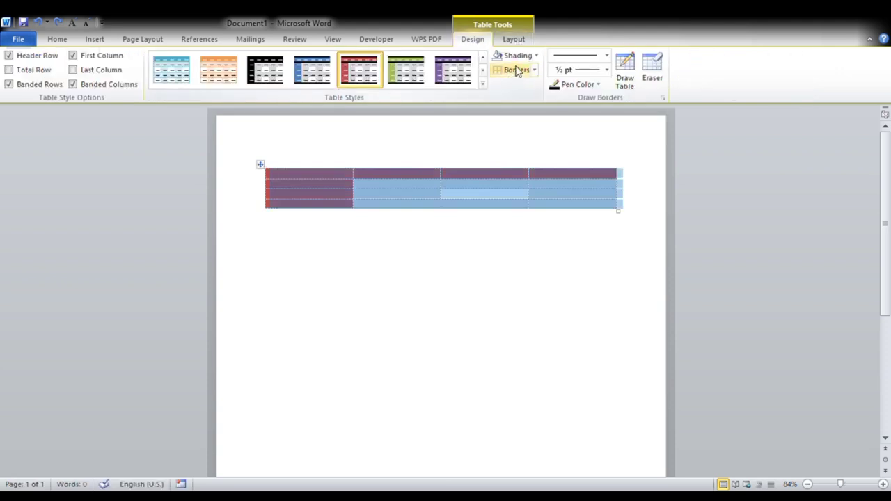
{"action": "left_click", "coordinate": [516, 70]}
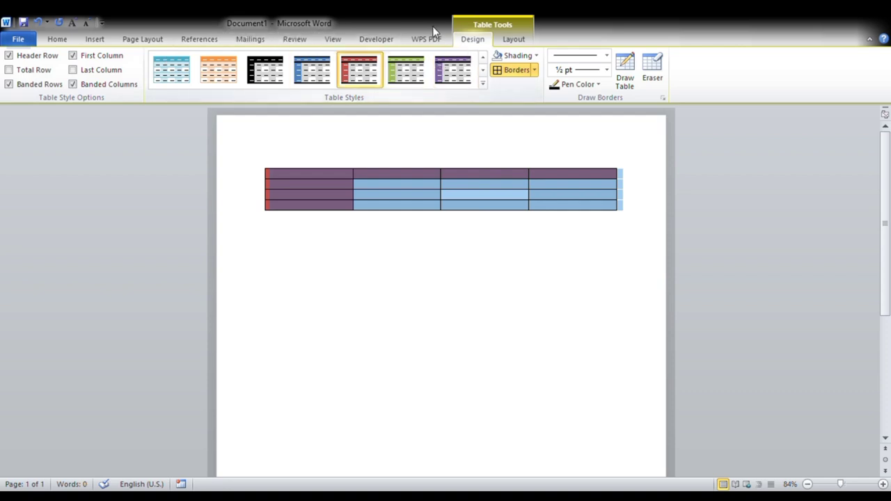
{"action": "left_click", "coordinate": [519, 41]}
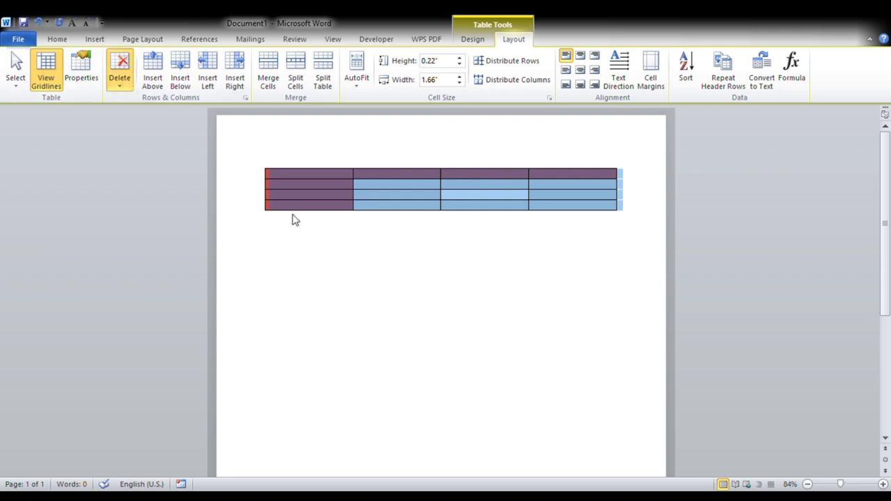
- Try deleting the table's first cell with the rest of its row shifted left, followed by the entire top row
{"action": "left_click", "coordinate": [303, 174]}
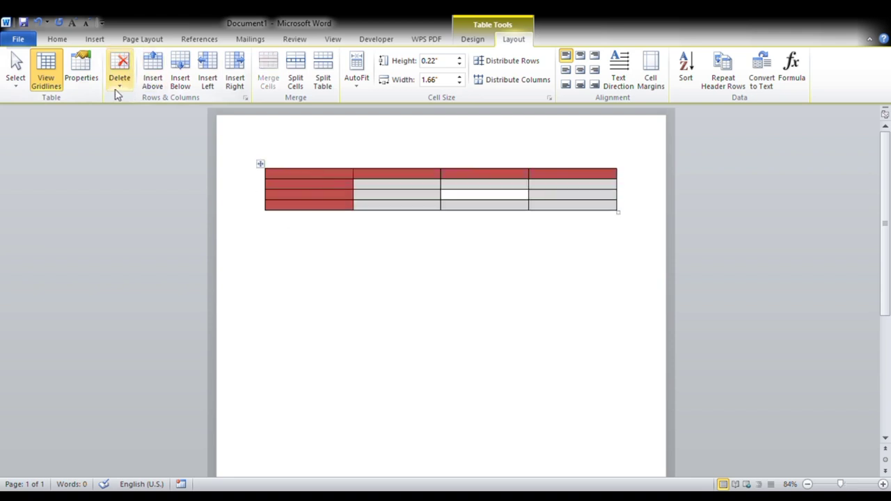
{"action": "left_click", "coordinate": [117, 88]}
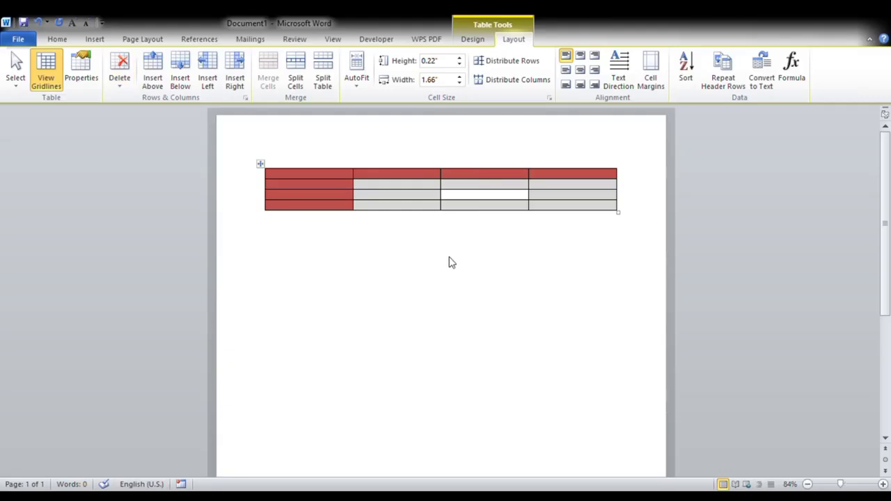
{"action": "left_click", "coordinate": [424, 288]}
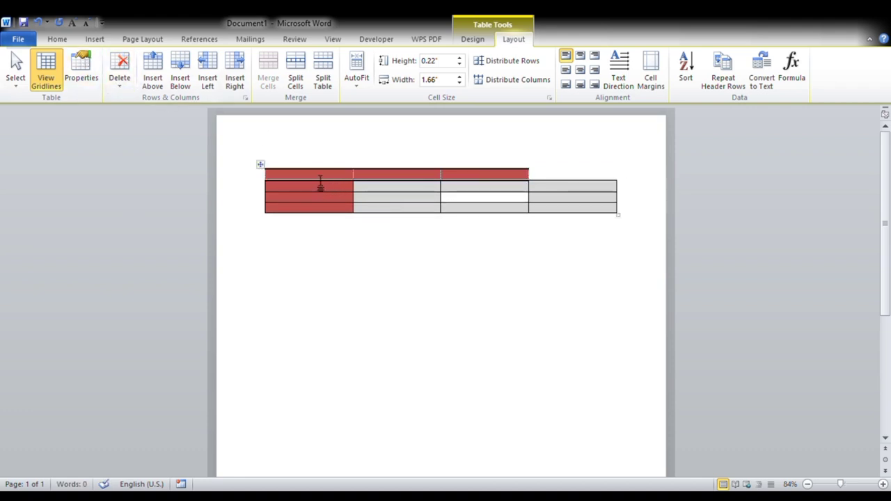
{"action": "left_click", "coordinate": [120, 80]}
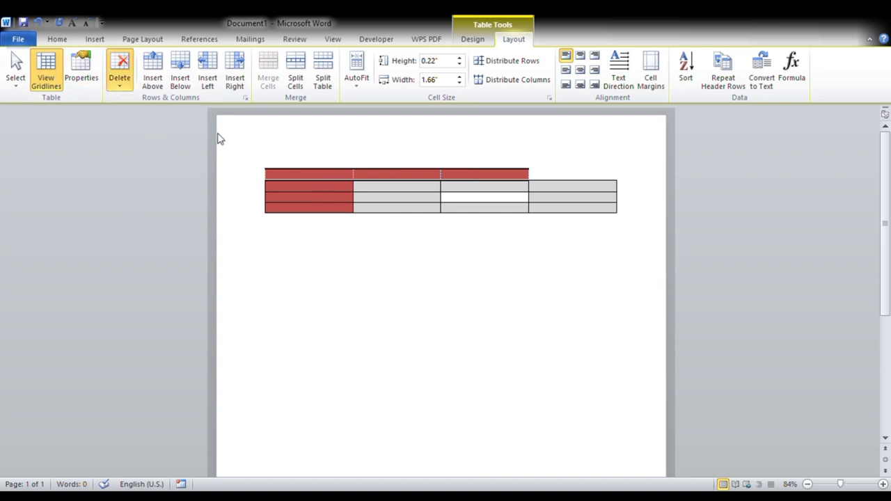
{"action": "left_click", "coordinate": [148, 129]}
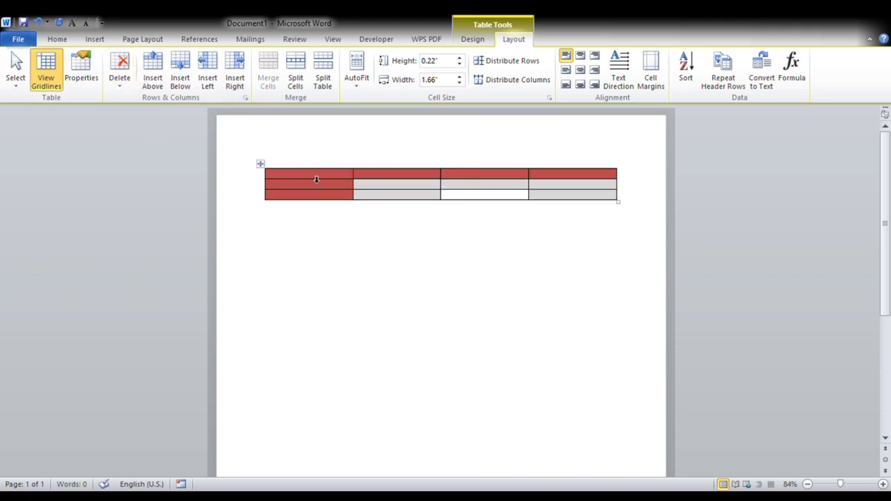
- Try deleting the table's first column and the rest of the table
{"action": "left_click", "coordinate": [128, 85]}
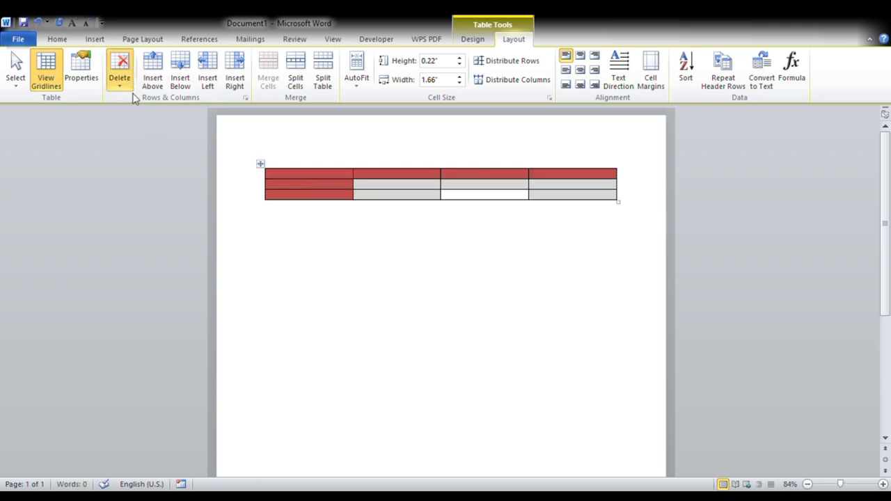
{"action": "left_click", "coordinate": [152, 119]}
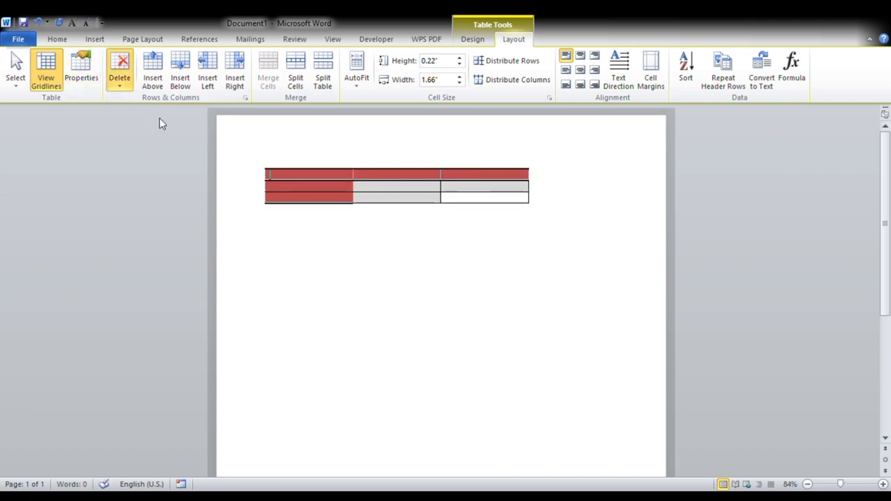
{"action": "key", "text": "BackSpace"}
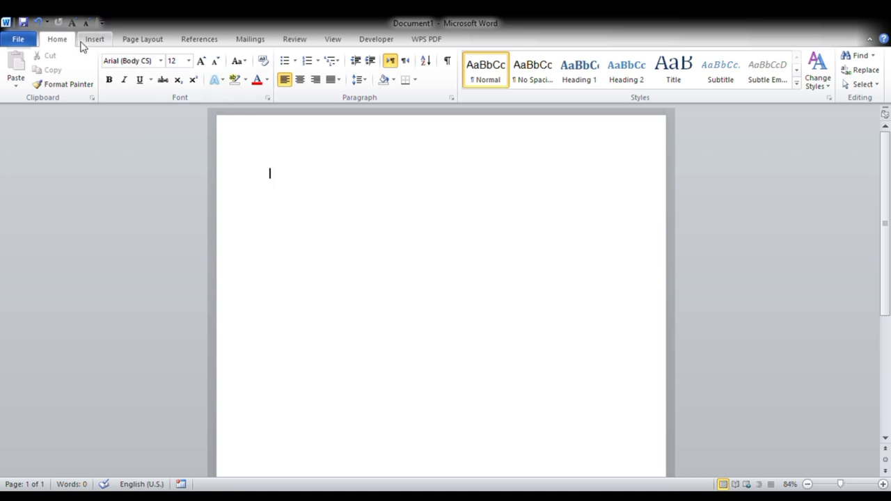
- Undo the cell, row, column and table deletions to restore the four-by-four table
{"action": "left_click", "coordinate": [38, 23]}
{"action": "left_click", "coordinate": [39, 23]}
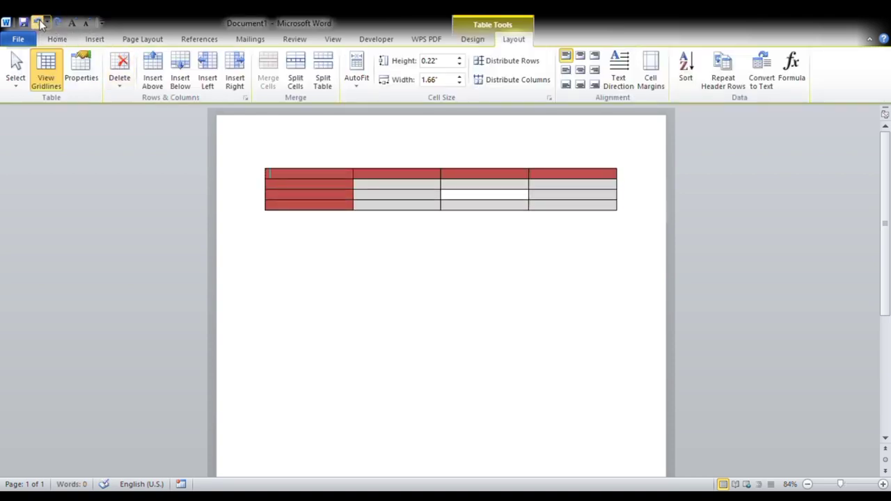
{"action": "left_click", "coordinate": [39, 23]}
{"action": "left_click", "coordinate": [58, 23]}
{"action": "left_click", "coordinate": [58, 23]}
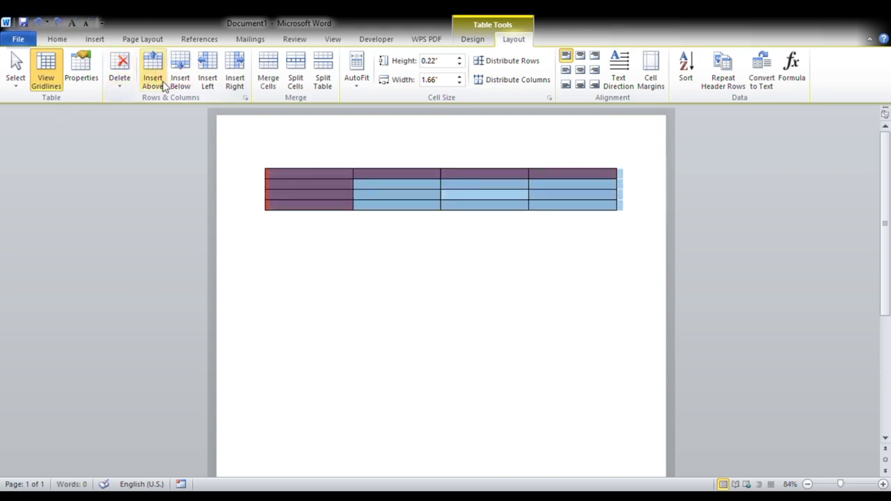
- Insert a row above the table's first row and another row directly below the new top row
{"action": "left_click", "coordinate": [341, 186]}
{"action": "left_click", "coordinate": [339, 176]}
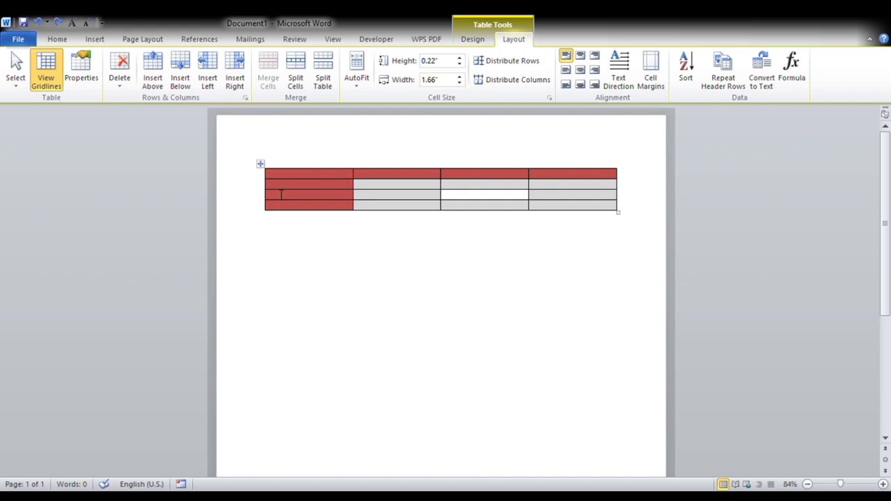
{"action": "left_click", "coordinate": [153, 81]}
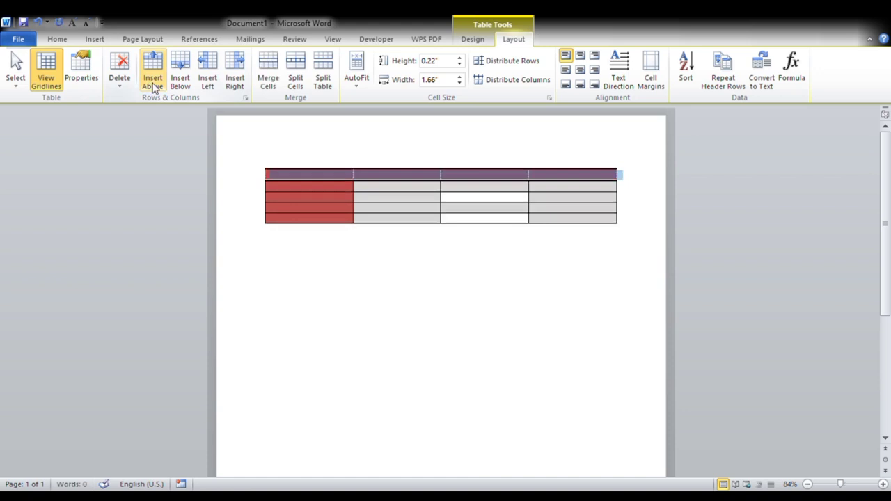
{"action": "left_click", "coordinate": [303, 192]}
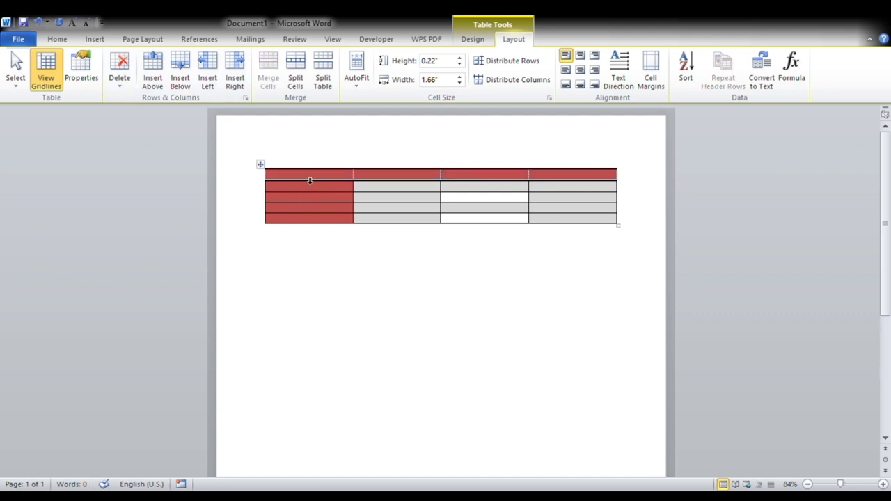
{"action": "left_click", "coordinate": [307, 178]}
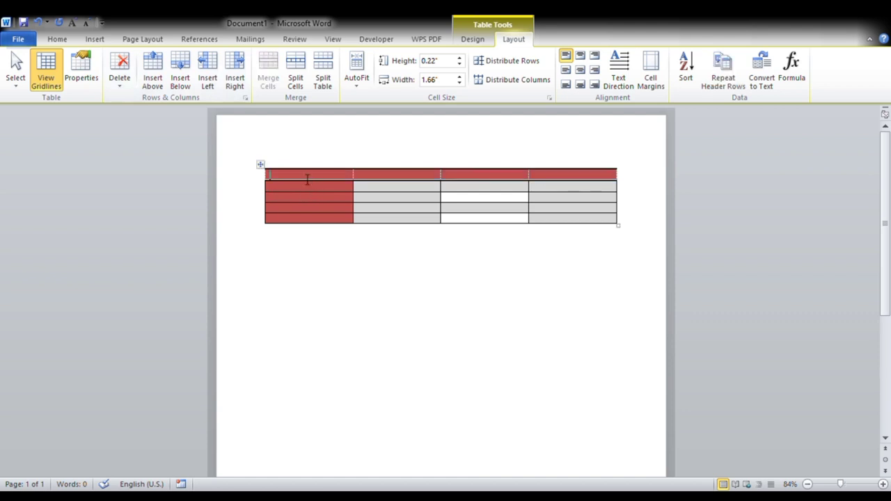
{"action": "left_click", "coordinate": [181, 81]}
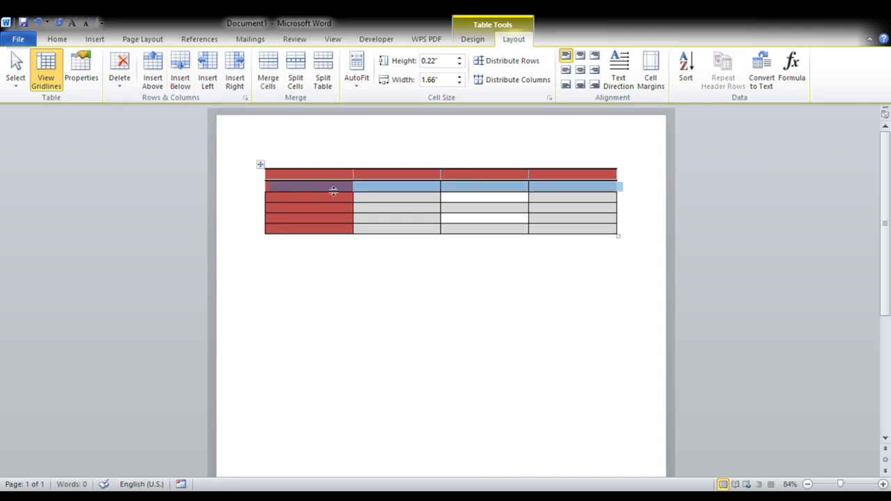
- Insert one column to the left of the table's first column and another to the right of the new first column
{"action": "left_click", "coordinate": [312, 182]}
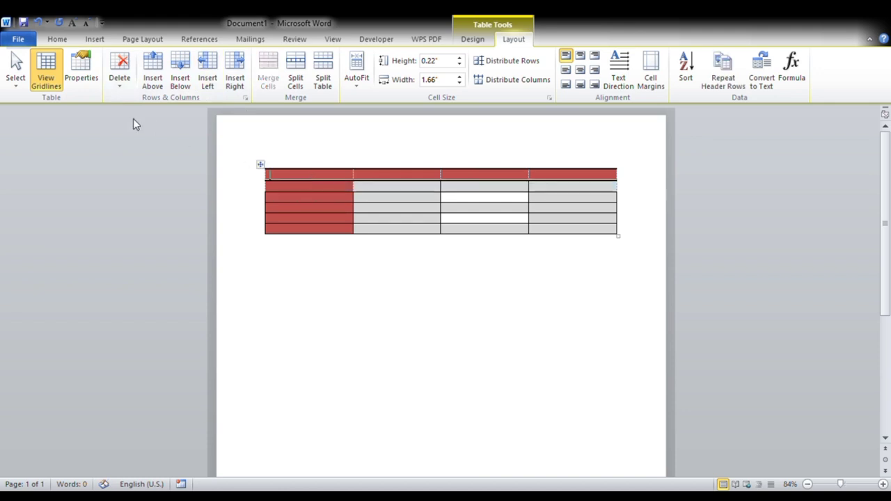
{"action": "left_click", "coordinate": [209, 81]}
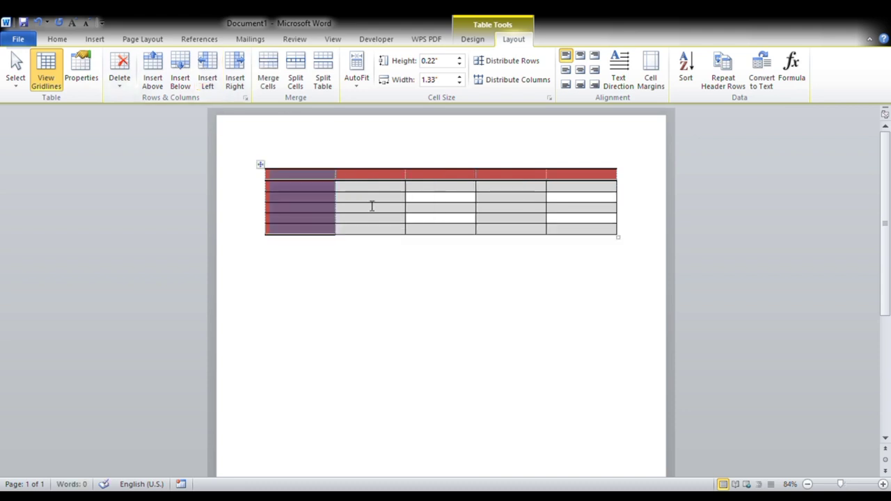
{"action": "left_click_drag", "start_coordinate": [371, 202], "coordinate": [307, 185]}
{"action": "left_click", "coordinate": [315, 188]}
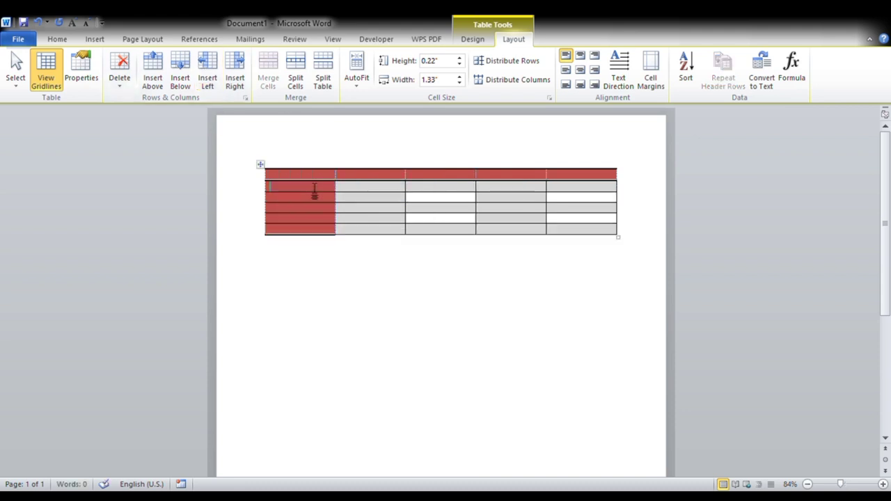
{"action": "left_click", "coordinate": [235, 83]}
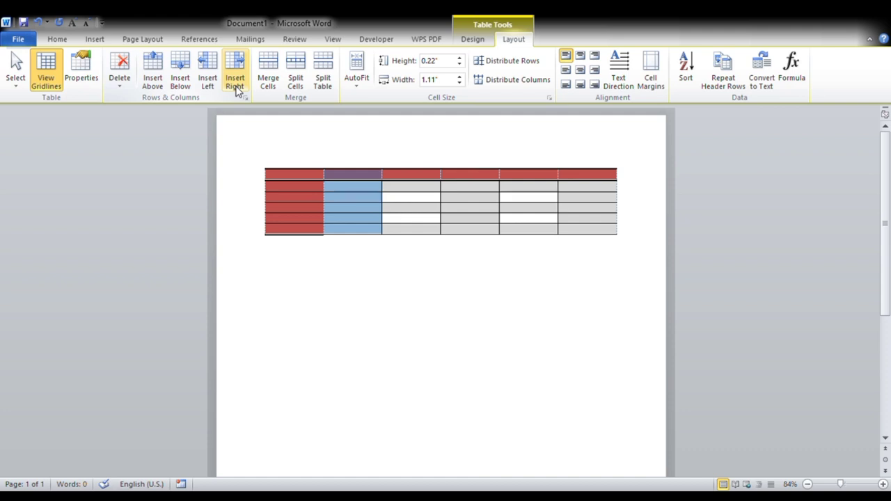
{"action": "left_click", "coordinate": [437, 188]}
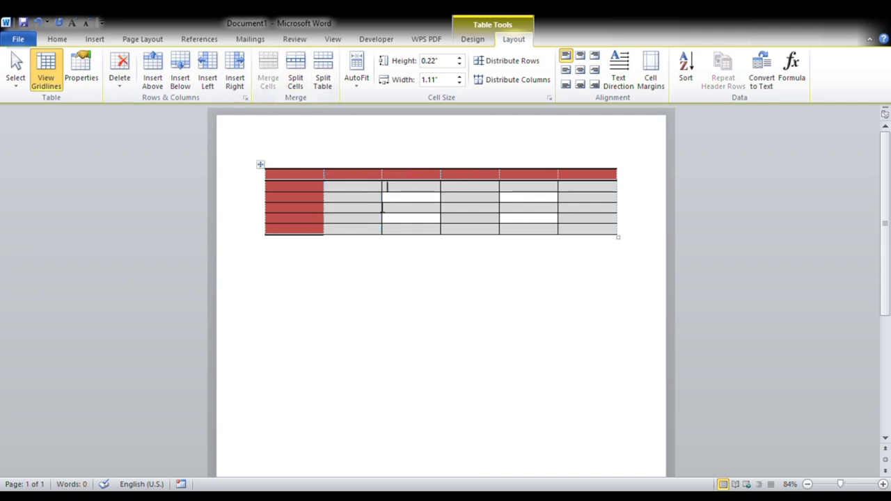
{"action": "left_click", "coordinate": [421, 181]}
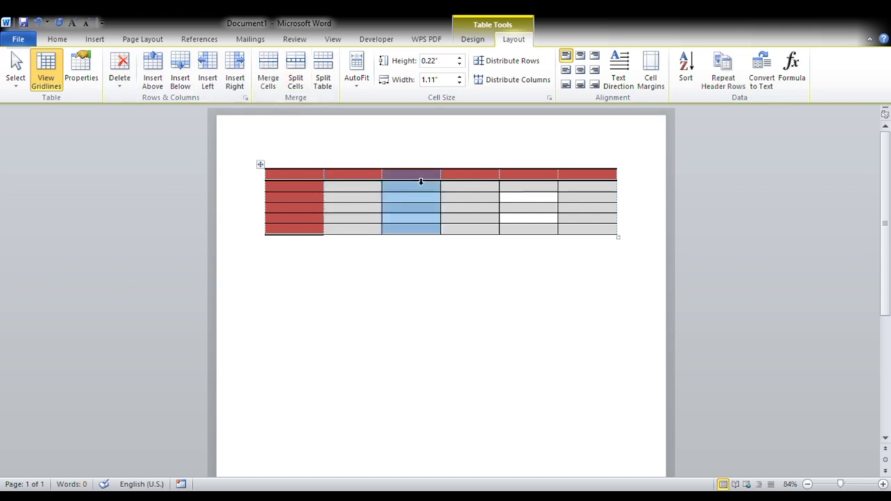
- Enter "Technical computers" in the second cell of the table's top row
{"action": "left_click", "coordinate": [369, 182]}
{"action": "type", "text": "technical "}
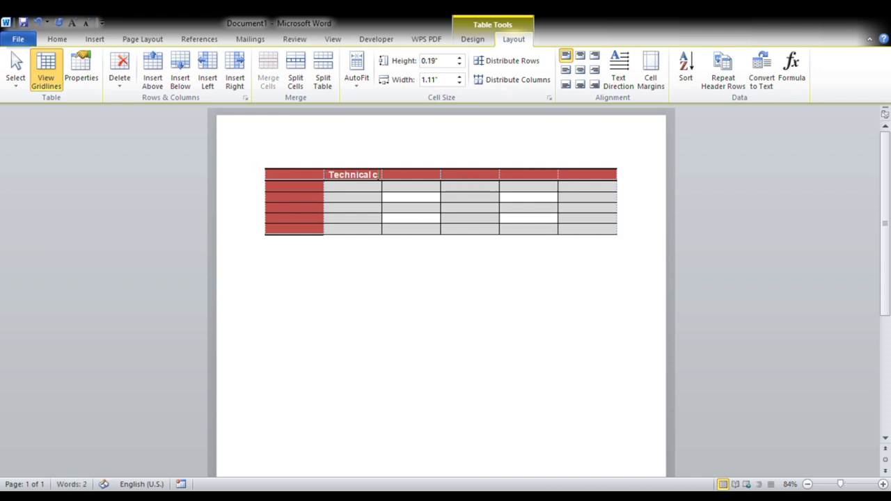
{"action": "type", "text": "computers"}
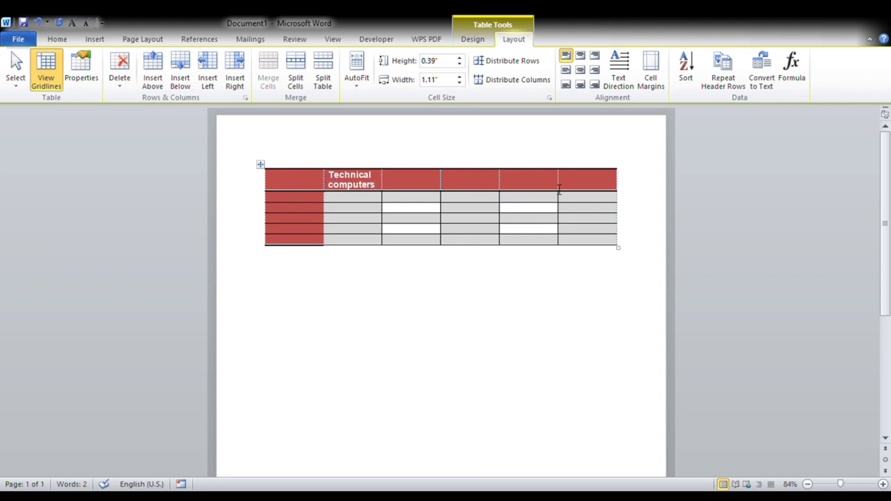
- Merge all cells of the top row into one and centre its heading text both horizontally and vertically
{"action": "left_click_drag", "start_coordinate": [569, 179], "coordinate": [291, 192]}
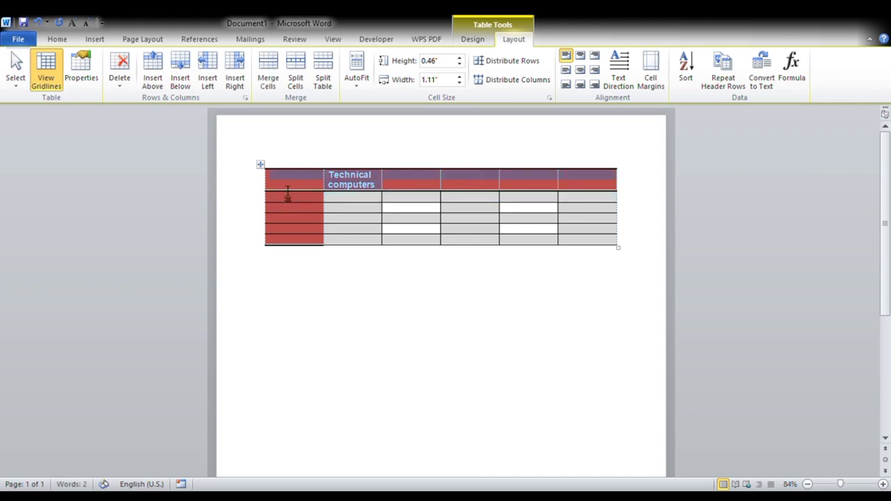
{"action": "left_click", "coordinate": [265, 68]}
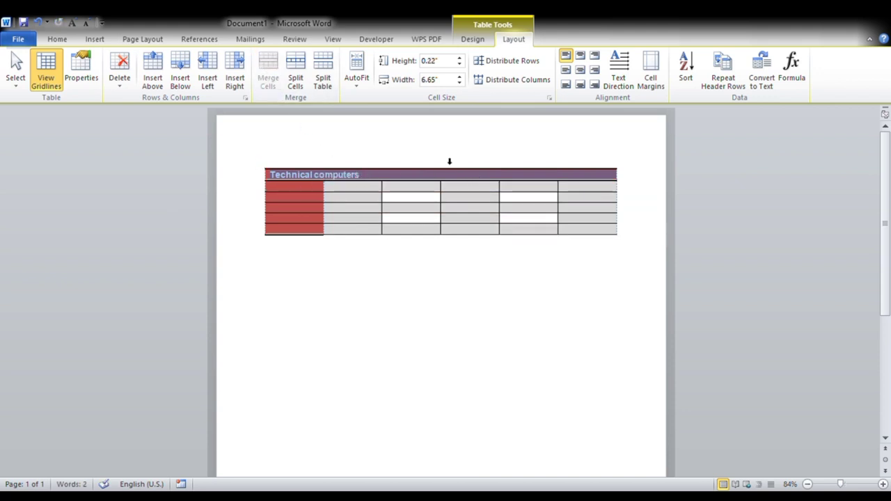
{"action": "left_click", "coordinate": [581, 72]}
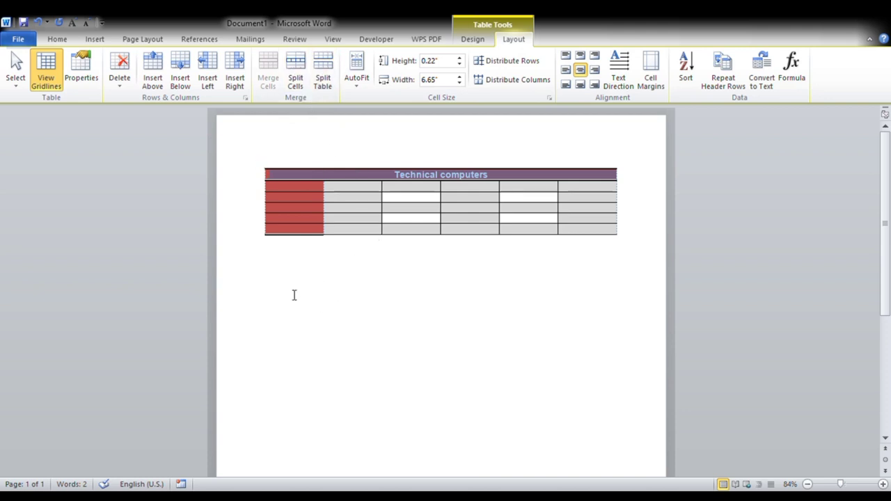
- Insert a one-row, four-column table in the blank area below the existing table
{"action": "left_click", "coordinate": [94, 39]}
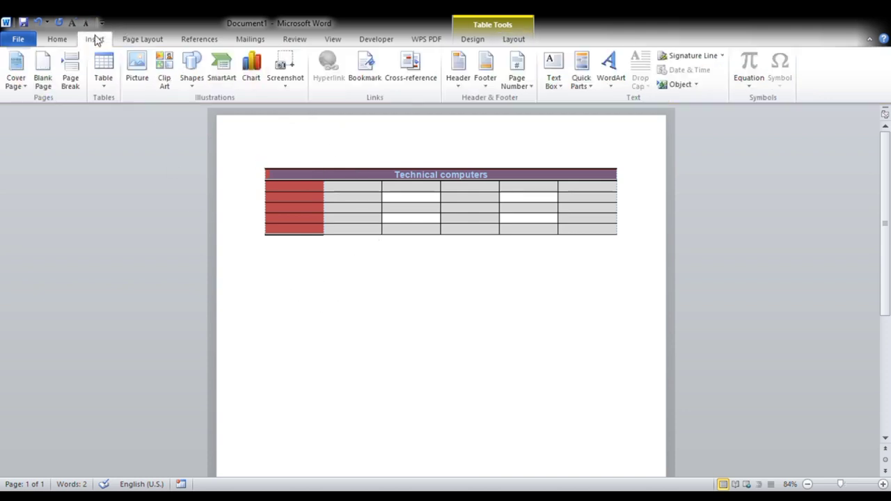
{"action": "left_click", "coordinate": [101, 79]}
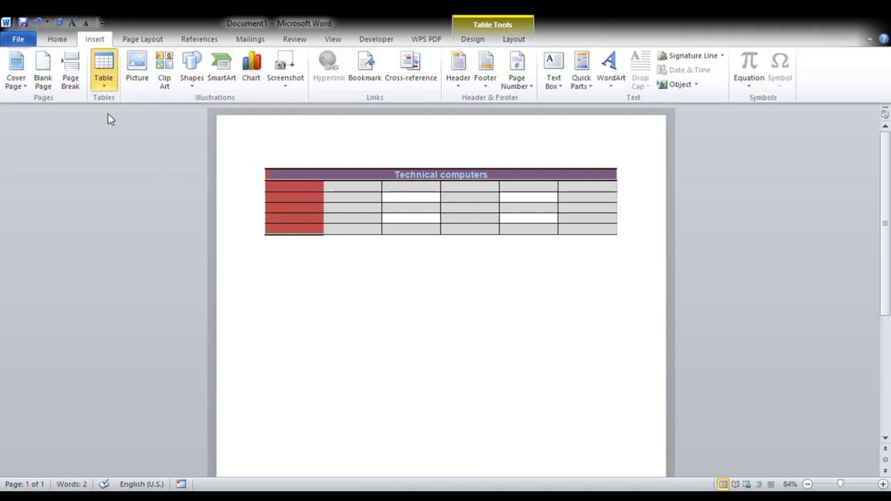
{"action": "left_click", "coordinate": [328, 325]}
{"action": "left_click", "coordinate": [103, 78]}
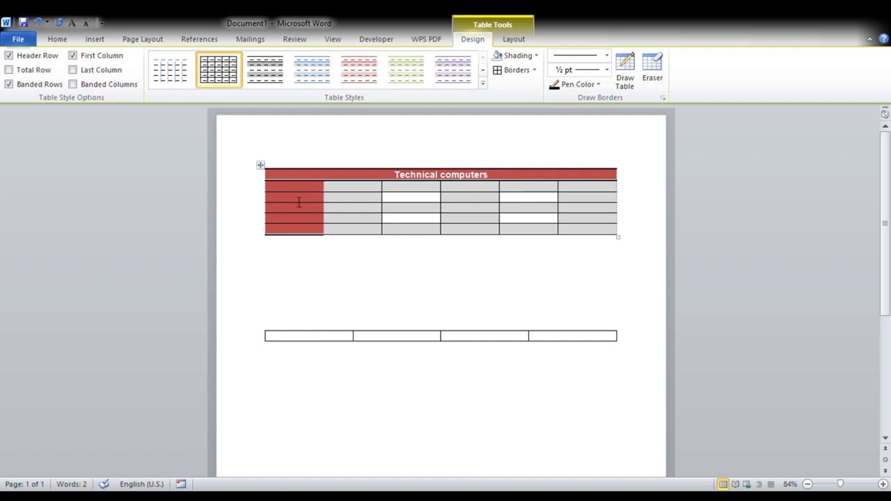
- Try splitting the new table's first cell into three columns, and undo back through the new table's insertion
{"action": "left_click", "coordinate": [512, 39]}
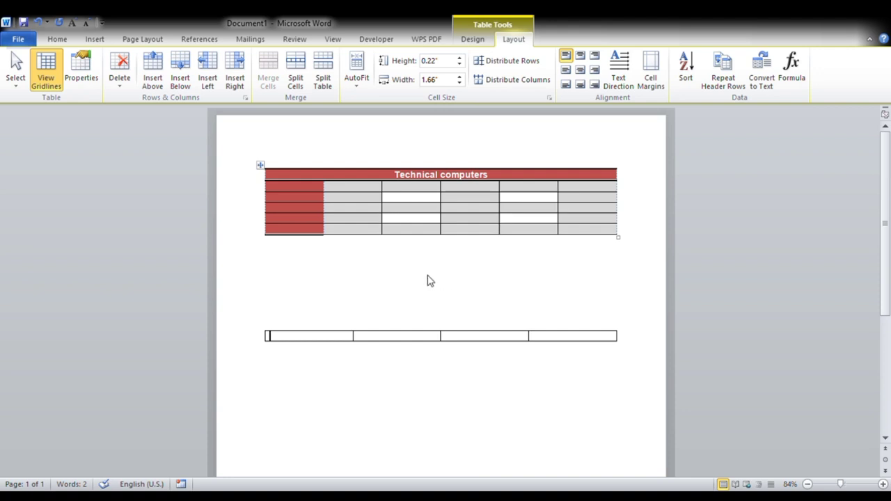
{"action": "left_click", "coordinate": [430, 287]}
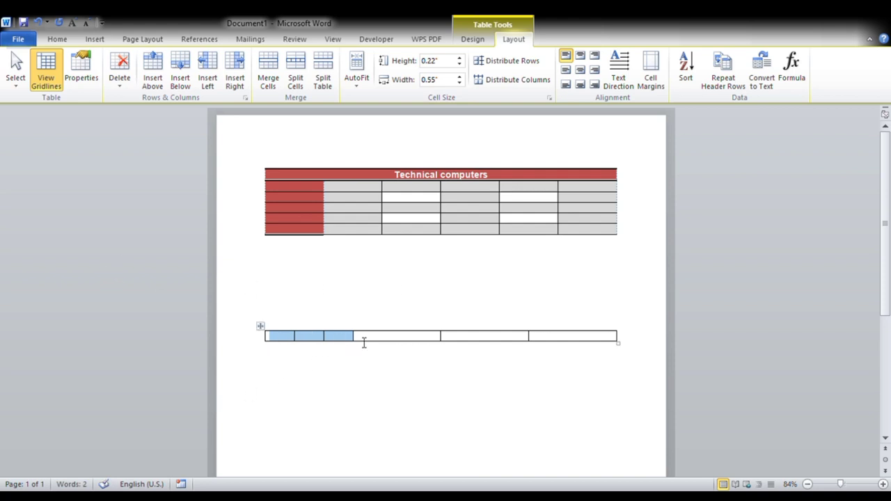
{"action": "left_click", "coordinate": [36, 20]}
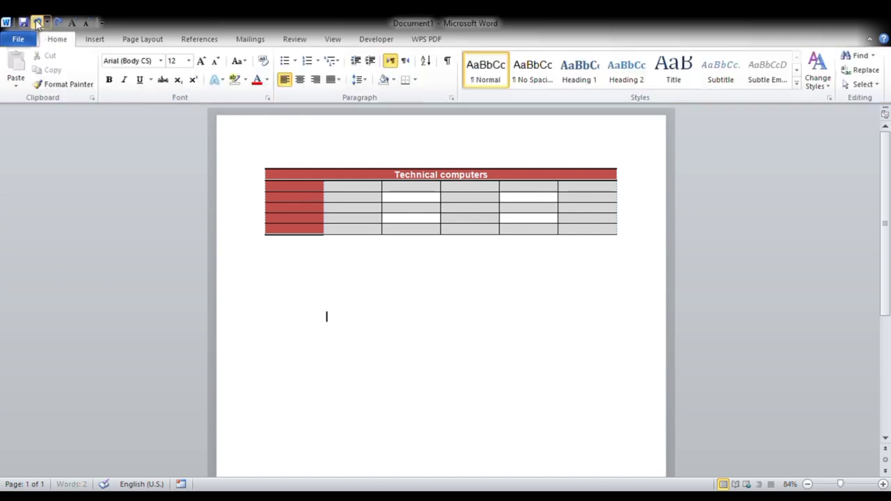
- Split the table into two directly below the merged "Technical computers" heading row
{"action": "left_click", "coordinate": [394, 194]}
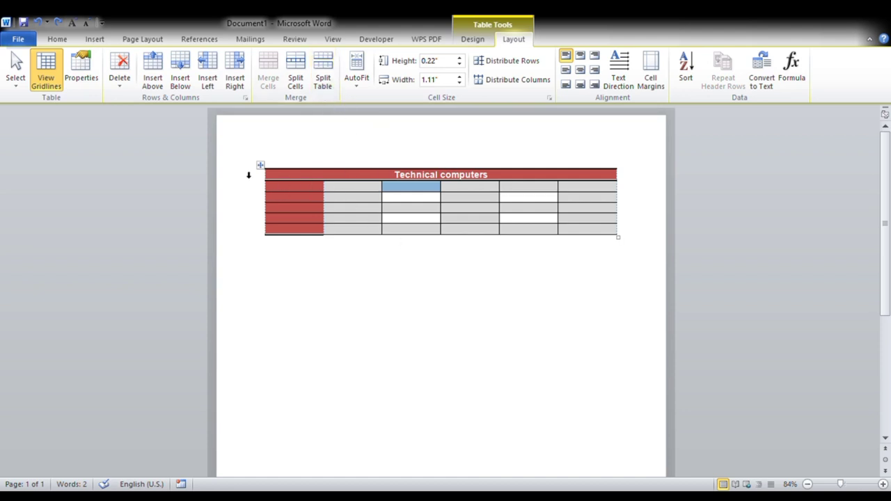
{"action": "left_click", "coordinate": [369, 190]}
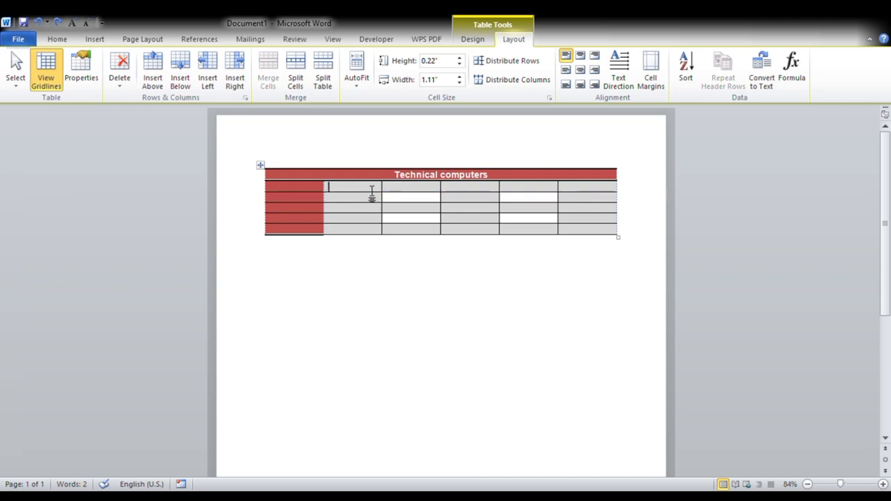
{"action": "left_click", "coordinate": [330, 89]}
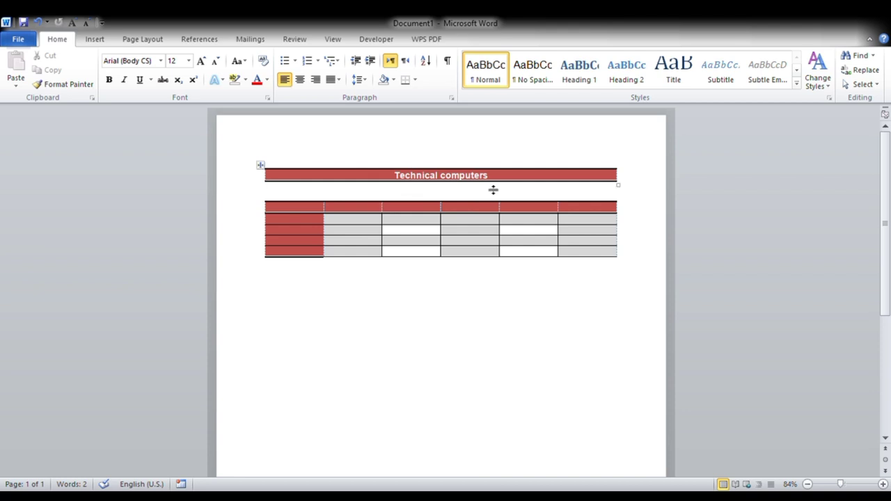
- Rejoin the two tables by removing the blank line between them, then try splitting again below the heading row and undo the split
{"action": "key", "text": "Delete"}
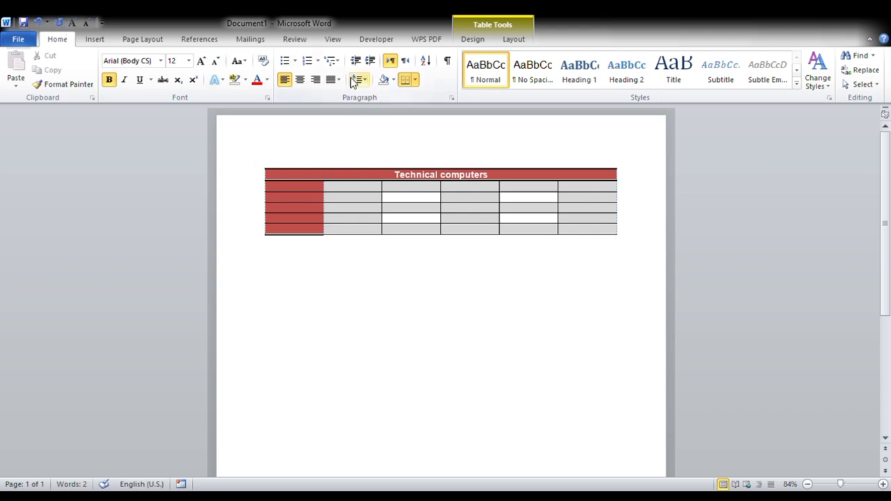
{"action": "left_click", "coordinate": [518, 46]}
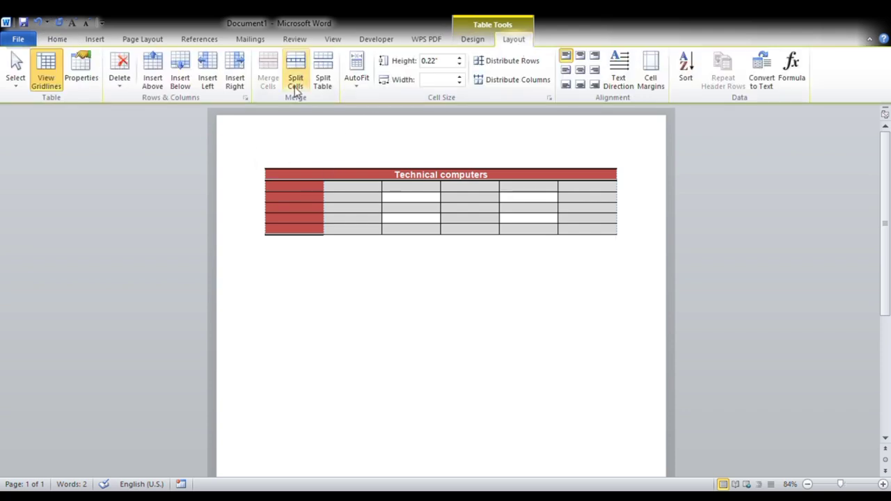
{"action": "left_click", "coordinate": [316, 82]}
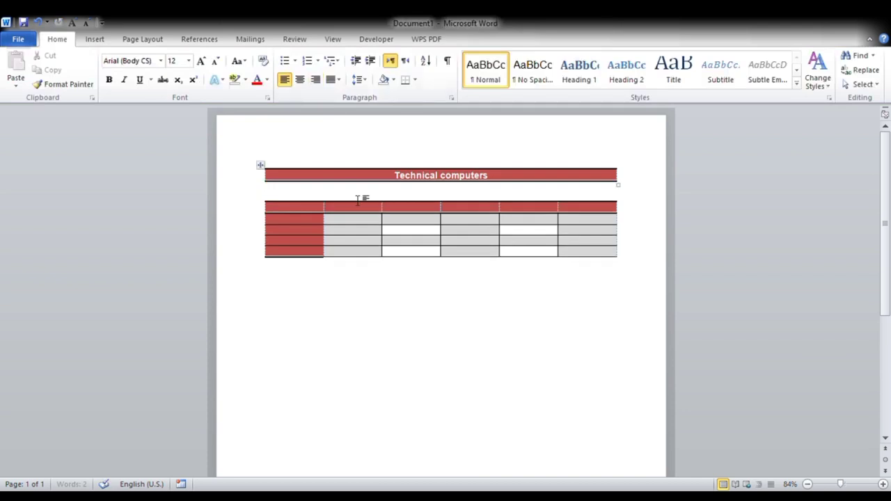
{"action": "left_click", "coordinate": [37, 23]}
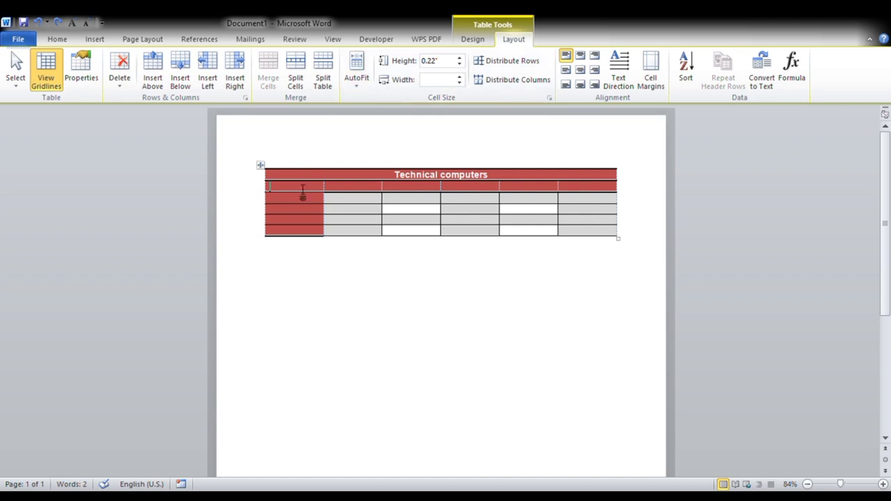
- Fill the six cells of the row below the heading with Sun, Mon, Tes, Wed, Thu and fri
{"action": "type", "text": "Sun"}
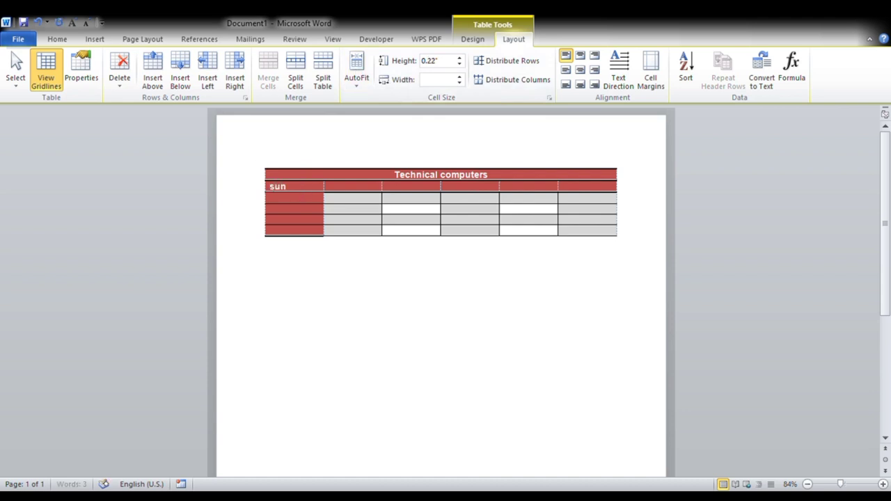
{"action": "key", "text": "Tab"}
{"action": "type", "text": "mi"}
{"action": "key", "text": "BackSpace"}
{"action": "key", "text": "BackSpace"}
{"action": "type", "text": "Mon"}
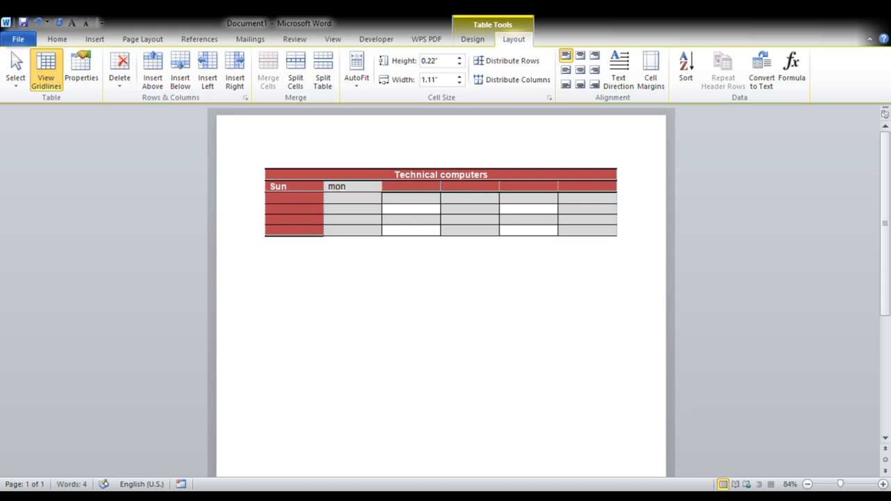
{"action": "type", "text": "Tes"}
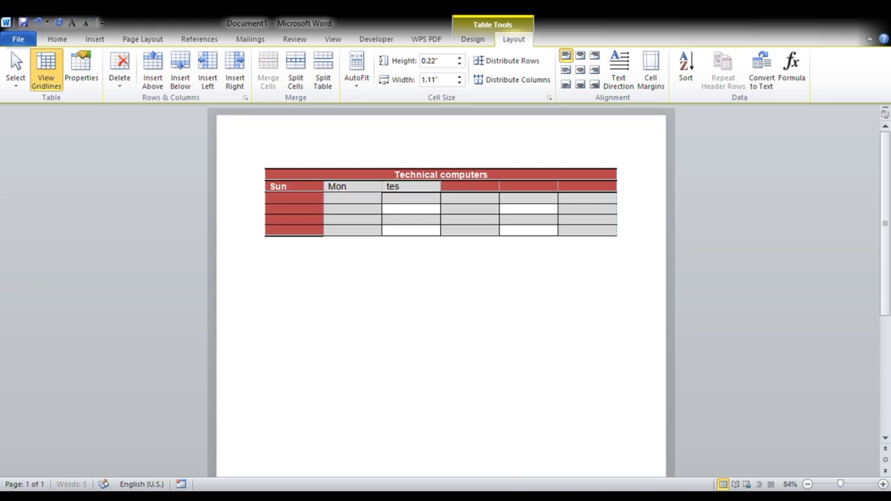
{"action": "key", "text": "Tab"}
{"action": "type", "text": "Wed"}
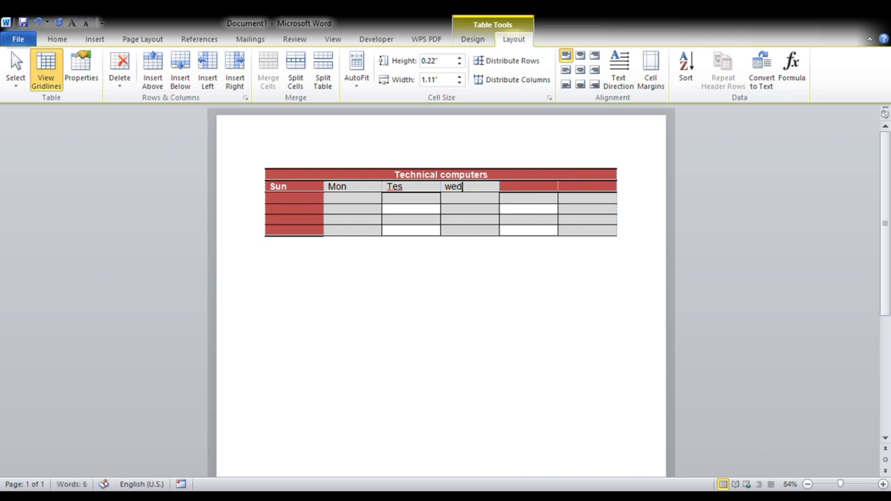
{"action": "key", "text": "Tab"}
{"action": "type", "text": "thu"}
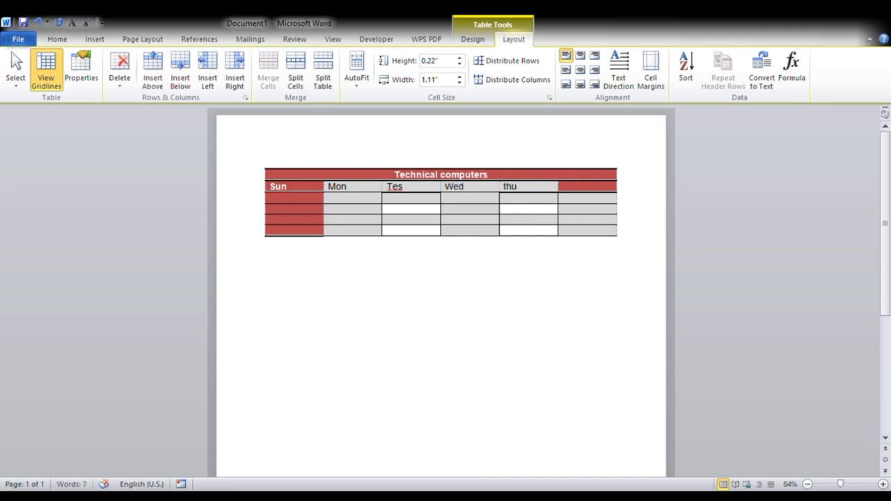
{"action": "key", "text": "Tab"}
{"action": "type", "text": "fri"}
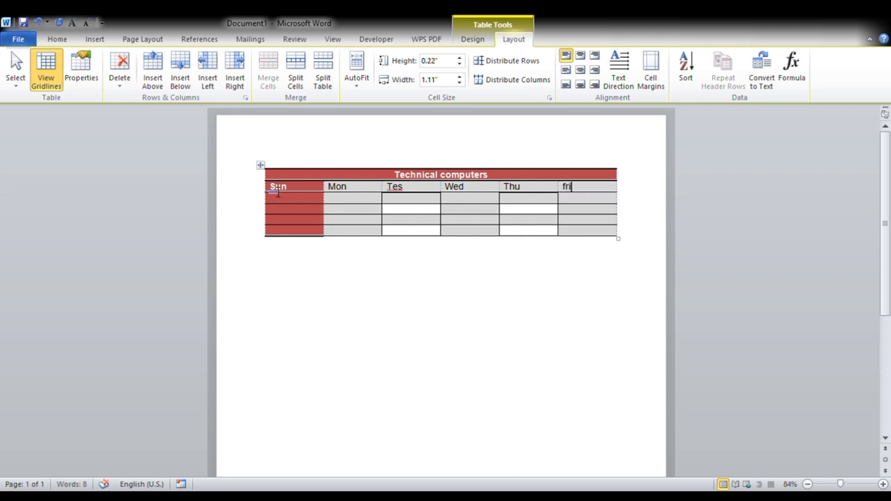
- Extend the "Wed" entry in the weekday row to "Wednesday"
{"action": "left_click_drag", "start_coordinate": [271, 186], "coordinate": [308, 190]}
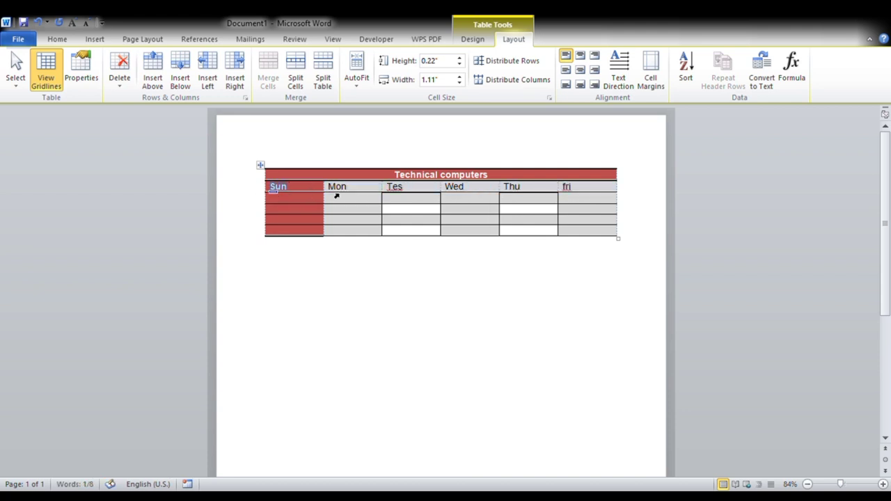
{"action": "left_click", "coordinate": [473, 195]}
{"action": "type", "text": "nesday"}
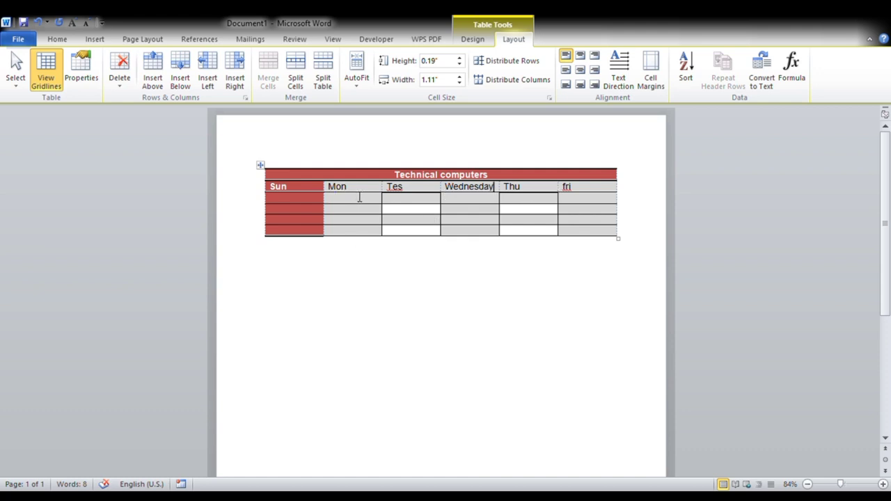
- Try fitting the table's columns to their contents with AutoFit, and undo the change
{"action": "left_click", "coordinate": [359, 82]}
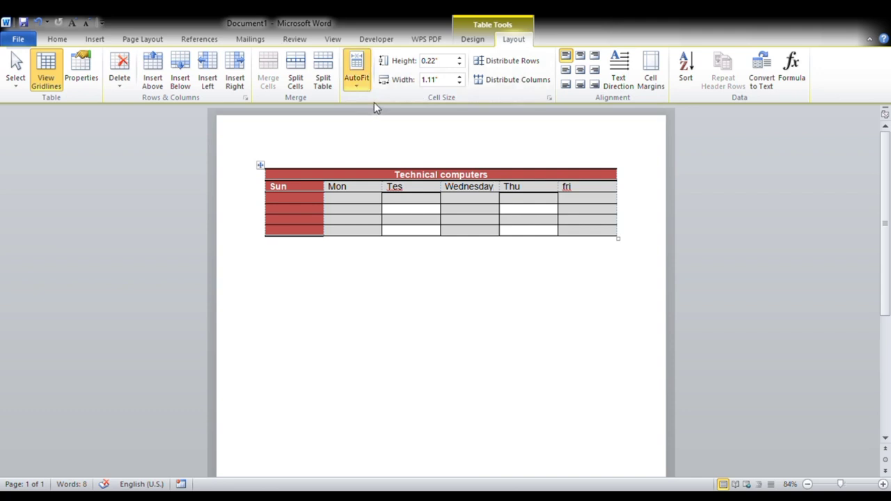
{"action": "left_click", "coordinate": [373, 102]}
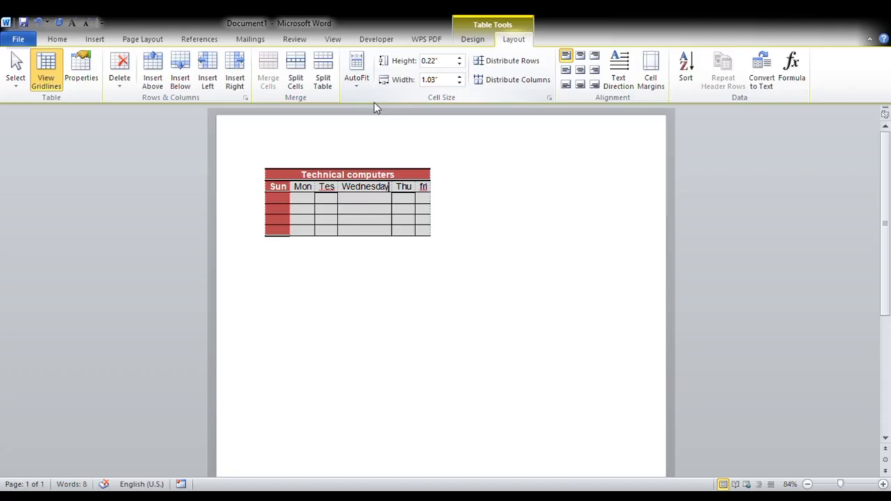
{"action": "left_click", "coordinate": [38, 22]}
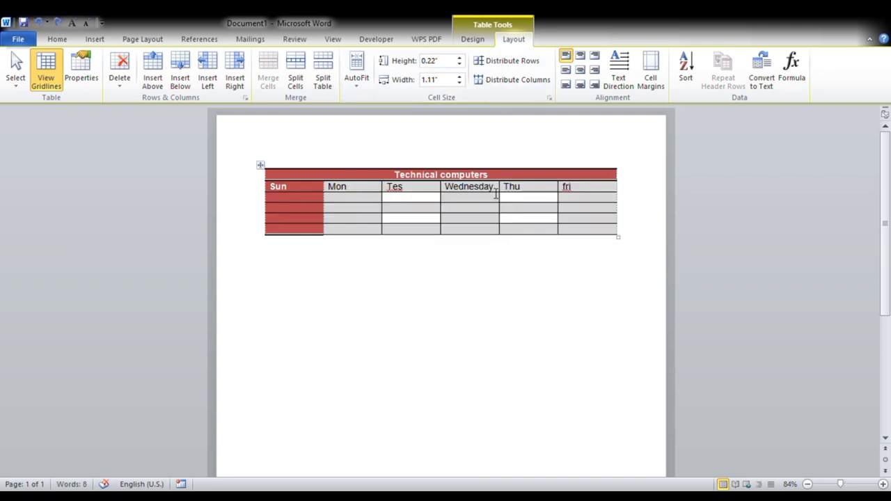
- Autofit the table to the window, and test it by adding and removing filler text after "Wednesday"
{"action": "left_click", "coordinate": [357, 82]}
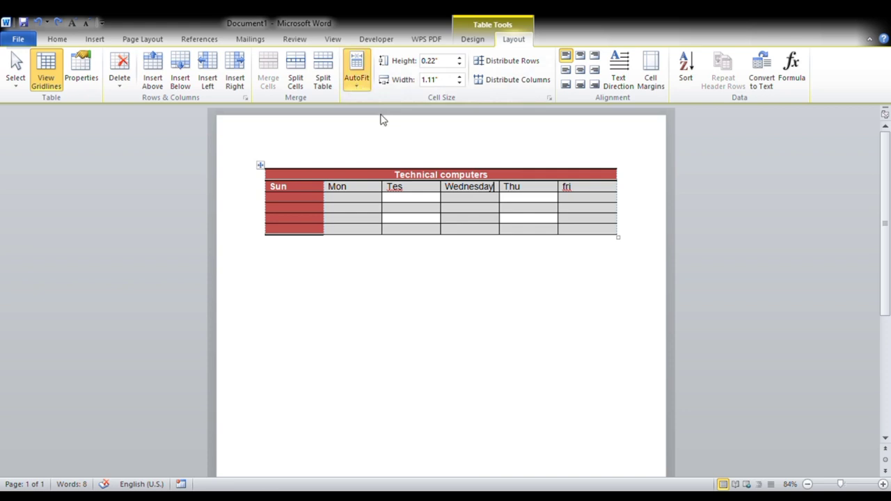
{"action": "left_click", "coordinate": [356, 70]}
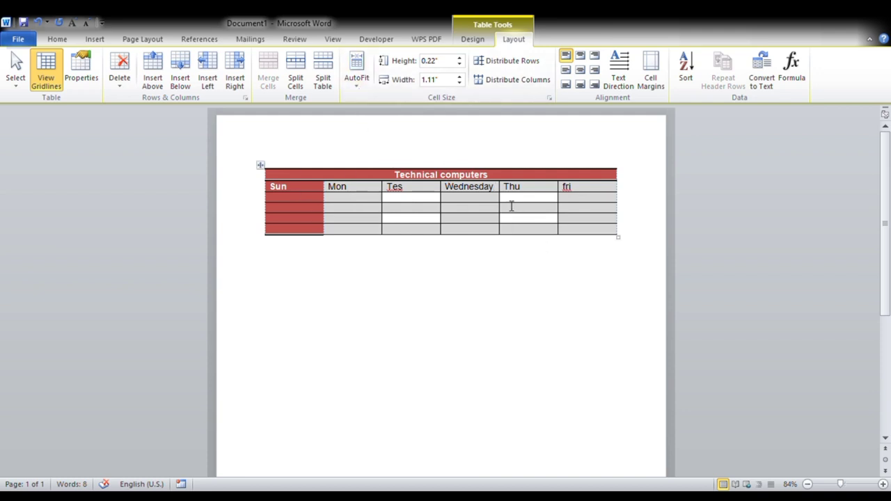
{"action": "type", "text": "gsfdwr"}
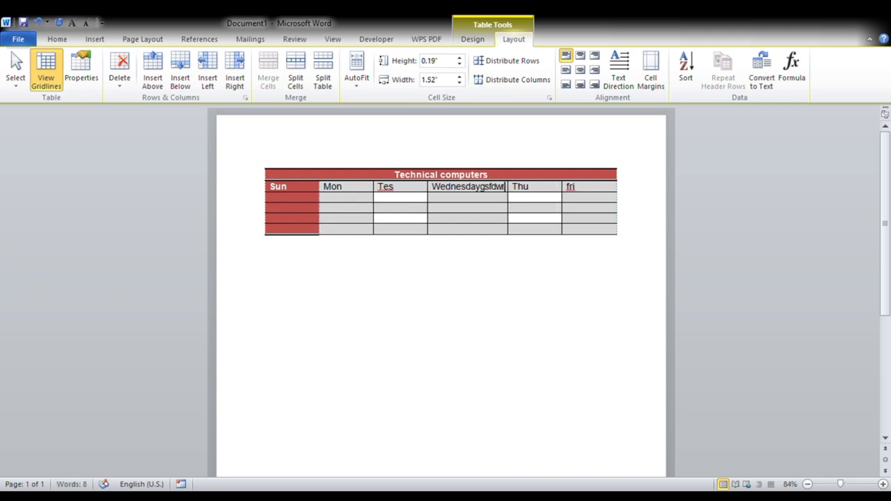
{"action": "type", "text": "gfdtsdfdutqrreiywr"}
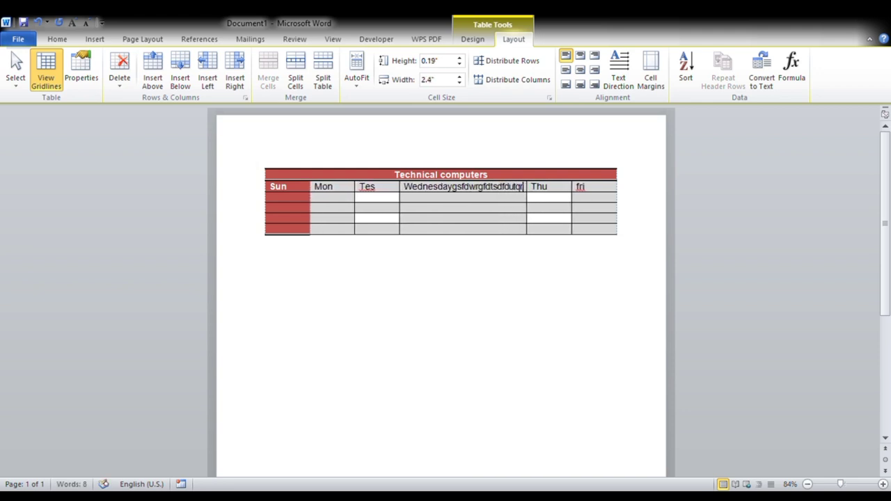
{"action": "key", "text": "BackSpace"}
{"action": "key", "text": "BackSpace"}
{"action": "key", "text": "BackSpace"}
{"action": "key", "text": "BackSpace"}
{"action": "key", "text": "BackSpace"}
{"action": "key", "text": "BackSpace"}
{"action": "key", "text": "BackSpace"}
{"action": "key", "text": "BackSpace"}
{"action": "key", "text": "BackSpace"}
{"action": "key", "text": "BackSpace"}
{"action": "key", "text": "BackSpace"}
{"action": "key", "text": "BackSpace"}
{"action": "key", "text": "BackSpace"}
{"action": "key", "text": "BackSpace"}
{"action": "key", "text": "BackSpace"}
{"action": "key", "text": "BackSpace"}
{"action": "key", "text": "BackSpace"}
{"action": "key", "text": "BackSpace"}
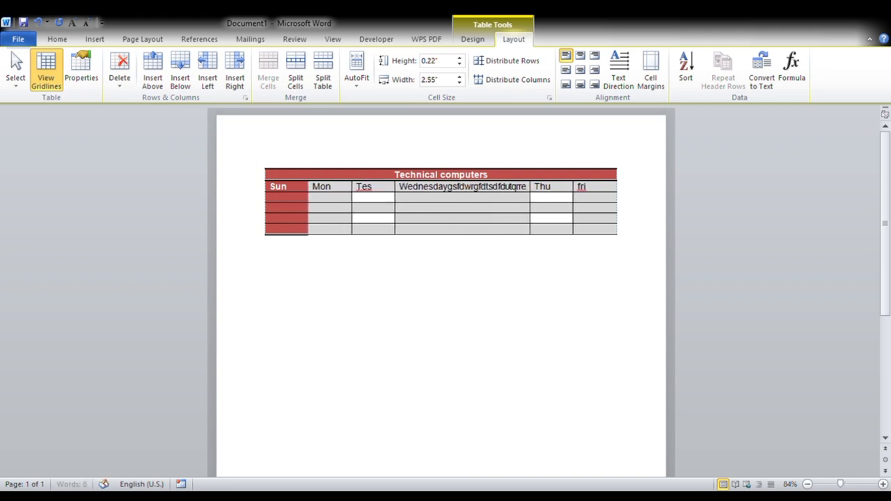
{"action": "key", "text": "BackSpace"}
{"action": "key", "text": "BackSpace"}
{"action": "key", "text": "BackSpace"}
{"action": "key", "text": "BackSpace"}
{"action": "key", "text": "BackSpace"}
{"action": "key", "text": "BackSpace"}
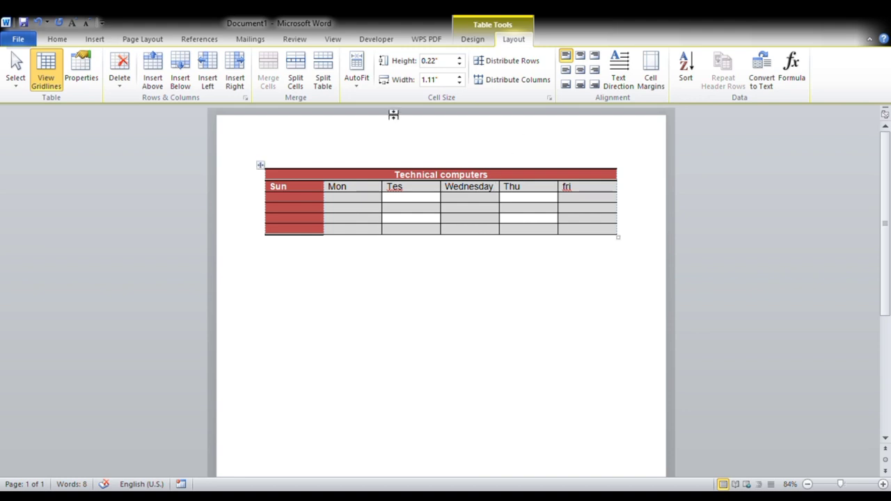
- Set the table to fixed column width, and test it by adding and removing filler text after "Wednesday"
{"action": "left_click", "coordinate": [355, 87]}
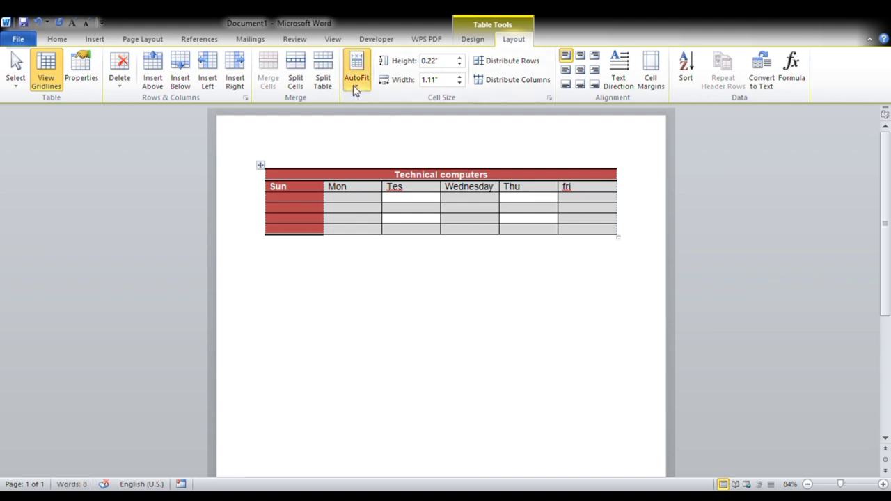
{"action": "left_click", "coordinate": [421, 129]}
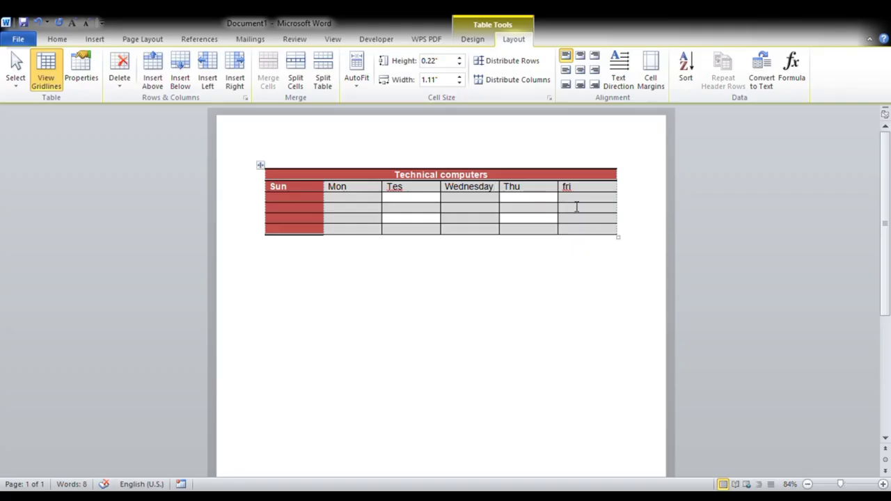
{"action": "type", "text": "asgdjfe"}
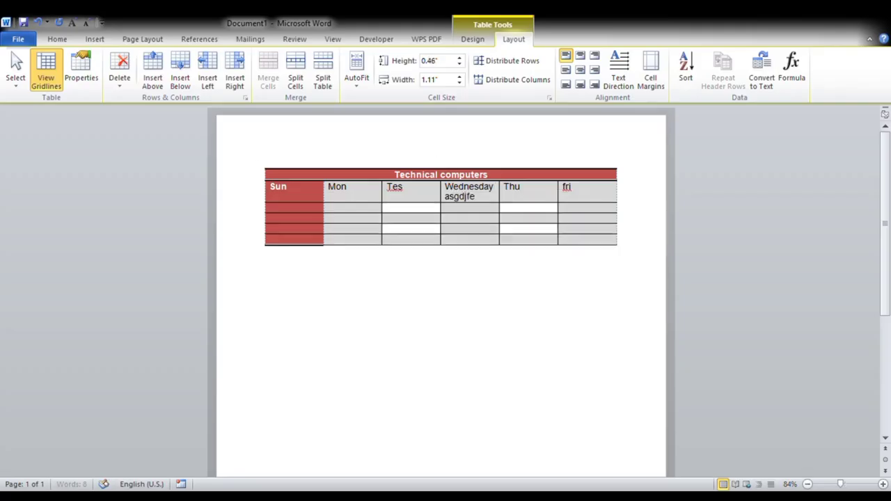
{"action": "type", "text": "iyrliqyrfsid"}
{"action": "key", "text": "BackSpace"}
{"action": "key", "text": "BackSpace"}
{"action": "key", "text": "BackSpace"}
{"action": "key", "text": "BackSpace"}
{"action": "key", "text": "BackSpace"}
{"action": "key", "text": "BackSpace"}
{"action": "key", "text": "BackSpace"}
{"action": "key", "text": "BackSpace"}
{"action": "key", "text": "BackSpace"}
{"action": "key", "text": "BackSpace"}
{"action": "key", "text": "BackSpace"}
{"action": "key", "text": "BackSpace"}
{"action": "key", "text": "BackSpace"}
{"action": "key", "text": "BackSpace"}
{"action": "key", "text": "BackSpace"}
{"action": "key", "text": "BackSpace"}
{"action": "key", "text": "BackSpace"}
{"action": "key", "text": "BackSpace"}
{"action": "key", "text": "BackSpace"}
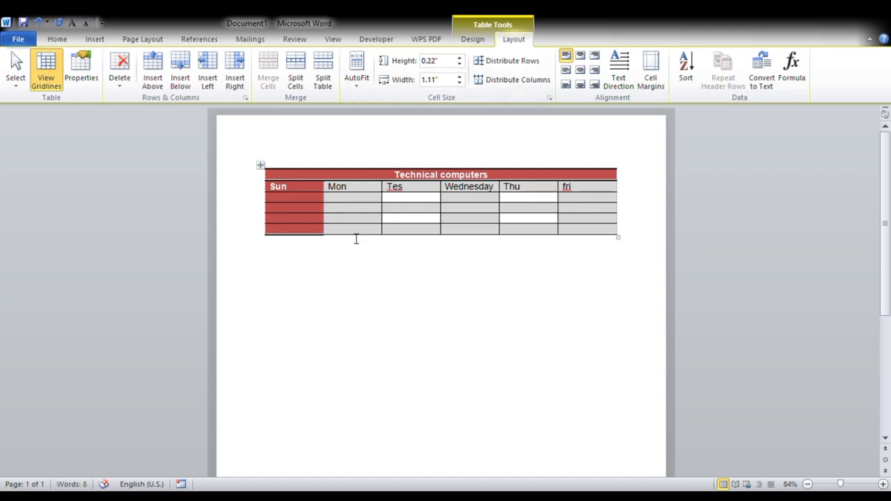
- Select the whole table and increase the height of all its rows to 0.6"
{"action": "left_click", "coordinate": [260, 165]}
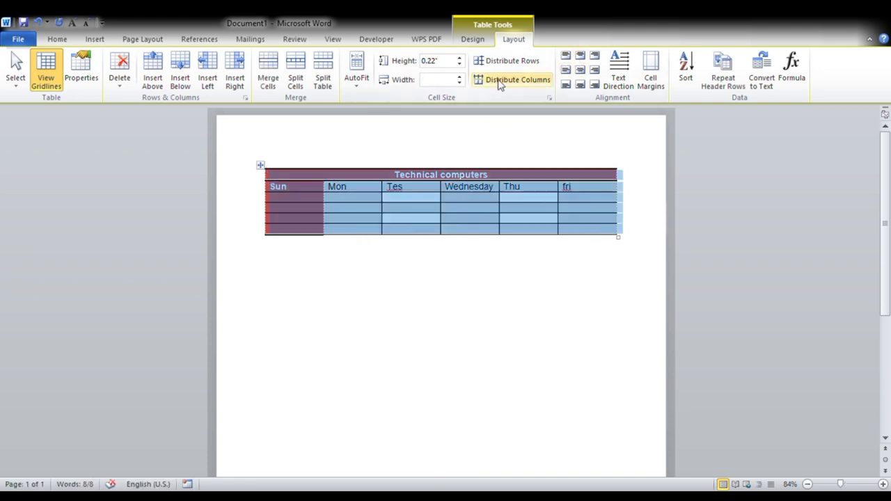
{"action": "left_click", "coordinate": [459, 58]}
{"action": "left_click", "coordinate": [459, 58]}
{"action": "left_click", "coordinate": [460, 59]}
{"action": "left_click", "coordinate": [459, 59]}
- Try narrowing all the table's cells to a width of 0.16", and undo back through the last row-height increase
{"action": "left_click", "coordinate": [459, 81]}
{"action": "left_click", "coordinate": [459, 81]}
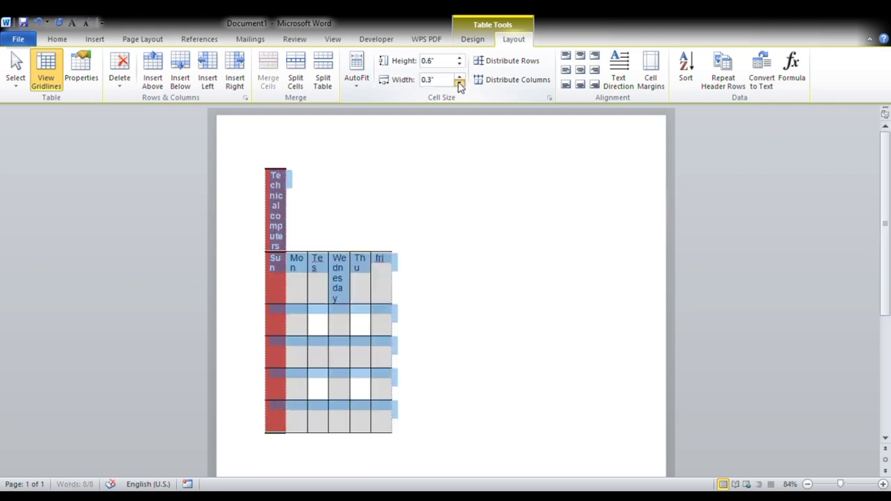
{"action": "left_click", "coordinate": [459, 84]}
{"action": "left_click", "coordinate": [459, 85]}
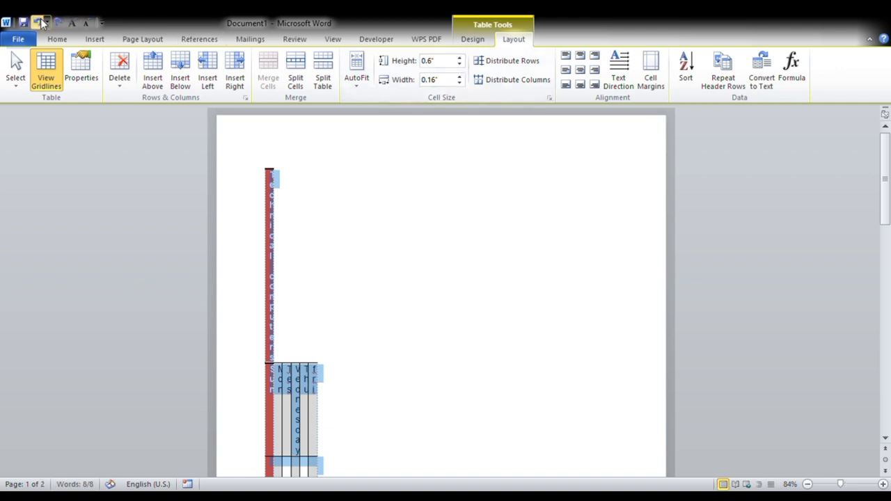
{"action": "left_click", "coordinate": [41, 18]}
{"action": "left_click", "coordinate": [40, 18]}
{"action": "left_click", "coordinate": [41, 18]}
{"action": "left_click", "coordinate": [40, 18]}
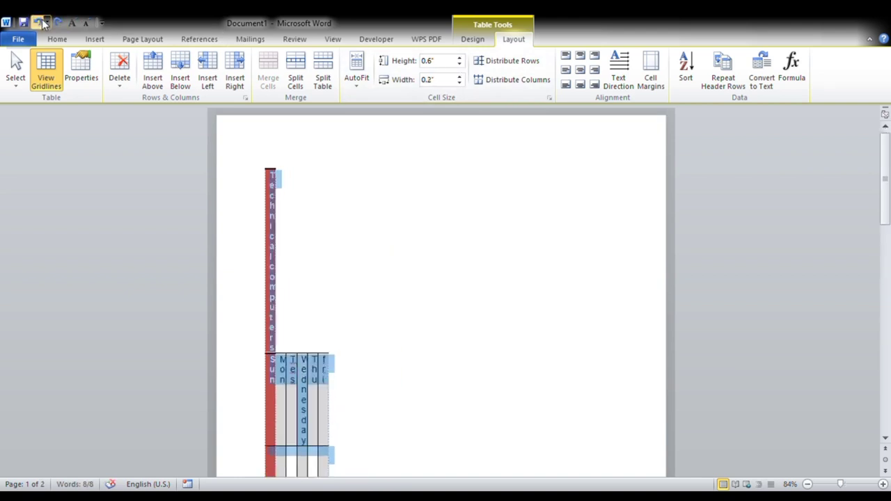
{"action": "left_click", "coordinate": [40, 18]}
{"action": "left_click", "coordinate": [40, 18]}
{"action": "left_click", "coordinate": [40, 18]}
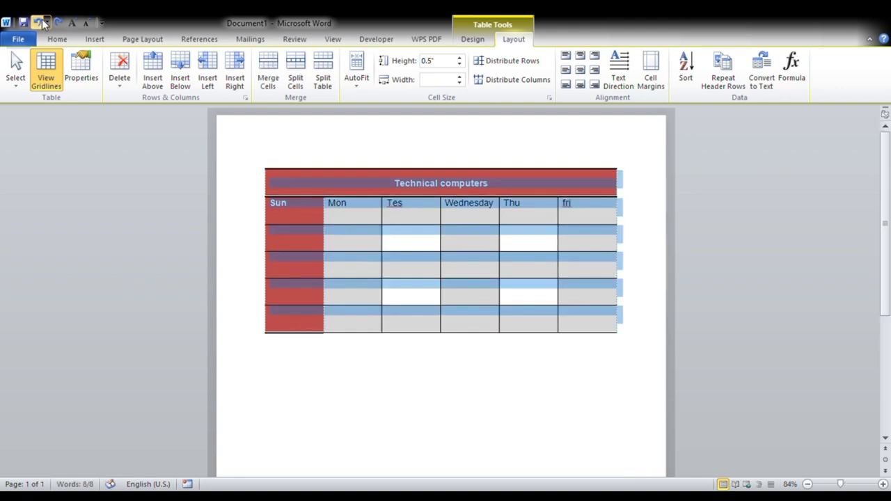
{"action": "left_click", "coordinate": [430, 243]}
{"action": "left_click", "coordinate": [618, 194]}
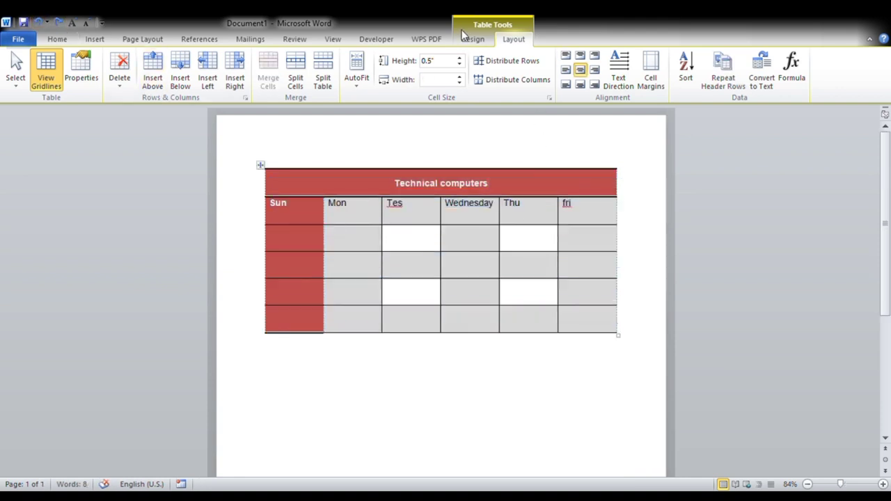
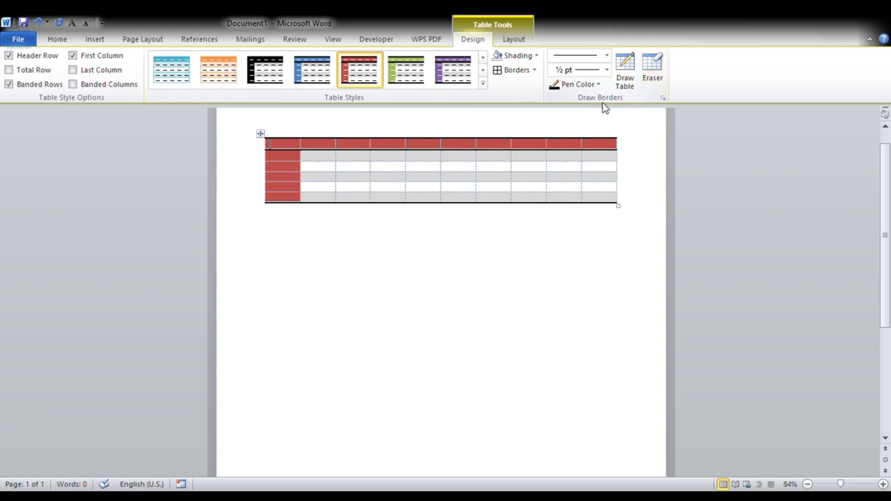
- Select the document's entire content and delete the empty ten-column table
{"action": "left_click", "coordinate": [527, 42]}
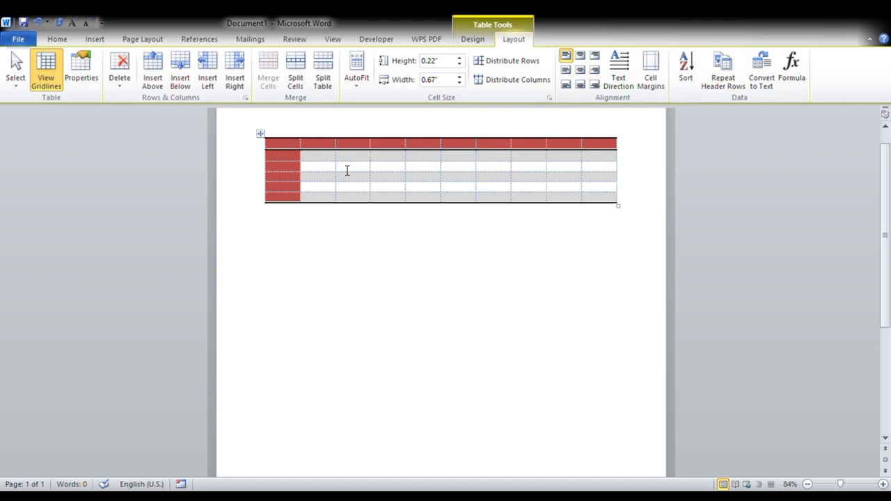
{"action": "left_click", "coordinate": [398, 164]}
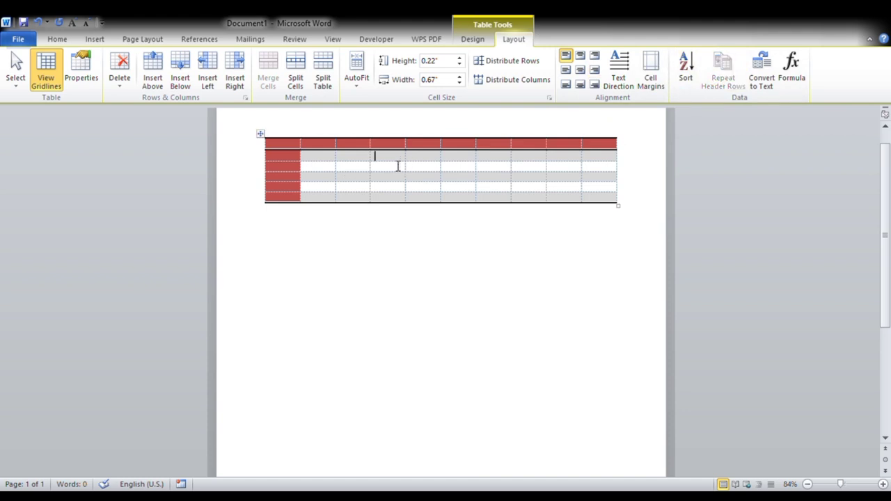
{"action": "key", "text": "ctrl+a"}
{"action": "key", "text": "Delete"}
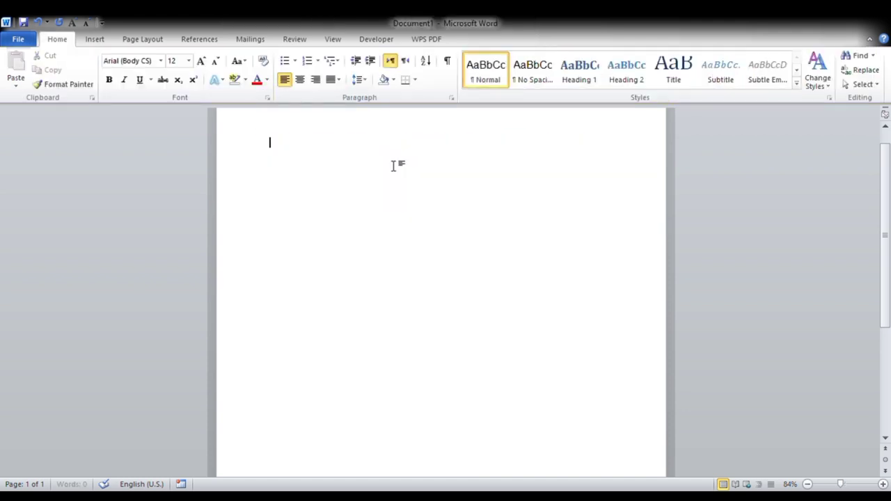
- Insert a five-column table with enough rows to span three pages
{"action": "left_click", "coordinate": [99, 39]}
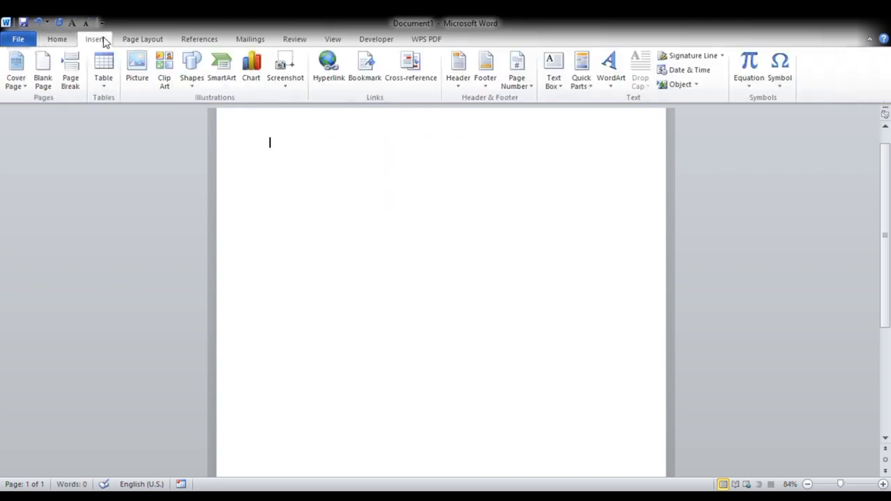
{"action": "left_click", "coordinate": [105, 76]}
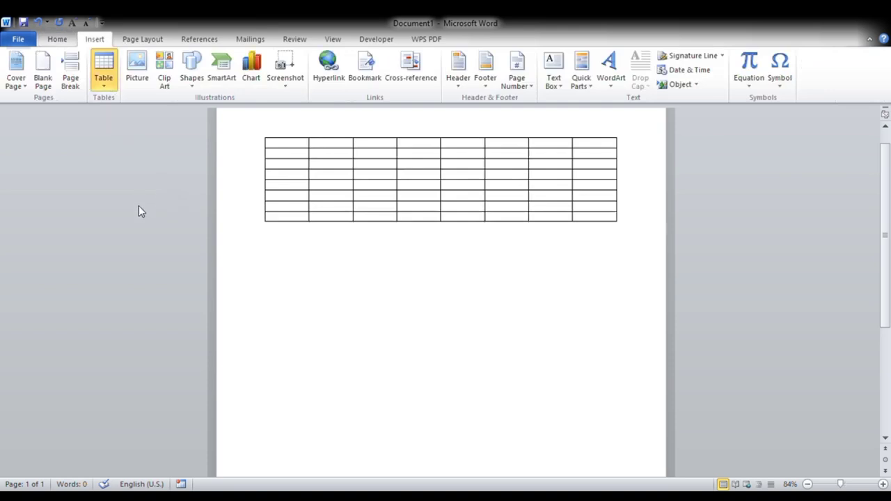
{"action": "key", "text": "Escape"}
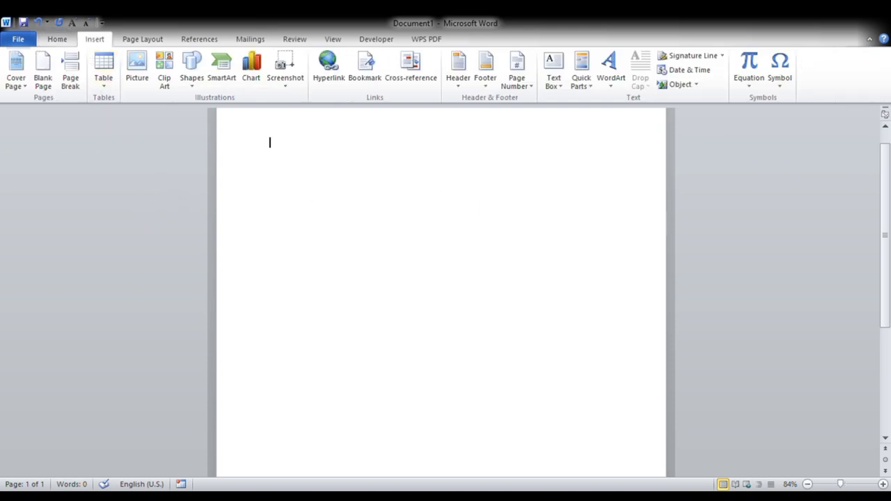
{"action": "left_click", "coordinate": [435, 315]}
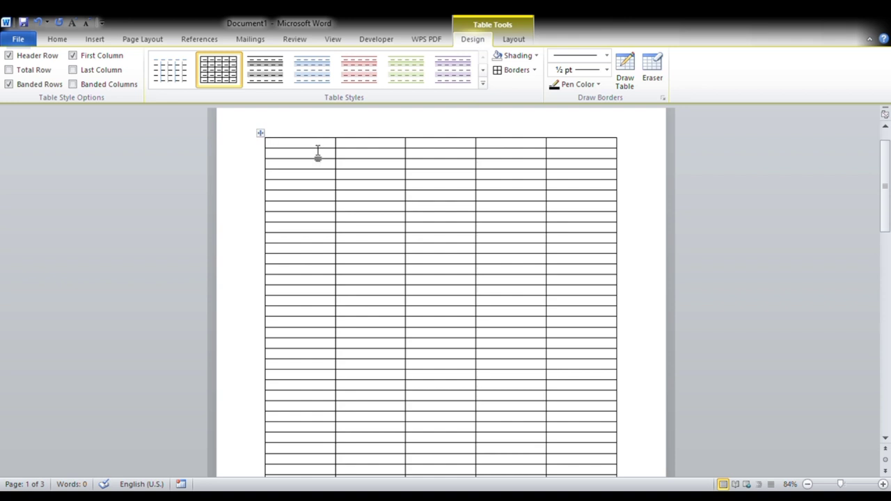
- Fill the table's first row with the headings Name, Roll no, Subject, Class and Room no
{"action": "type", "text": "name"}
{"action": "key", "text": "Tab"}
{"action": "type", "text": "roll no"}
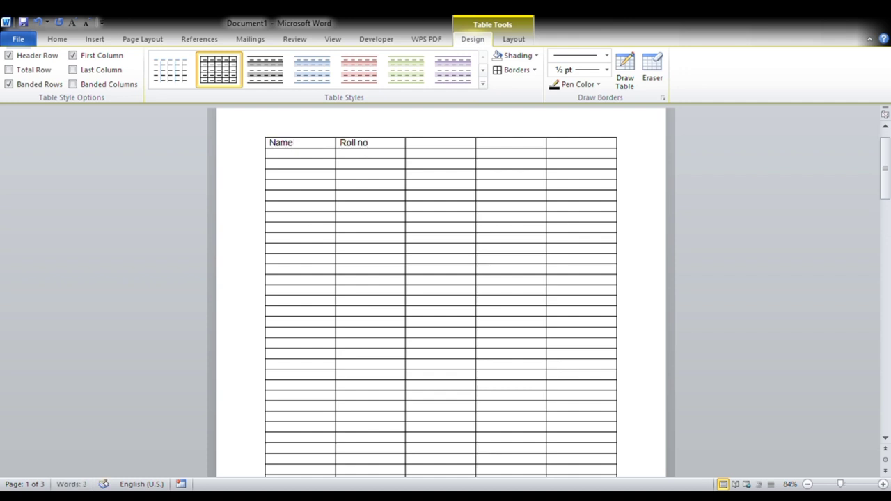
{"action": "key", "text": "Tab"}
{"action": "type", "text": "suject"}
{"action": "key", "text": "Tab"}
{"action": "type", "text": "s"}
{"action": "key", "text": "BackSpace"}
{"action": "type", "text": "cla"}
{"action": "type", "text": "ss"}
{"action": "key", "text": "Tab"}
{"action": "type", "text": "room no"}
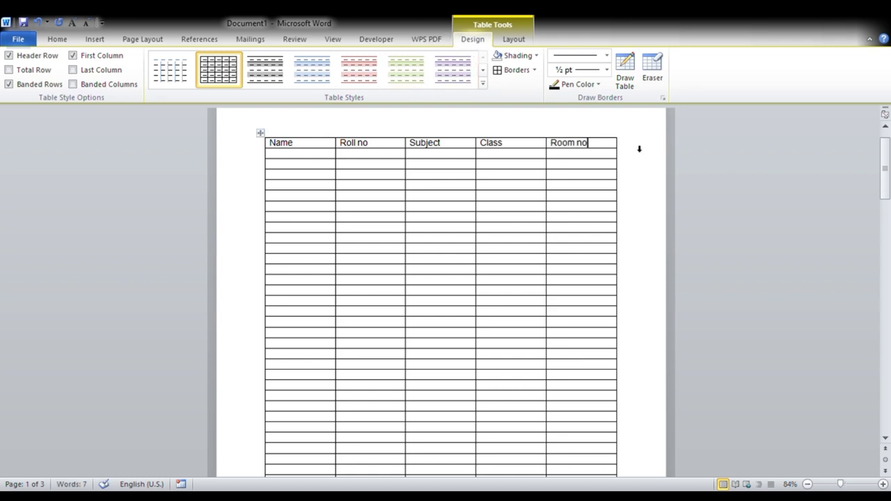
- Set the heading row to repeat as a header row on every page, and look through the pages to check it
{"action": "left_click_drag", "start_coordinate": [610, 151], "coordinate": [262, 160]}
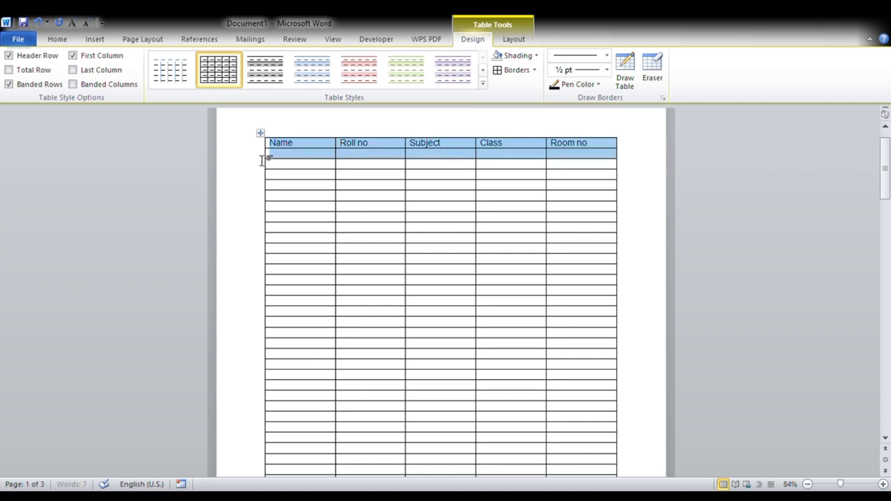
{"action": "left_click", "coordinate": [268, 155]}
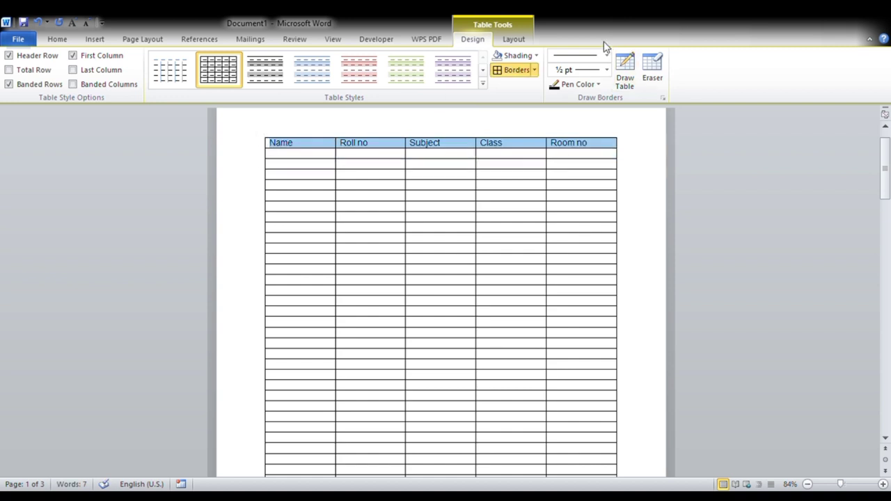
{"action": "left_click", "coordinate": [512, 38]}
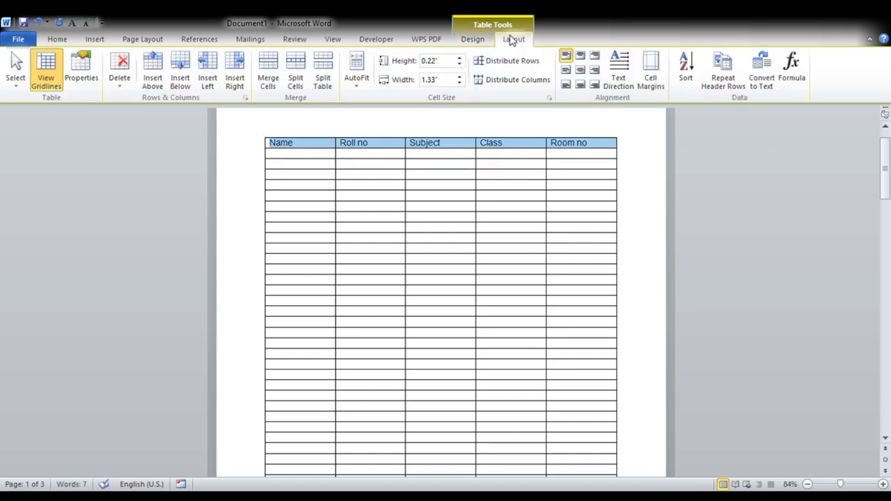
{"action": "left_click", "coordinate": [713, 84]}
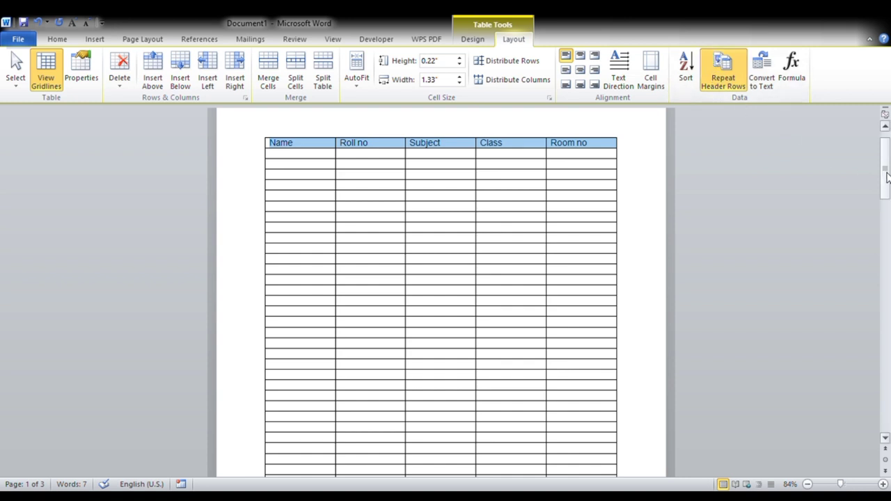
{"action": "left_click_drag", "start_coordinate": [887, 178], "coordinate": [862, 143]}
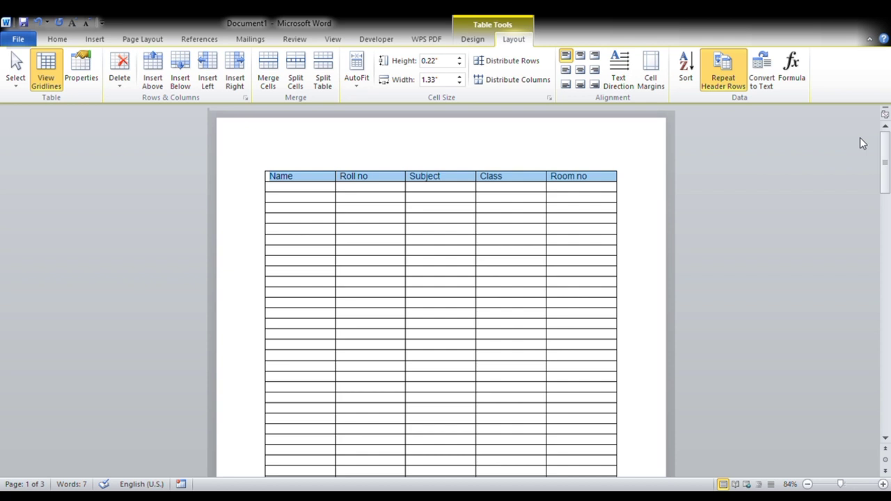
{"action": "left_click", "coordinate": [605, 183]}
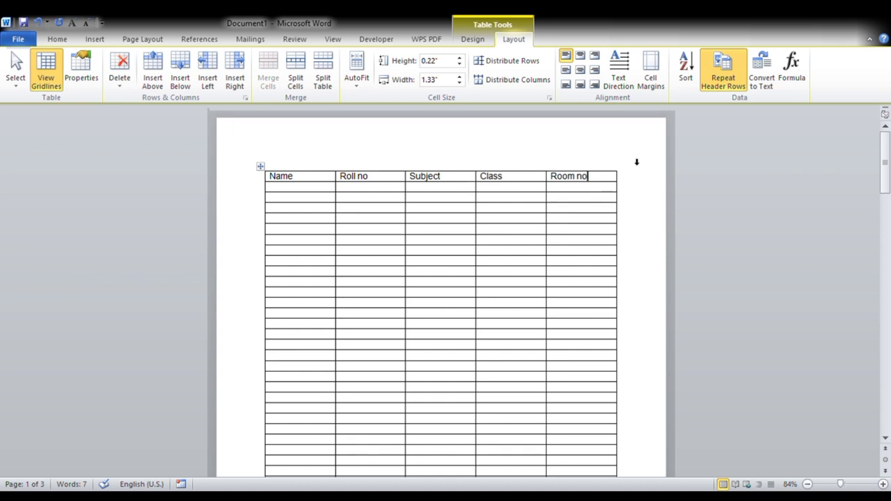
- Select the whole table and convert it to plain text
{"action": "left_click", "coordinate": [262, 169]}
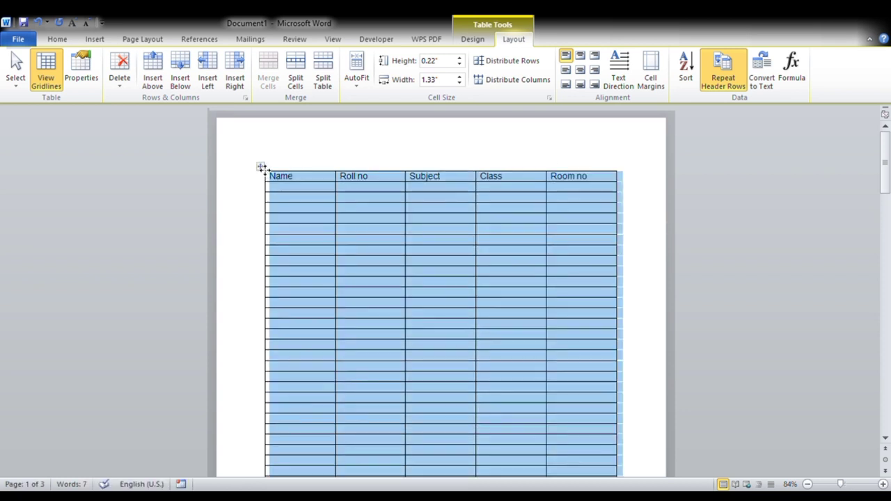
{"action": "left_click", "coordinate": [768, 61]}
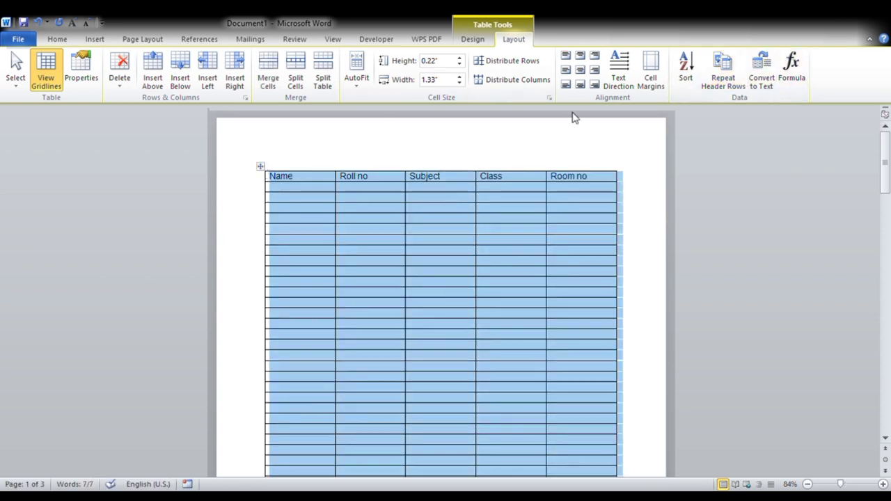
{"action": "left_click", "coordinate": [449, 298]}
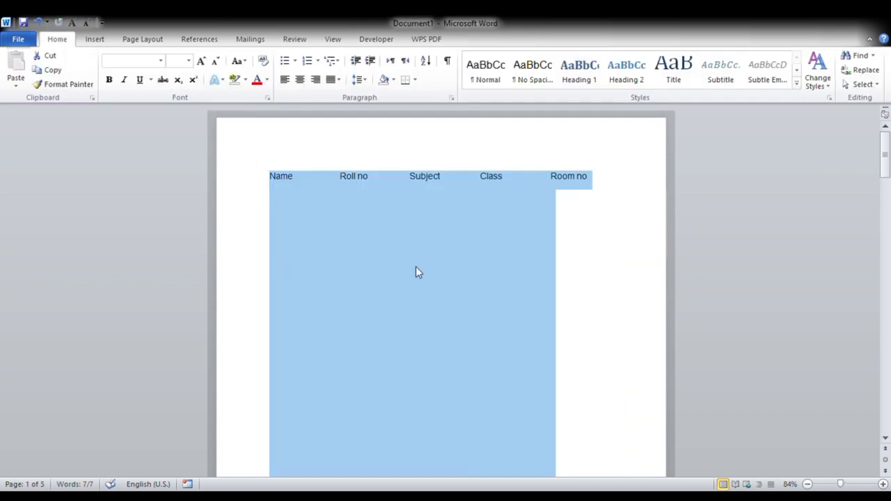
{"action": "left_click", "coordinate": [615, 306]}
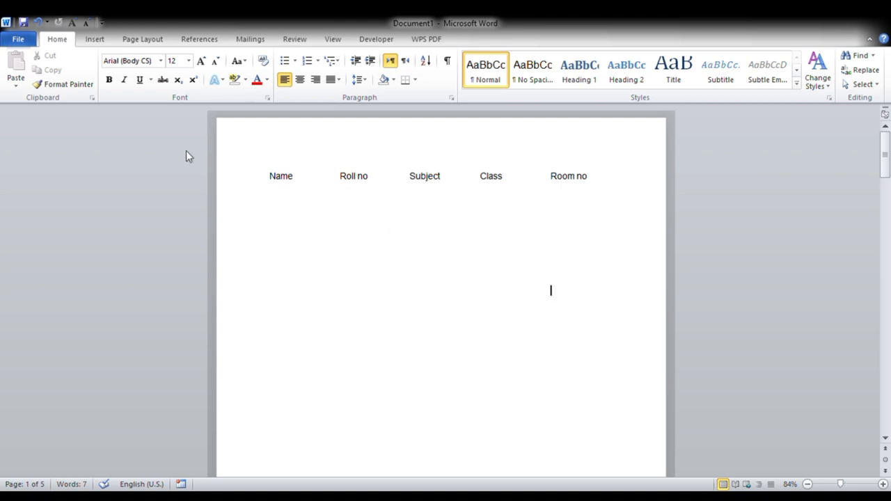
- Insert a table of three columns and three rows below the converted heading text
{"action": "left_click", "coordinate": [96, 39]}
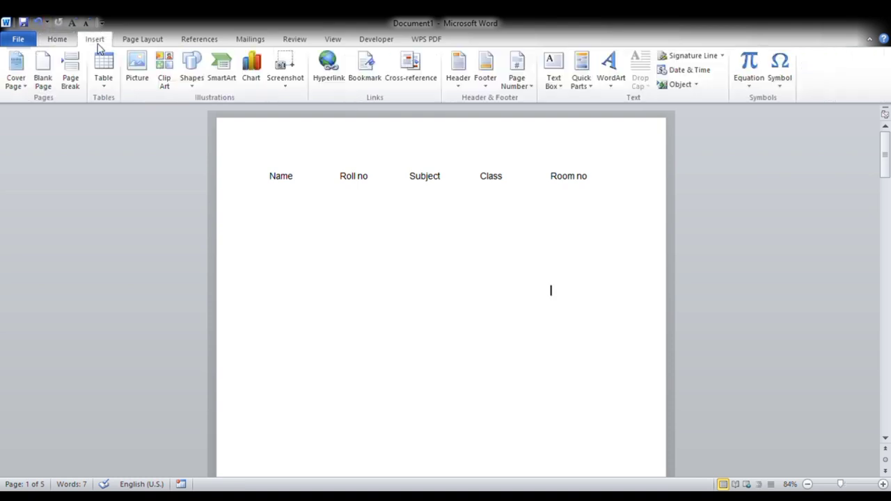
{"action": "left_click", "coordinate": [101, 78]}
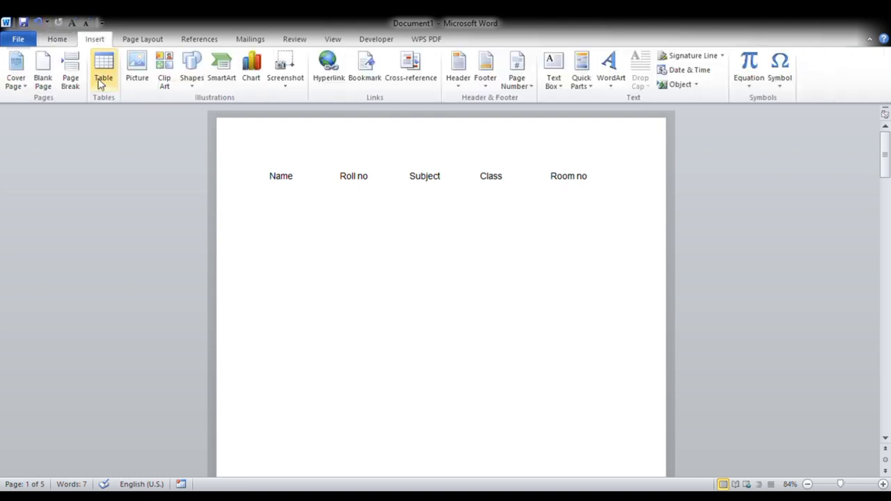
{"action": "left_click", "coordinate": [128, 143]}
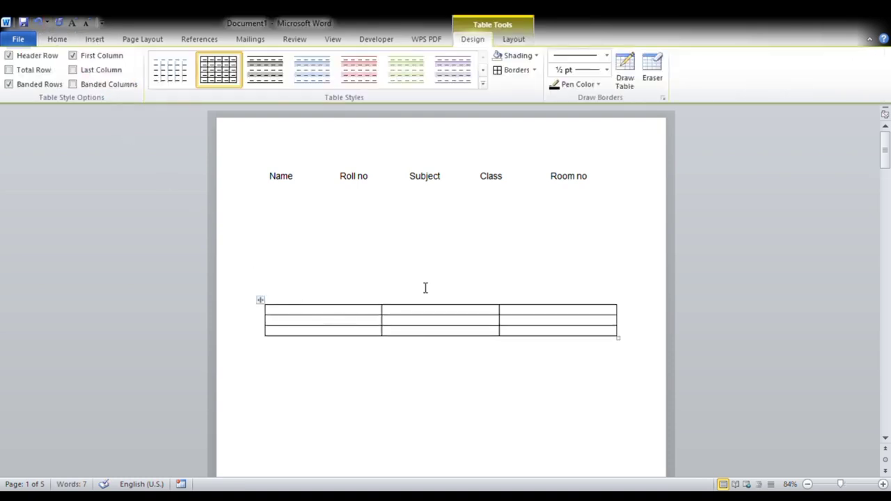
- Enter 400, 500 and 100 down the first column of the three-column table
{"action": "type", "text": "400"}
{"action": "key", "text": "Return"}
{"action": "key", "text": "BackSpace"}
{"action": "key", "text": "Down"}
{"action": "key", "text": "Left"}
{"action": "type", "text": "500"}
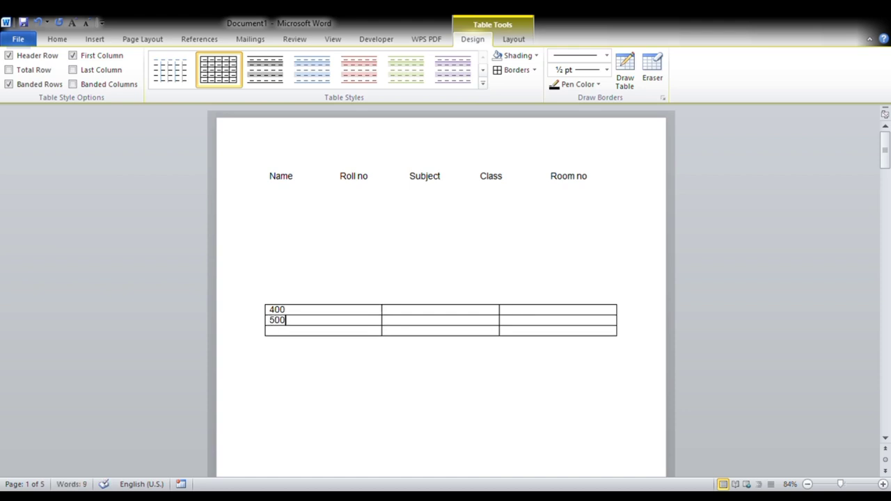
{"action": "key", "text": "Down"}
{"action": "type", "text": "100"}
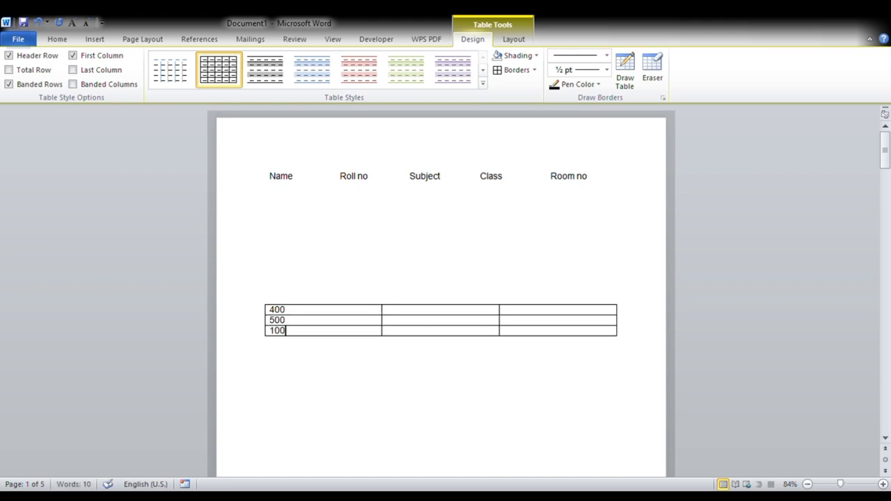
- Insert a row below the one containing 100 and enter the column total, 1000, in its first cell
{"action": "left_click", "coordinate": [521, 42]}
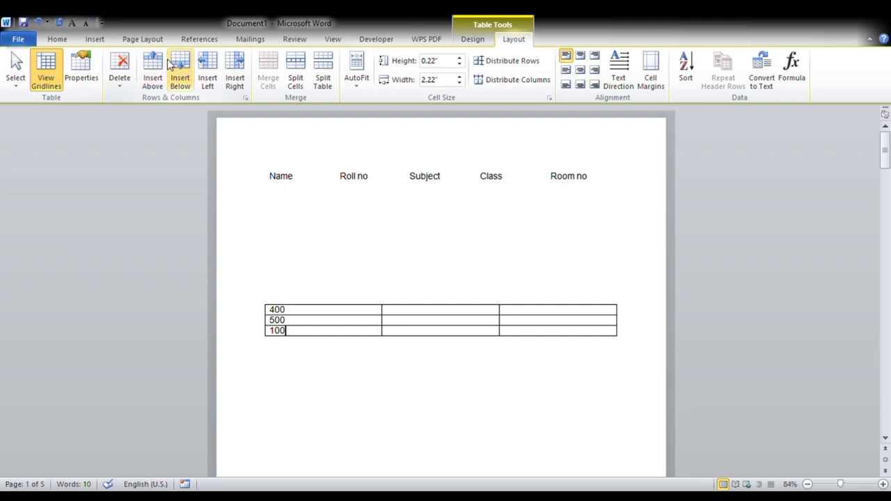
{"action": "left_click", "coordinate": [179, 78]}
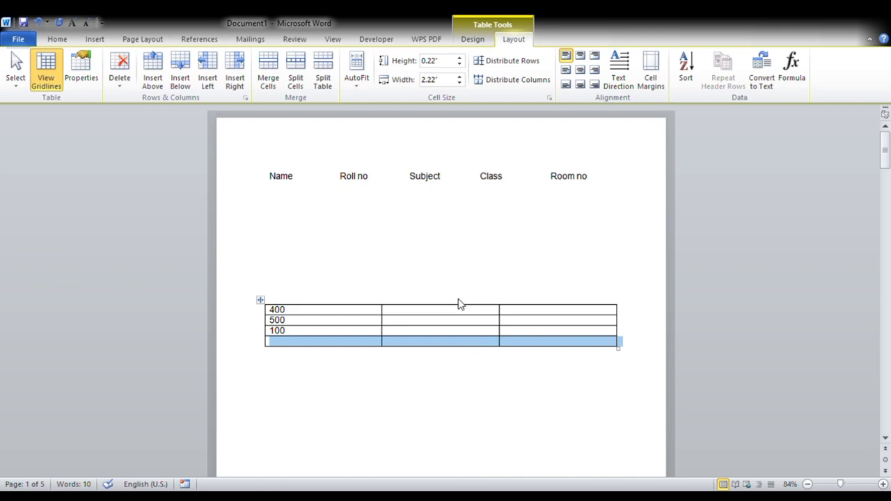
{"action": "type", "text": "1000"}
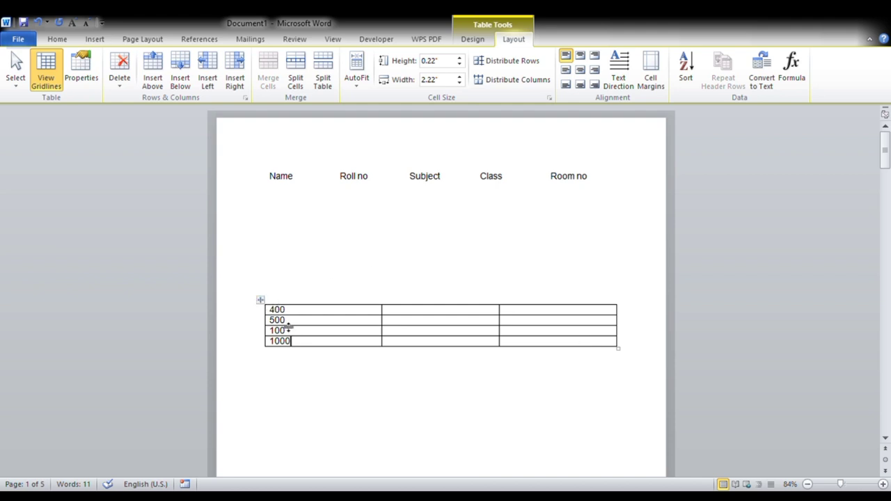
- Delete the table of numbers and the line of converted heading text above it
{"action": "left_click", "coordinate": [268, 307]}
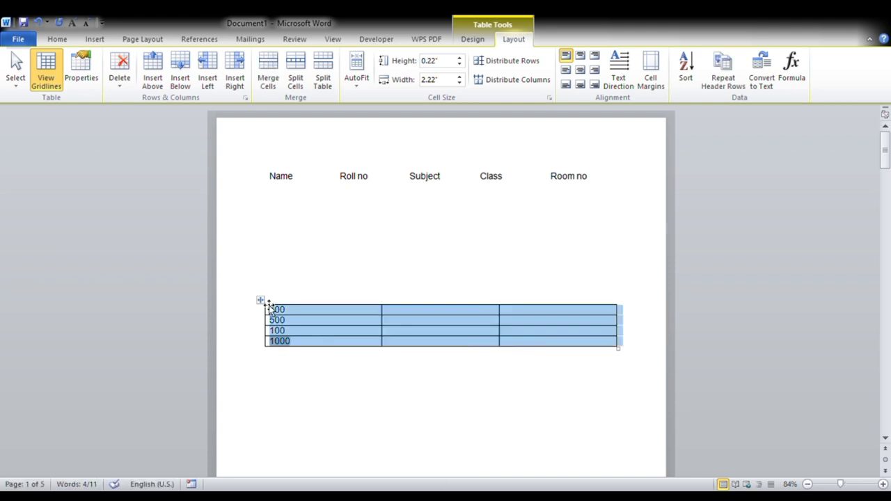
{"action": "key", "text": "BackSpace"}
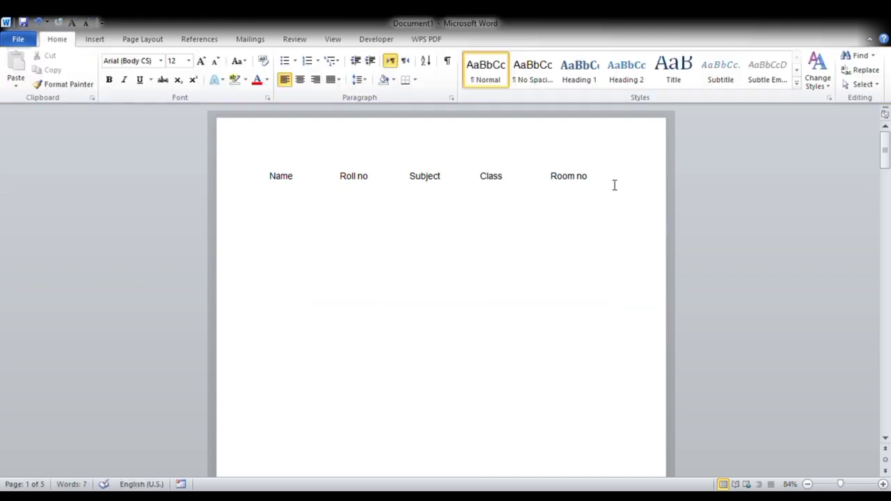
{"action": "left_click_drag", "start_coordinate": [610, 183], "coordinate": [272, 183]}
{"action": "key", "text": "BackSpace"}
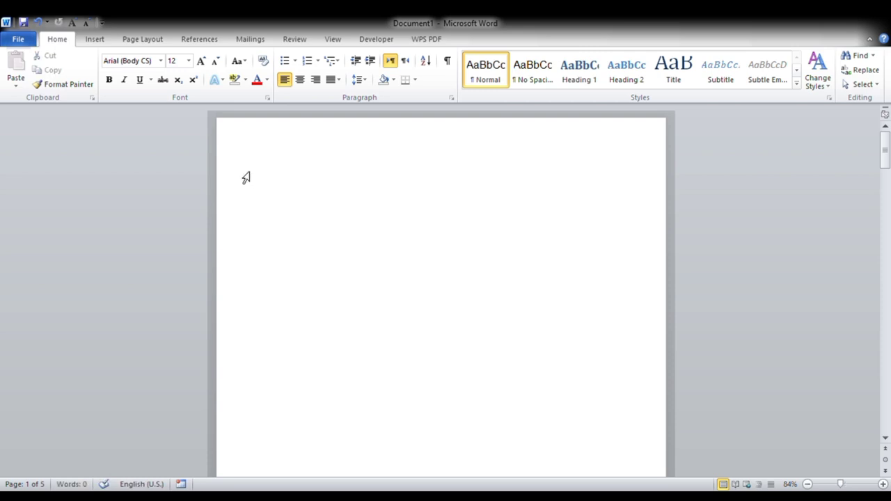
- Bring up the insert commands for adding new content to the emptied page
{"action": "left_click", "coordinate": [95, 40]}
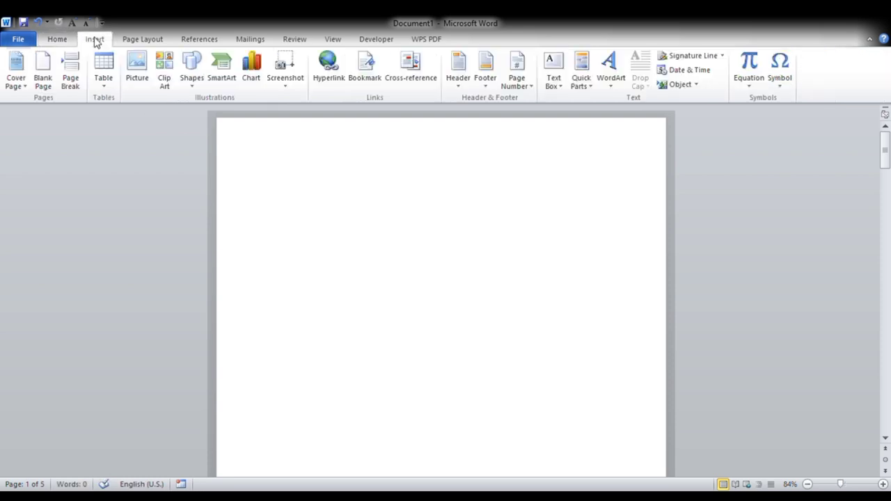